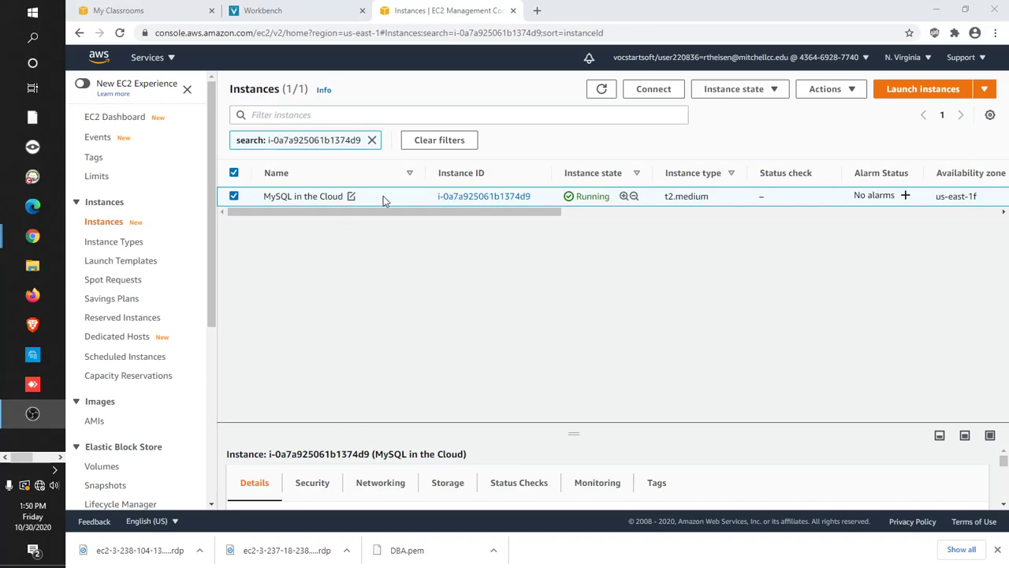
- Open the Connect to instance page for the MySQL in the Cloud instance
click(653, 89)
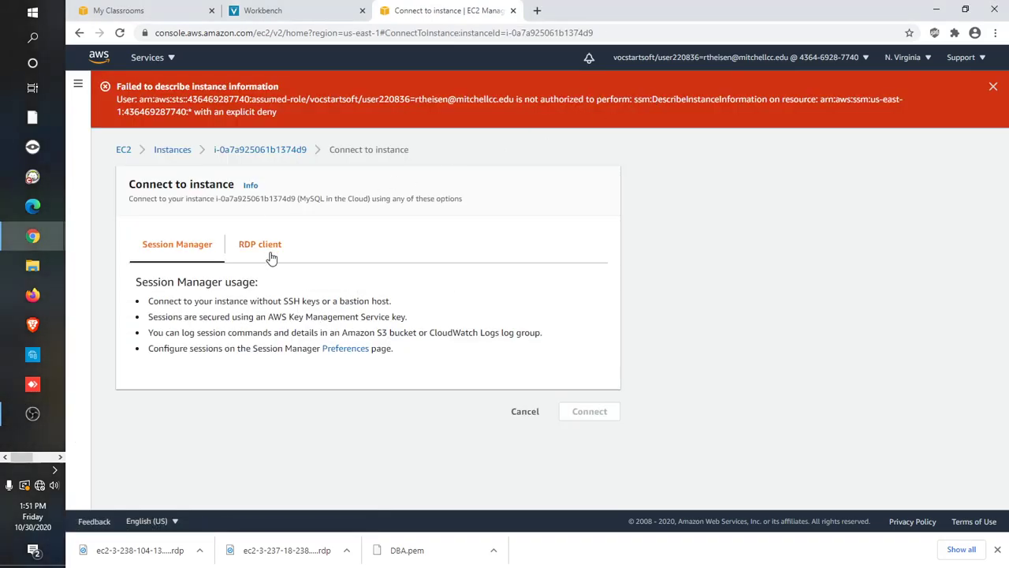
- Download the .rdp file, then decrypt the Administrator password with DBA.pem and copy it
click(260, 244)
click(252, 336)
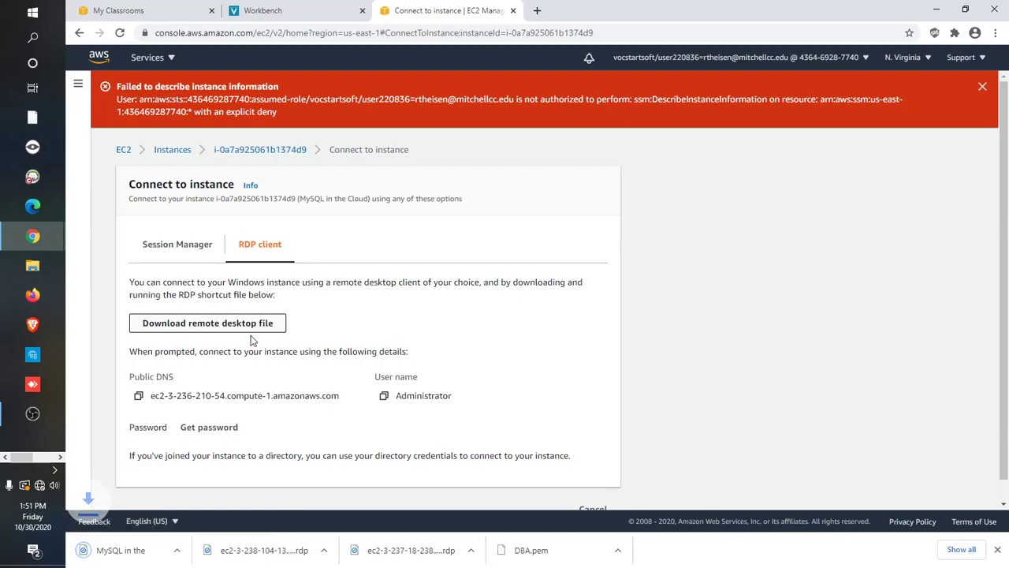
click(211, 428)
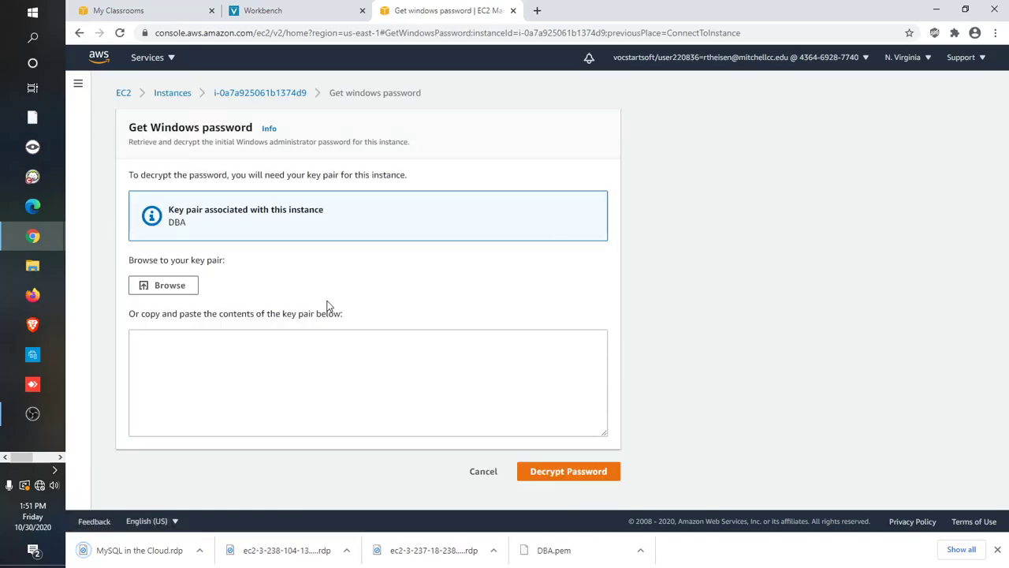
click(188, 291)
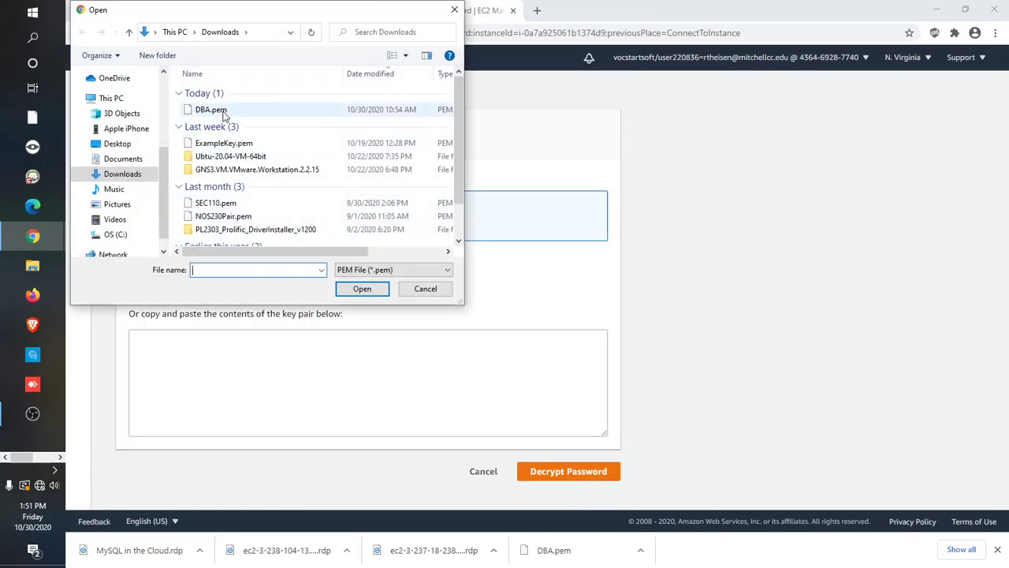
double_click(225, 109)
scroll(629, 495, down, 1)
click(599, 488)
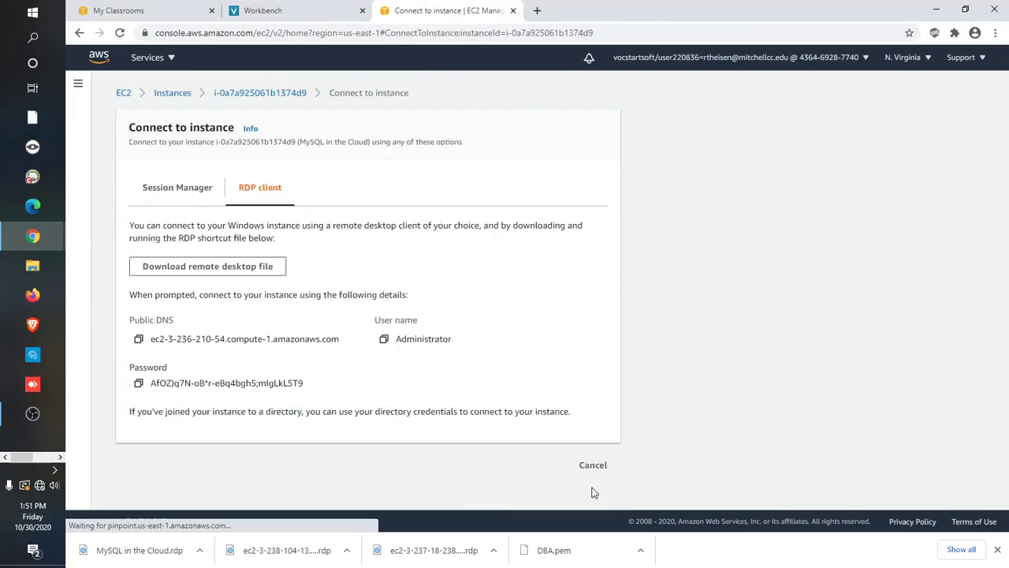
click(139, 384)
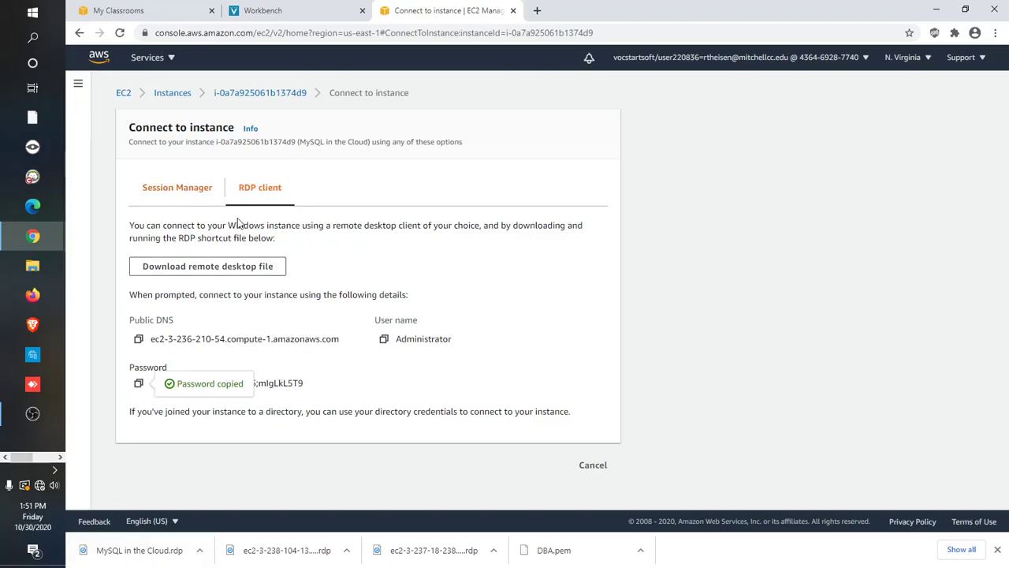
- Launch the downloaded .rdp file, paste the Administrator password, and accept the certificate warning
click(155, 554)
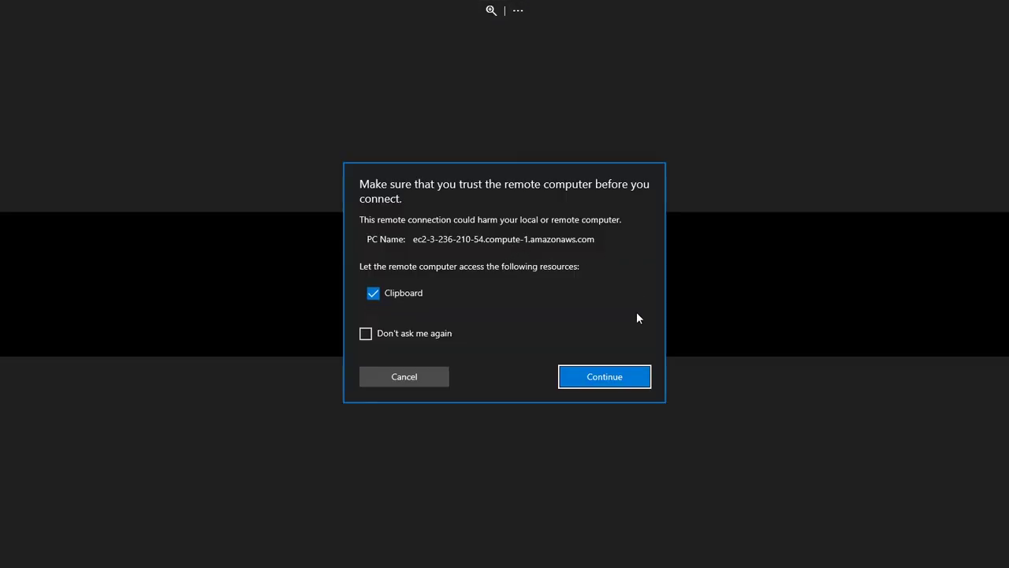
click(622, 374)
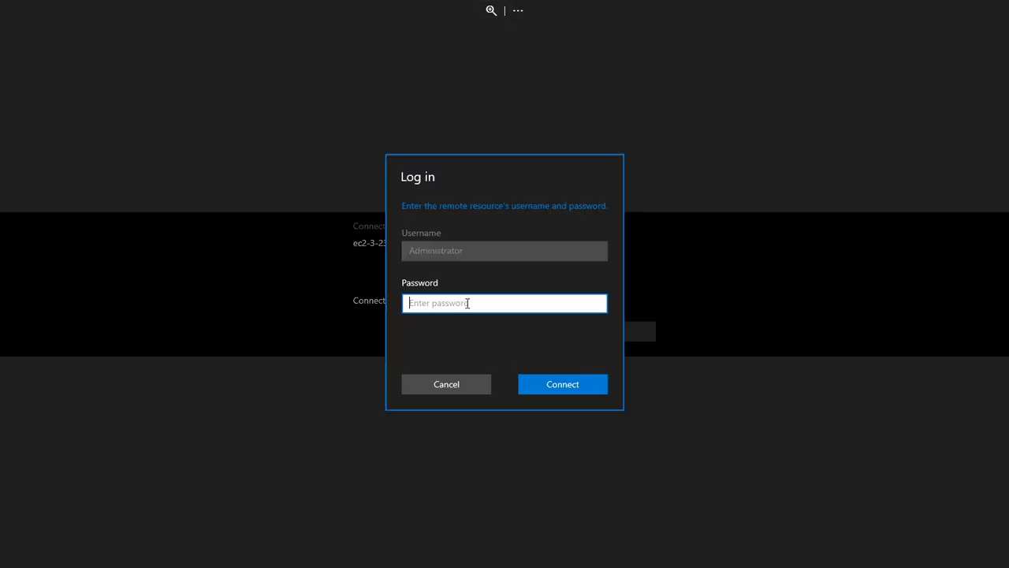
right_click(467, 303)
click(485, 315)
click(599, 387)
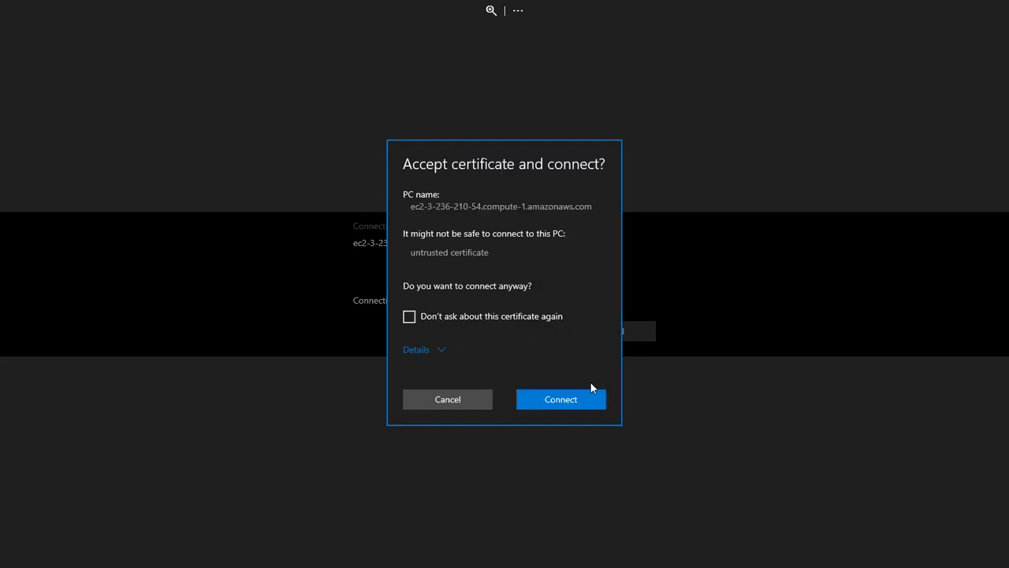
click(584, 399)
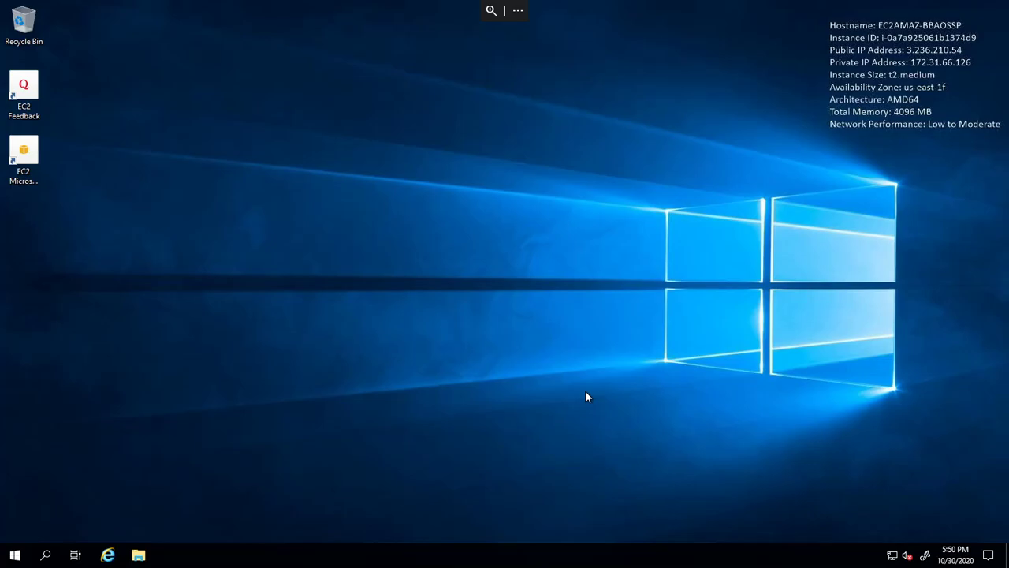
- Open Internet Explorer, postpone its setup choices, and search for firefox from the address bar
click(114, 557)
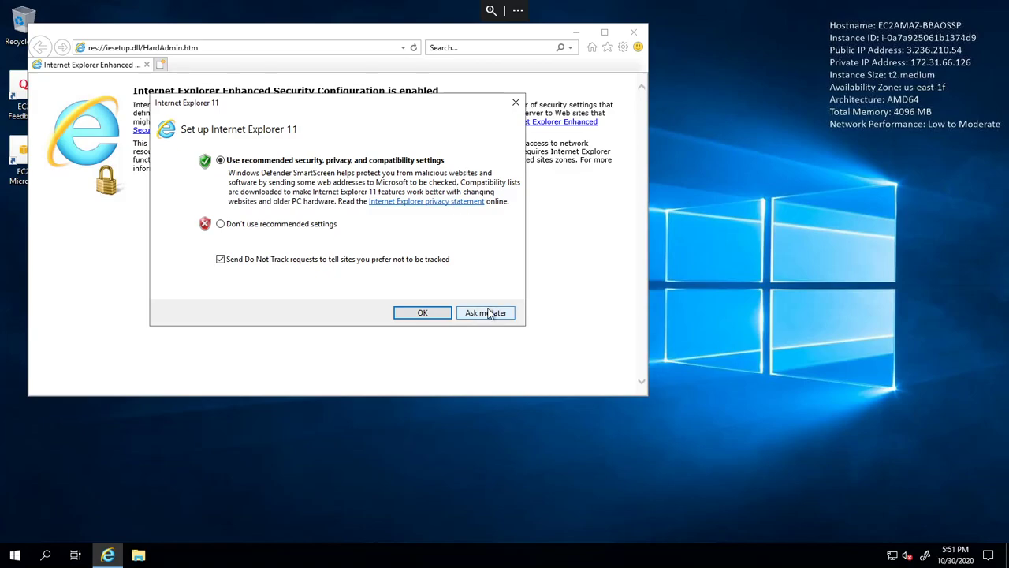
click(490, 314)
click(264, 50)
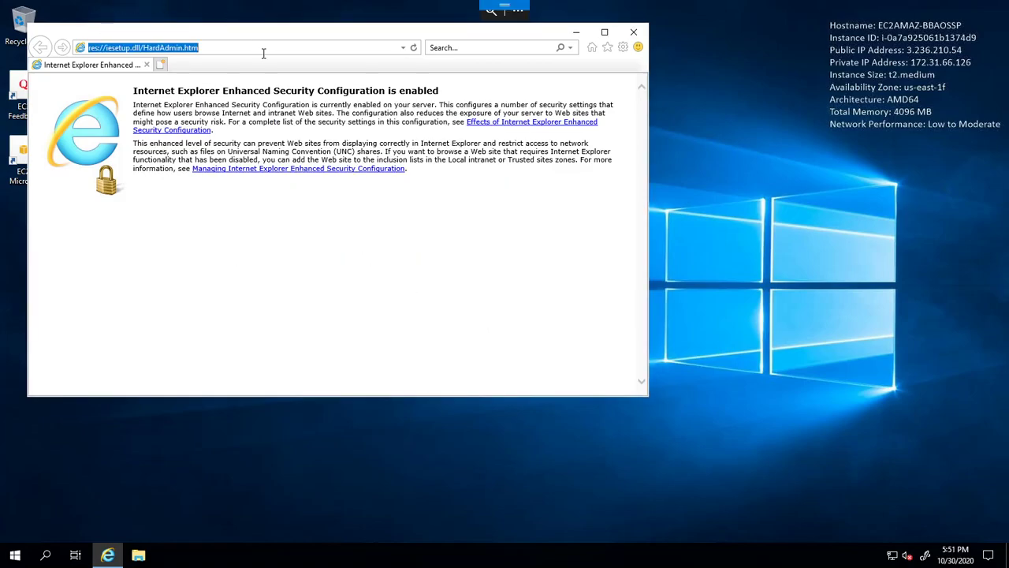
text(firef)
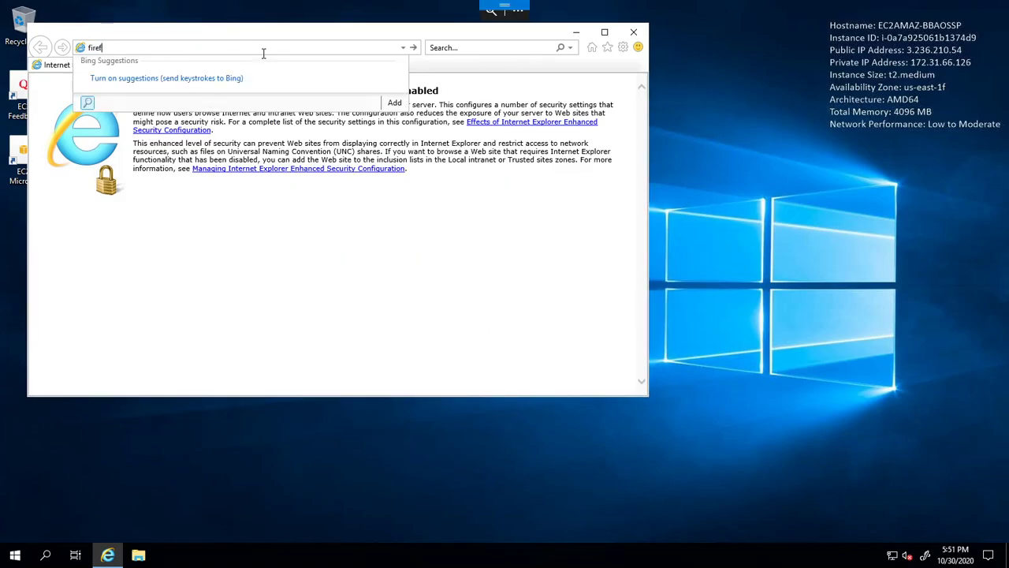
text(ix)
key(Return)
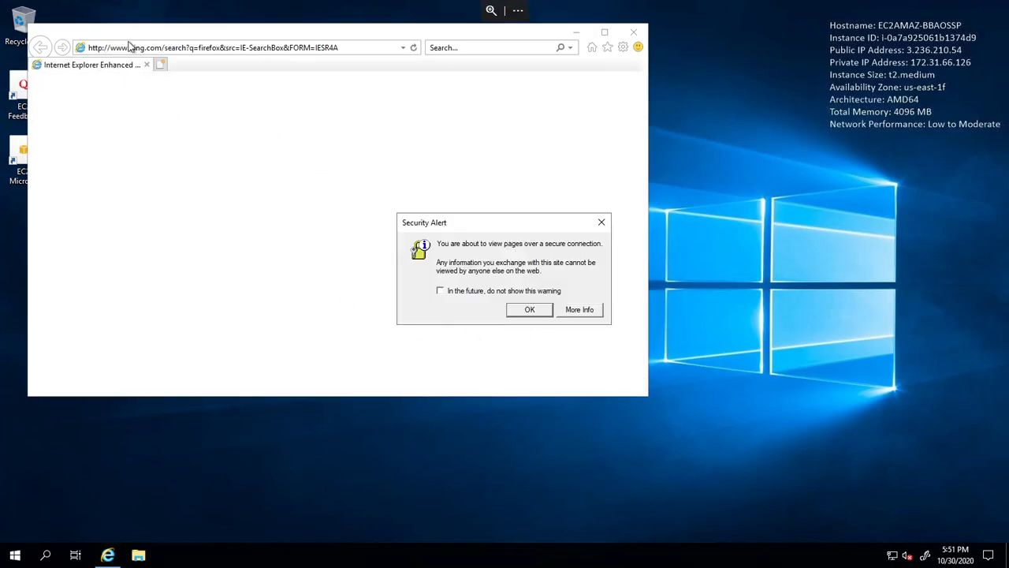
- Acknowledge the security alert and add bing.com and about:blank to Trusted sites
click(542, 313)
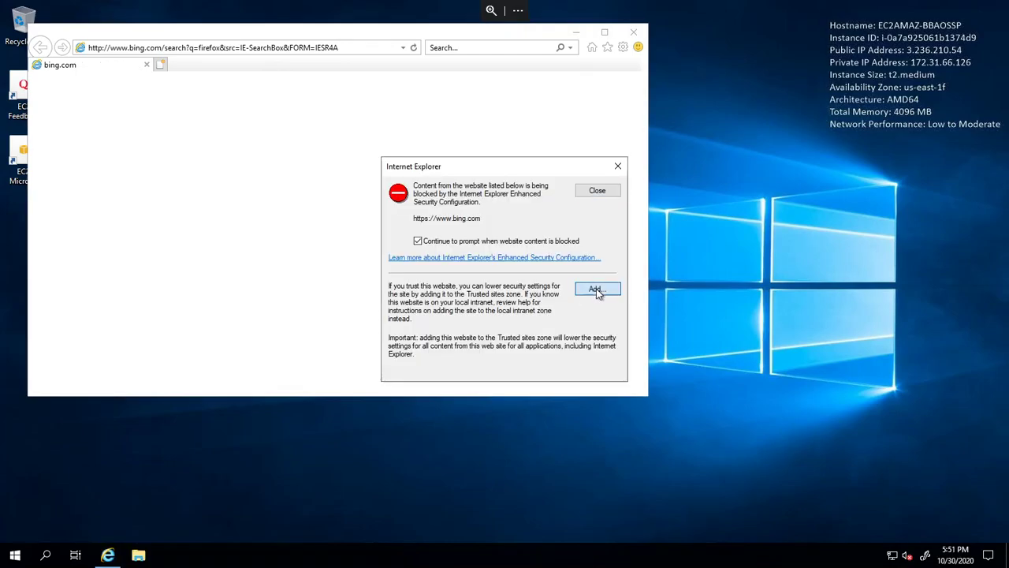
click(594, 291)
click(606, 265)
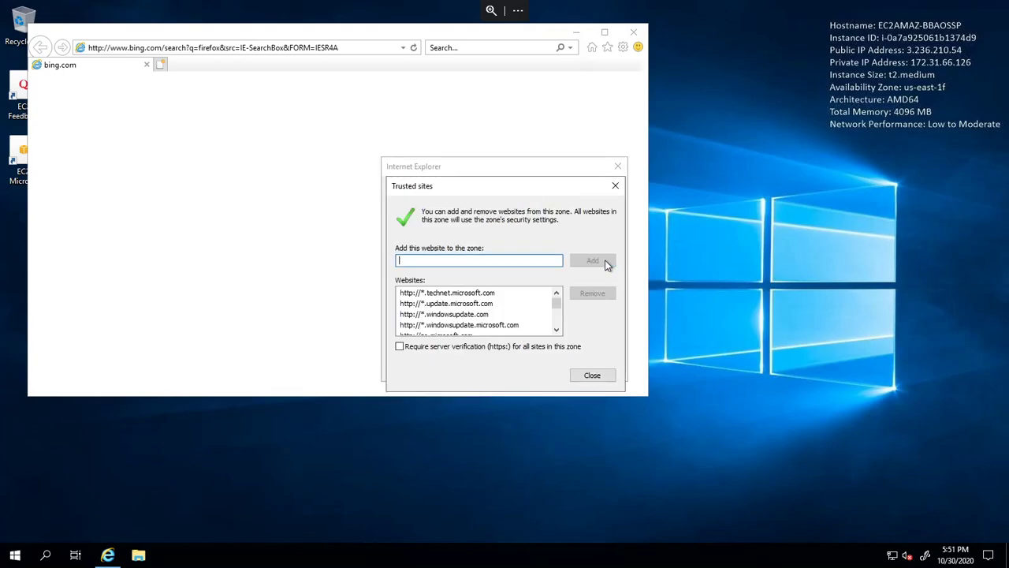
click(610, 376)
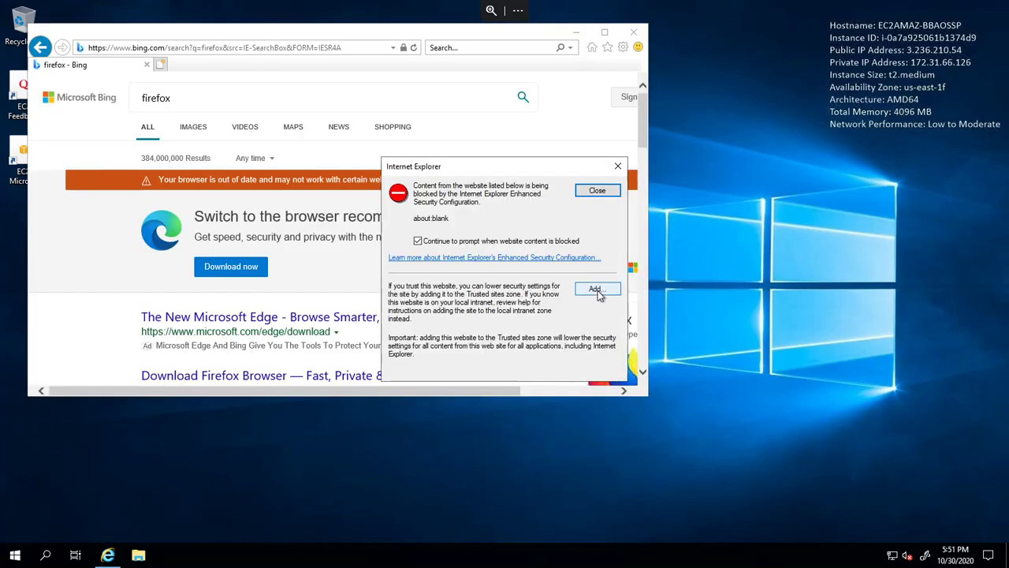
click(596, 292)
click(604, 264)
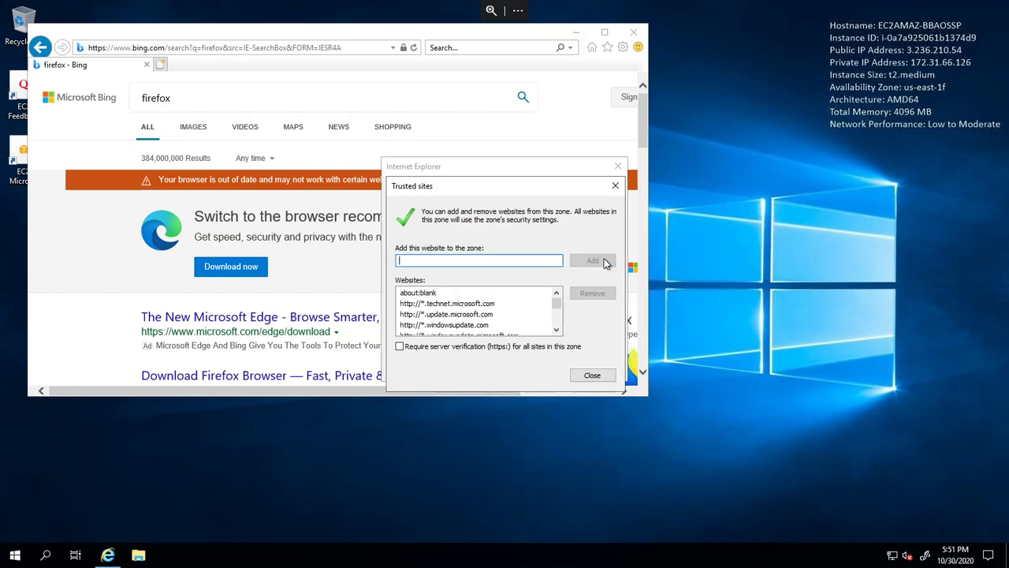
click(606, 376)
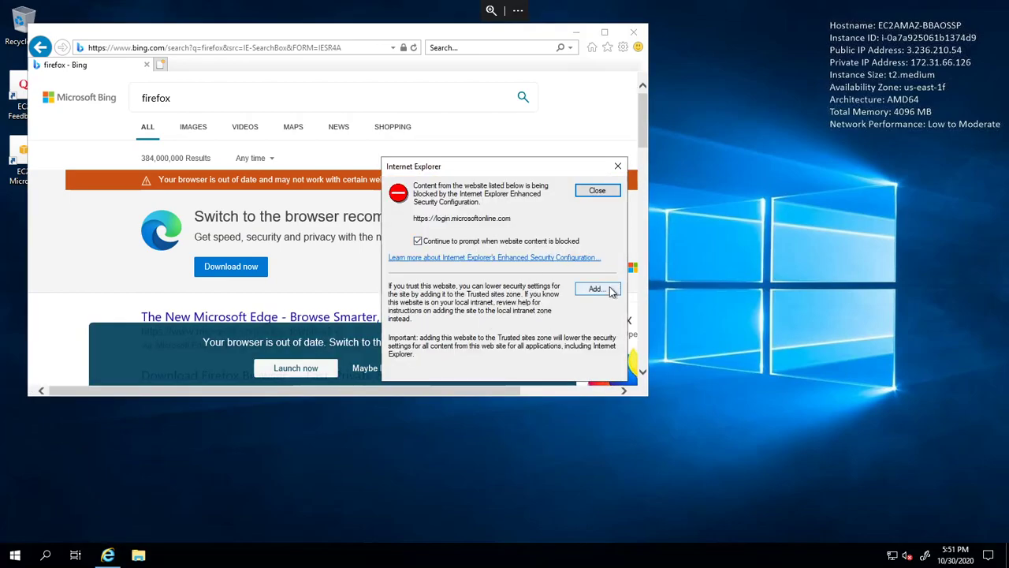
- Add login.microsoftonline.com and www2.bing.com to Trusted sites and browse the firefox results
click(604, 290)
click(592, 262)
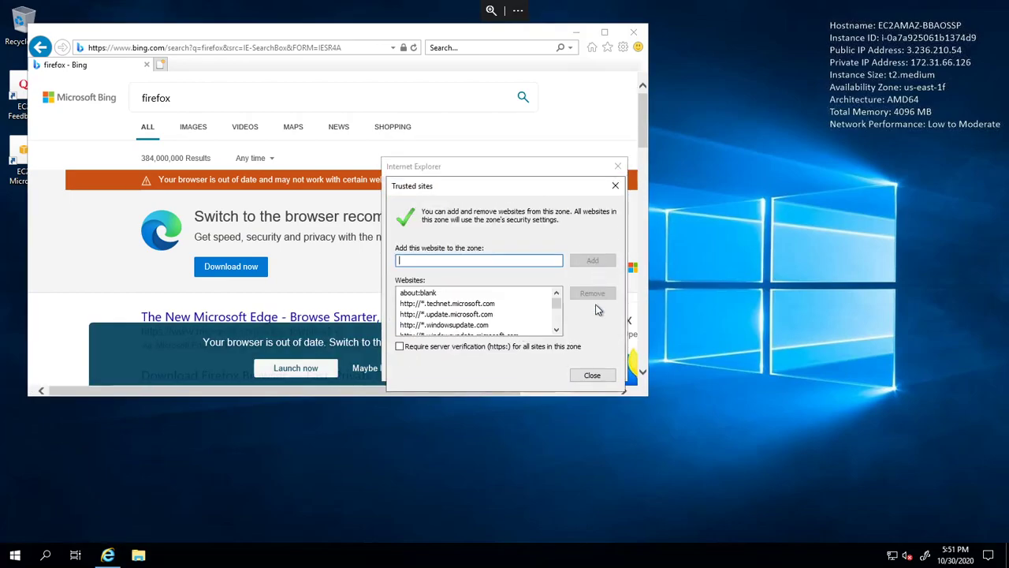
click(590, 375)
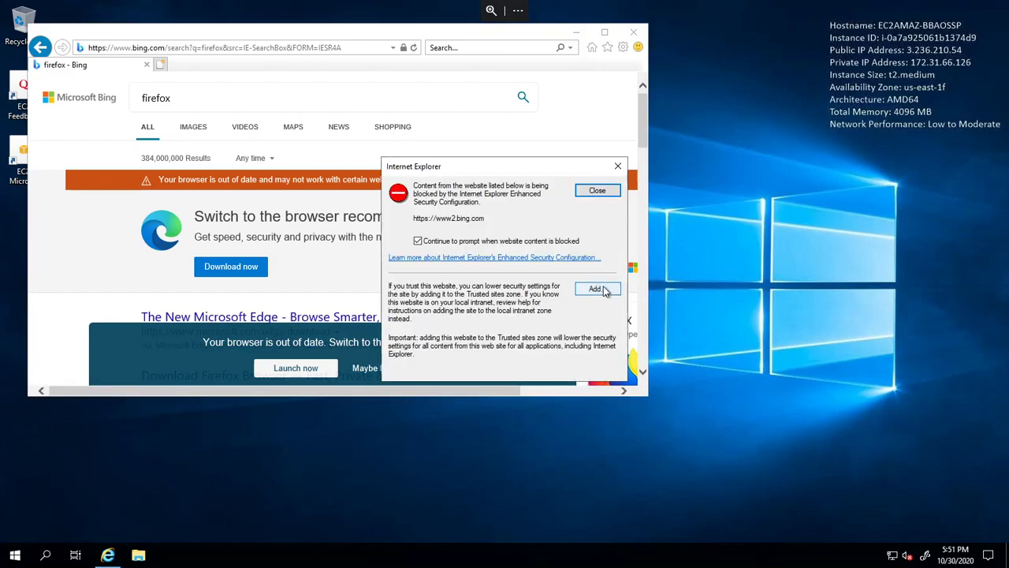
click(604, 290)
click(592, 261)
click(592, 375)
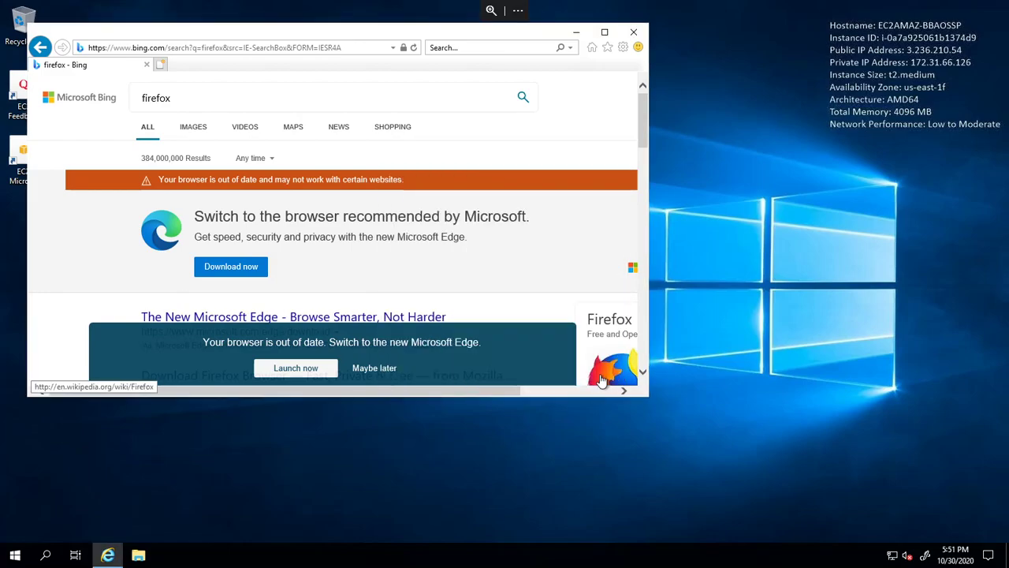
scroll(379, 323, down, 3)
scroll(257, 293, up, 2)
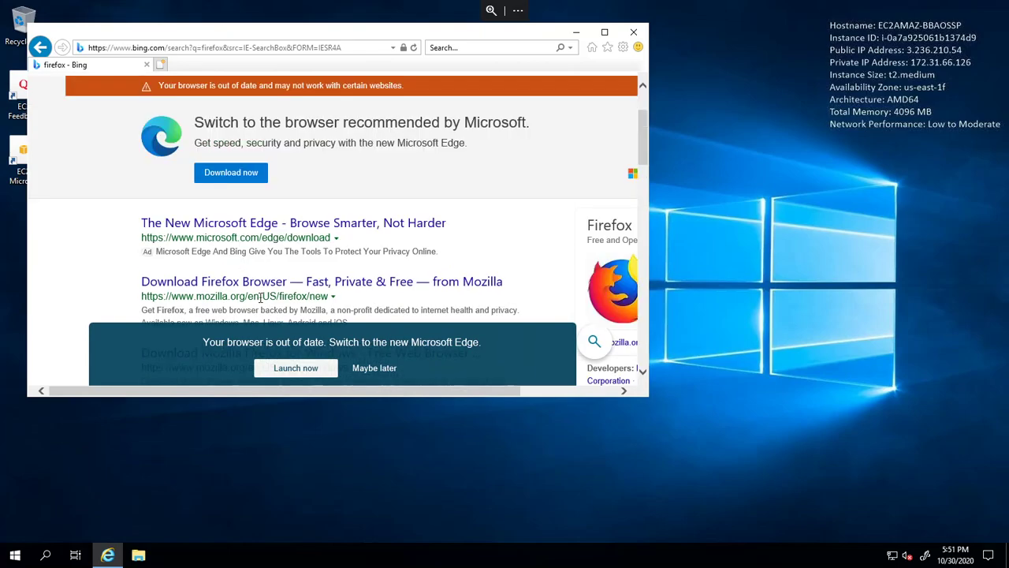
scroll(213, 169, up, 2)
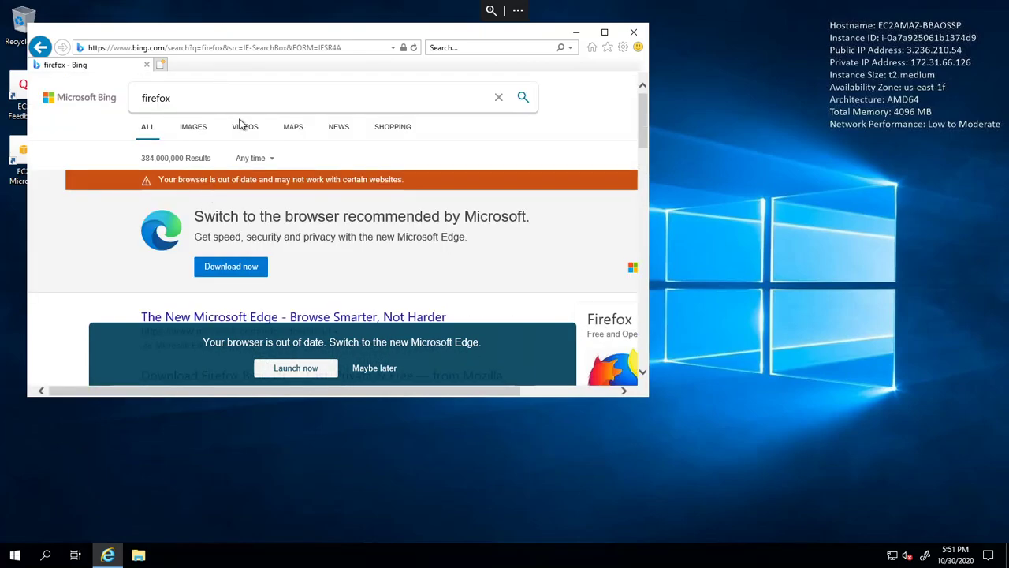
scroll(244, 124, down, 2)
scroll(249, 130, up, 2)
scroll(248, 130, down, 2)
scroll(248, 131, up, 2)
scroll(221, 146, down, 5)
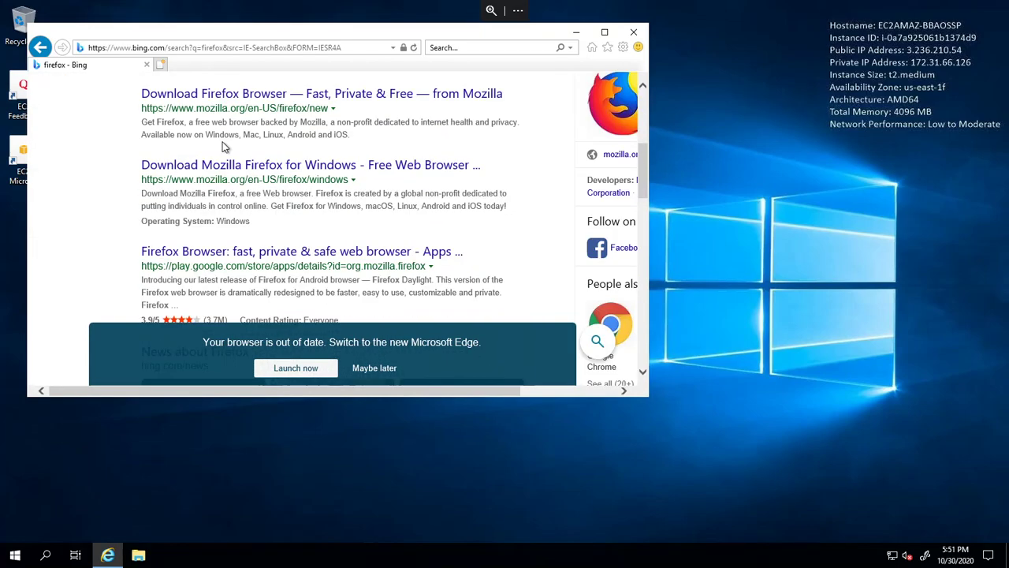
scroll(205, 169, up, 1)
scroll(187, 184, up, 1)
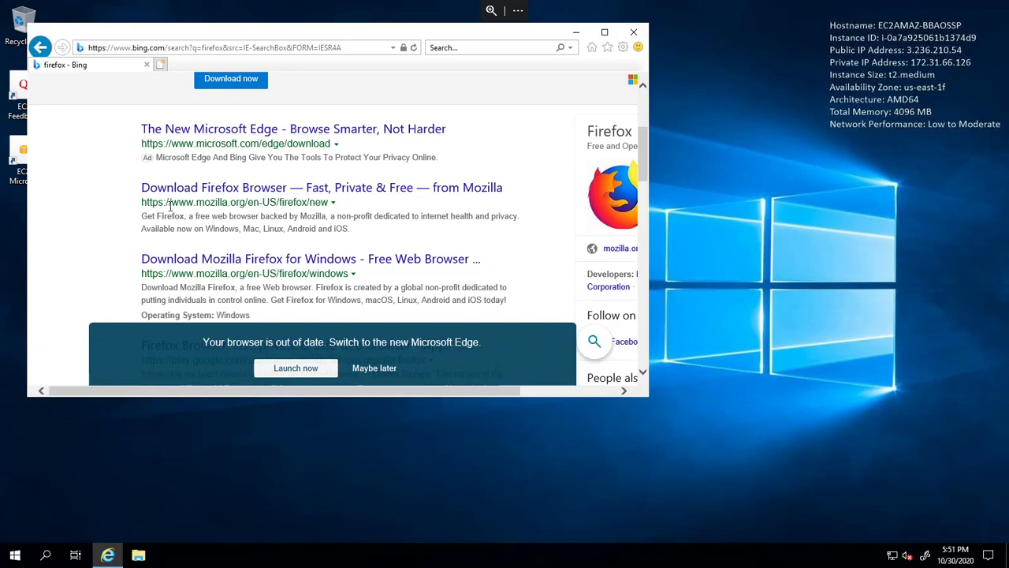
- Open the Download Firefox Browser result and add mozilla.org to Trusted sites
click(196, 193)
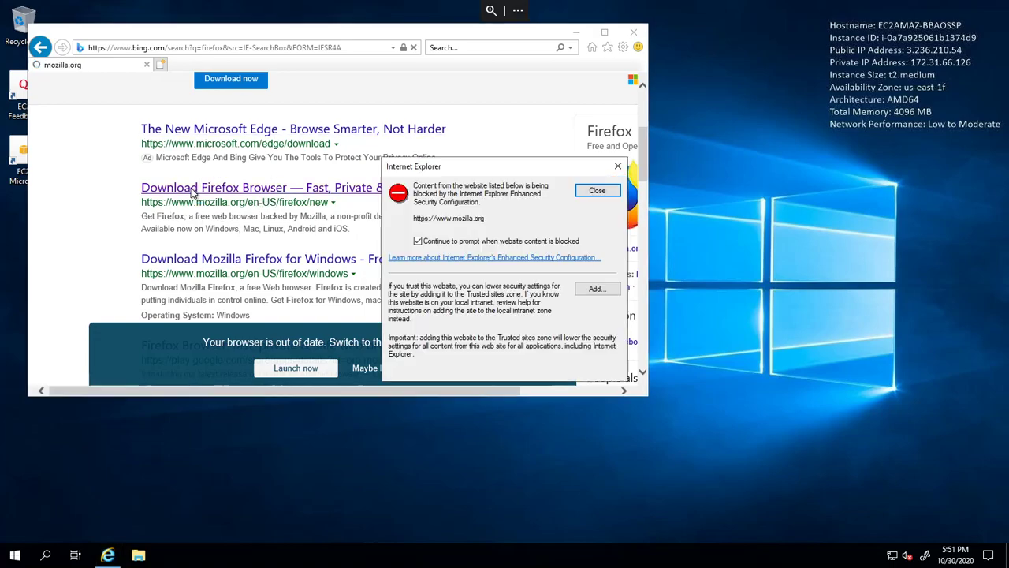
click(606, 295)
click(591, 261)
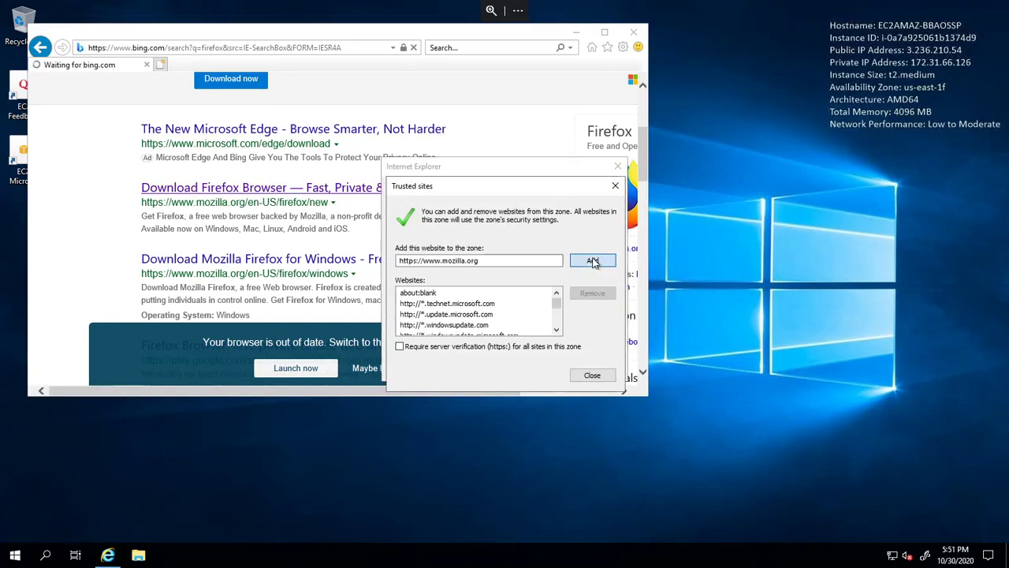
click(593, 375)
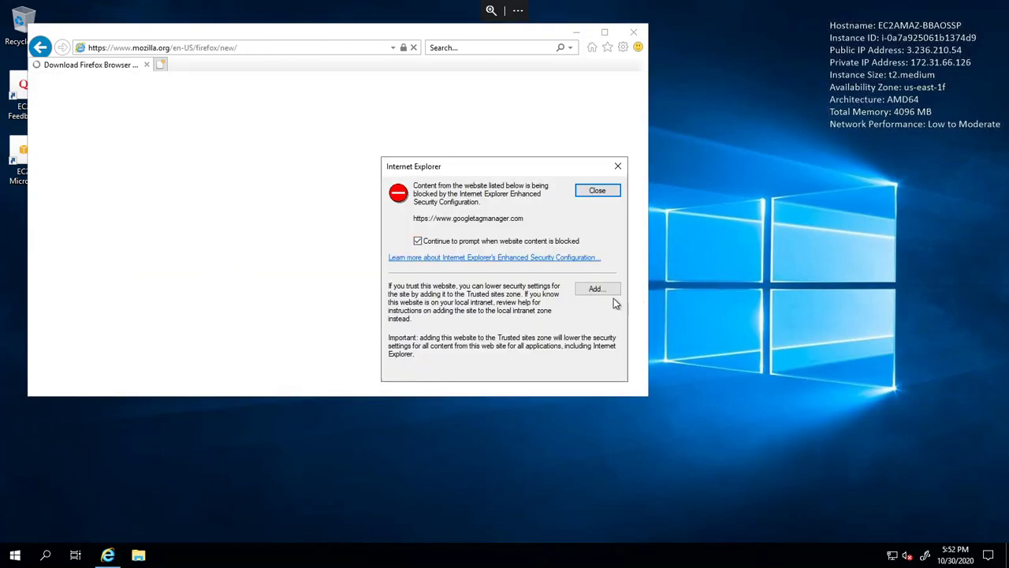
- Add googletagmanager and google-analytics to Trusted sites
click(583, 290)
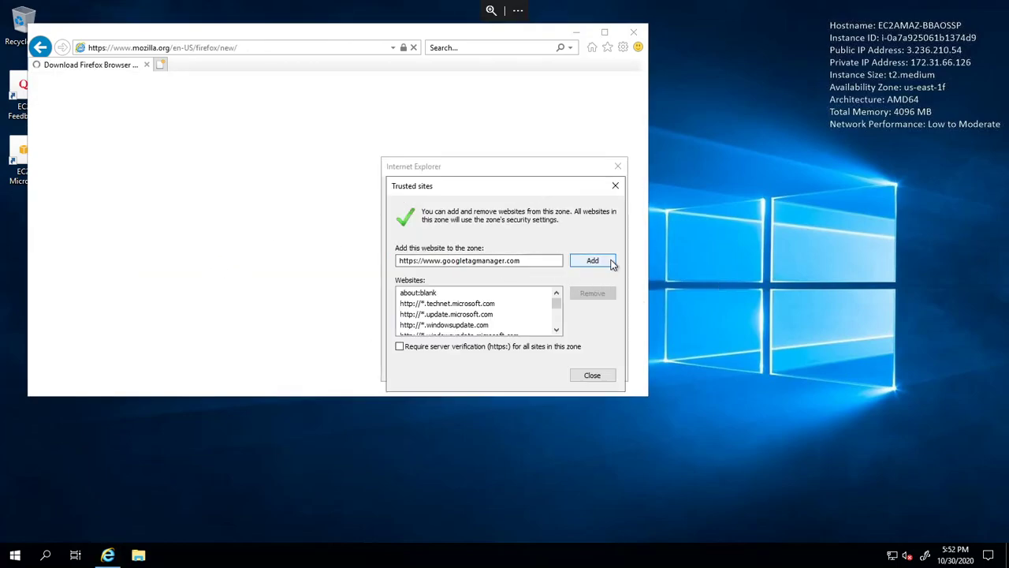
drag(456, 261, 564, 262)
click(532, 262)
click(604, 265)
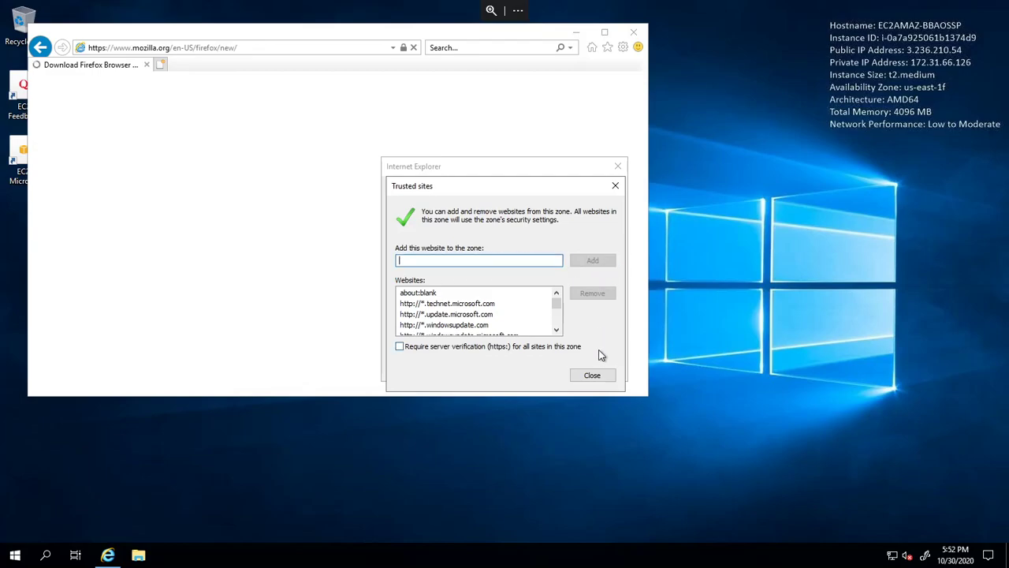
click(593, 375)
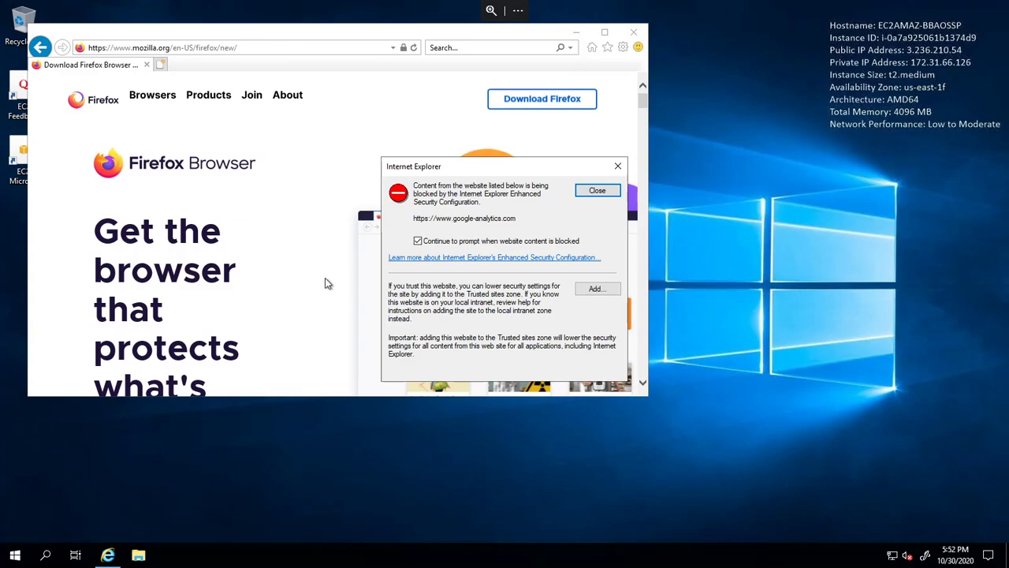
click(596, 288)
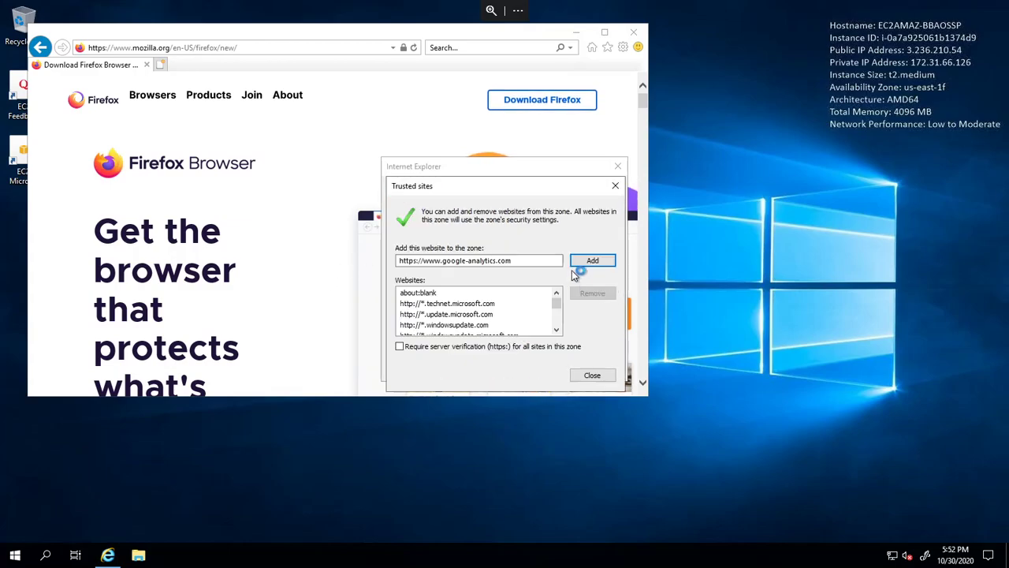
click(593, 261)
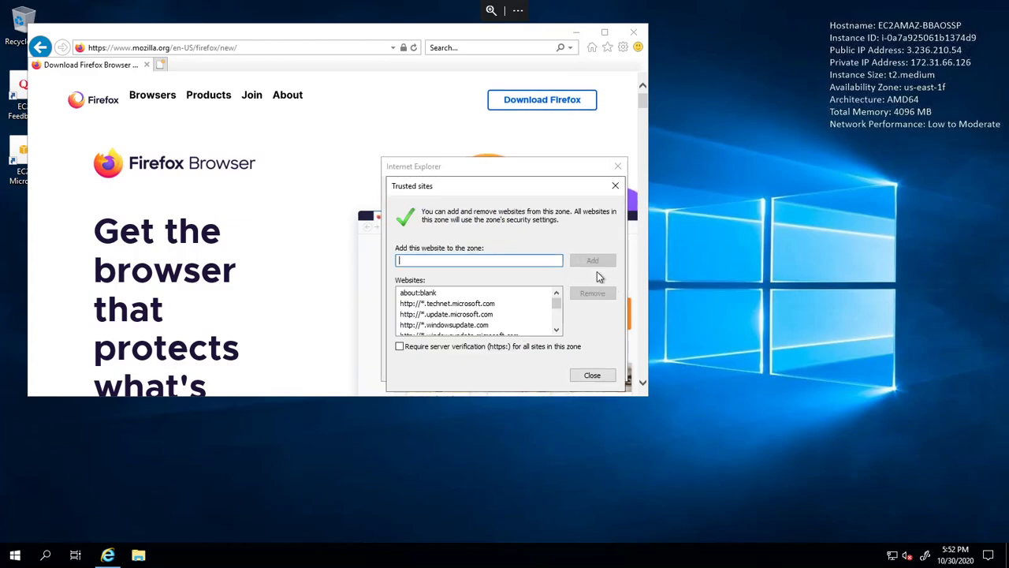
click(595, 376)
scroll(292, 351, down, 5)
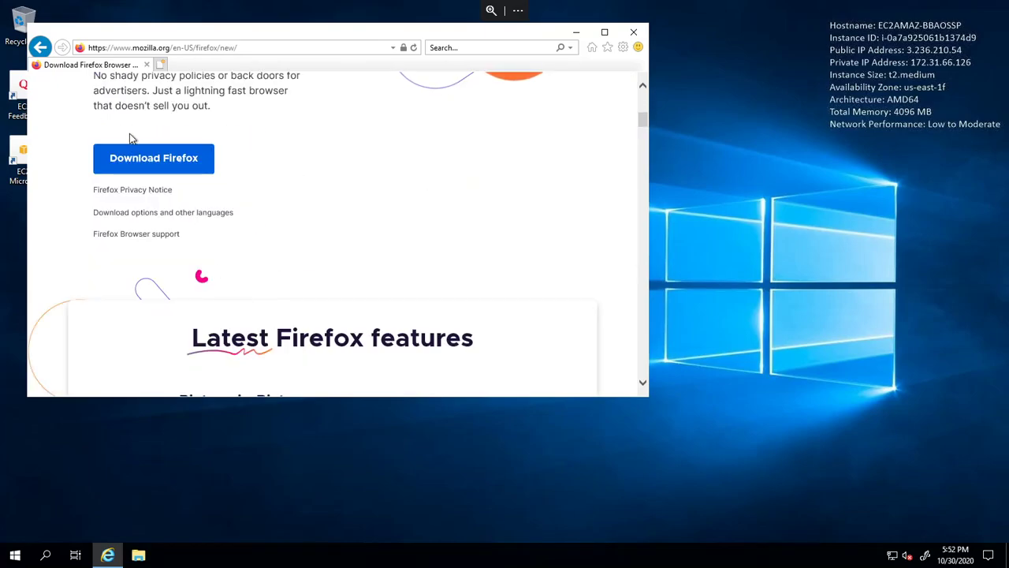
- Start the Firefox download, trust the Mozilla download server, and retry the download
click(184, 160)
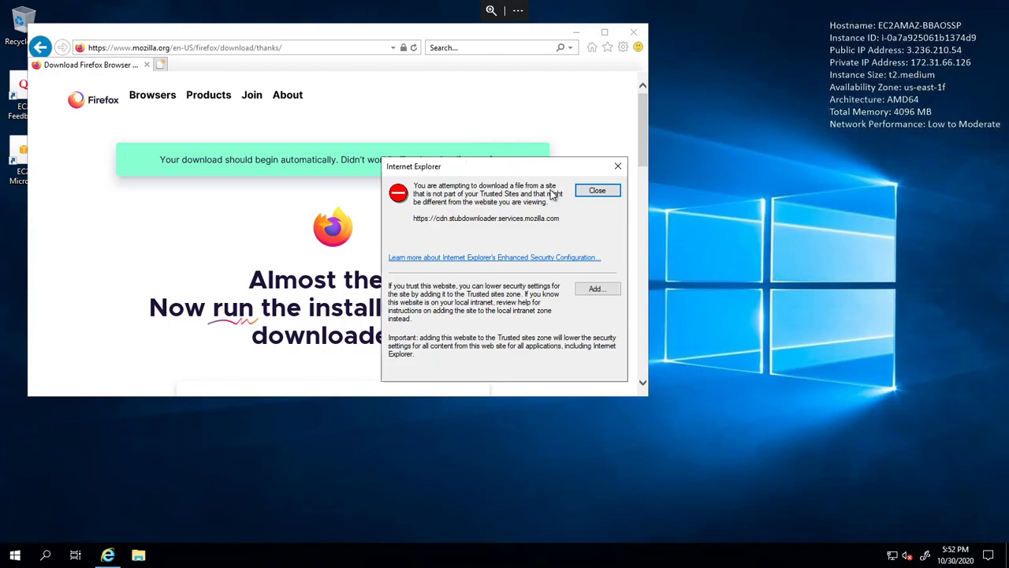
click(595, 290)
click(594, 260)
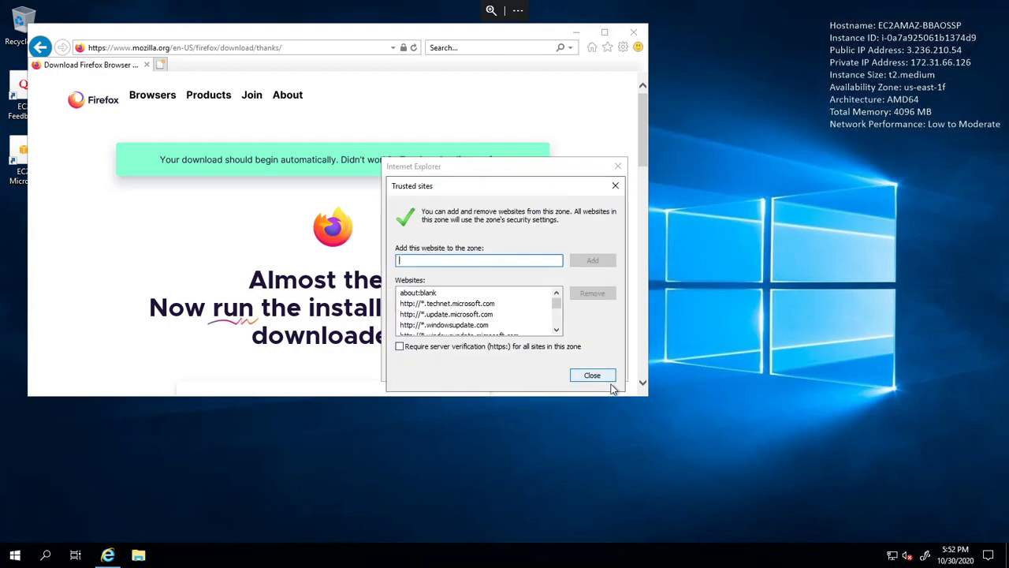
click(595, 376)
click(449, 159)
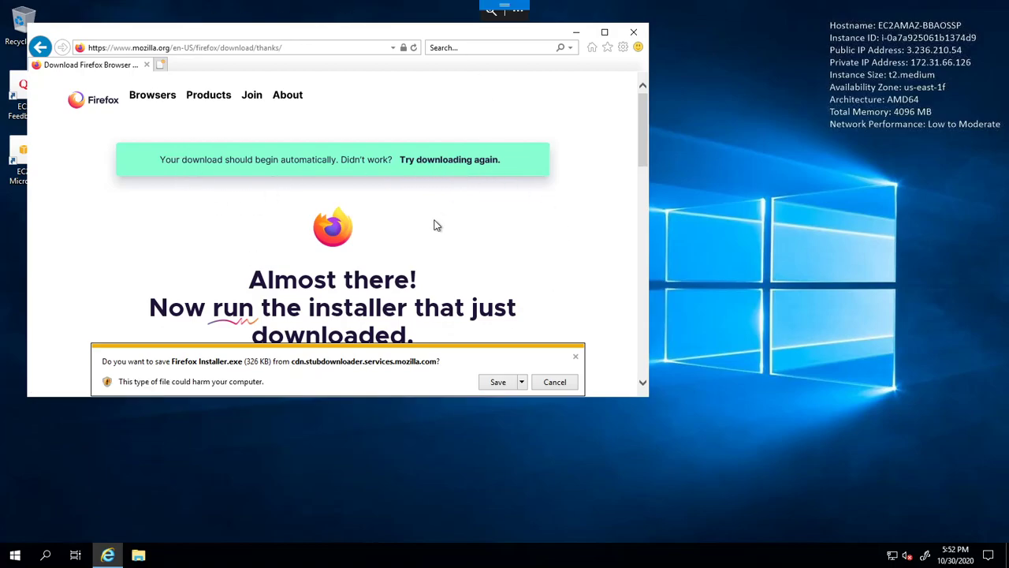
- Save and run Firefox Installer.exe so Firefox installs and launches
click(508, 382)
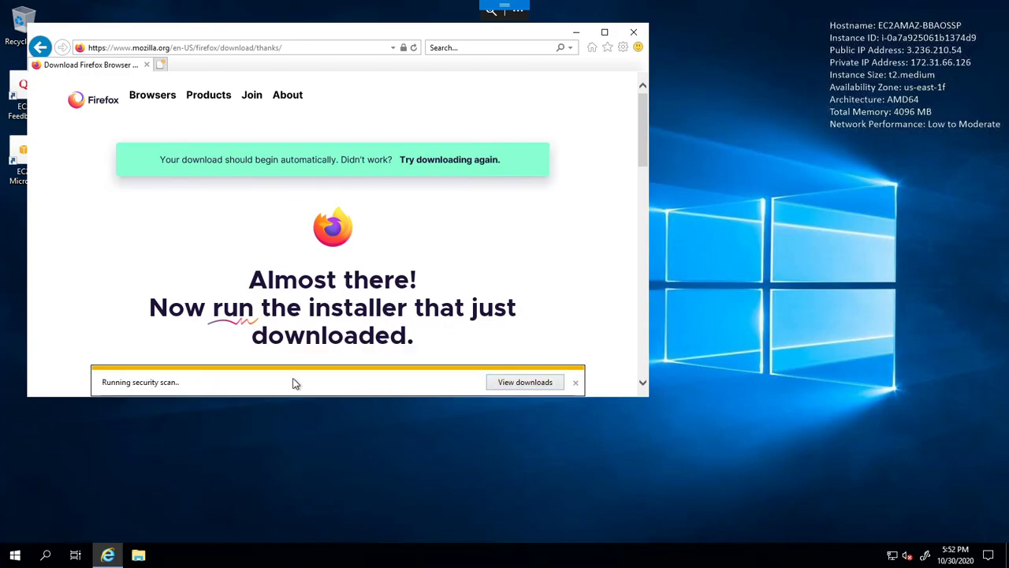
click(392, 381)
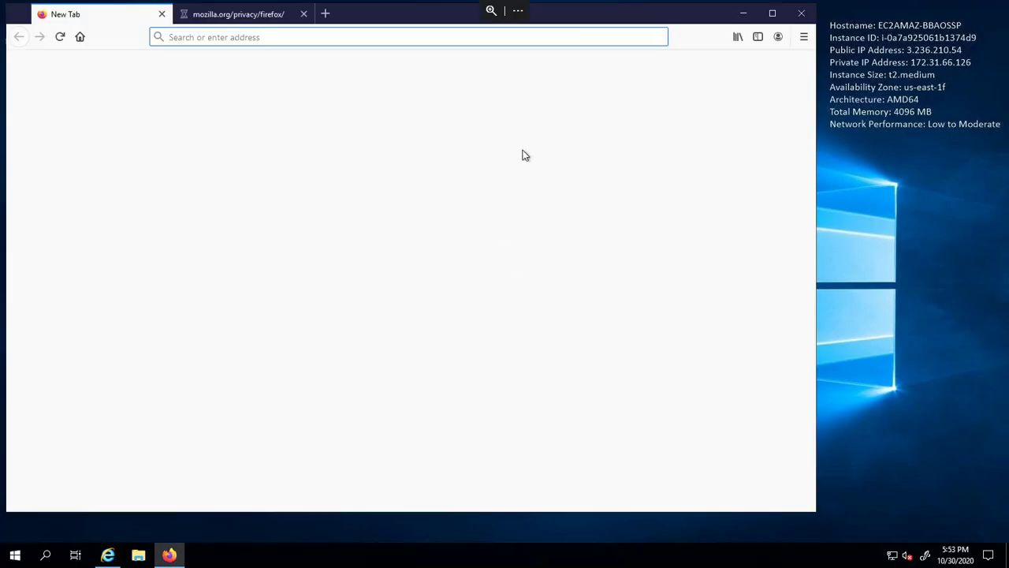
right_click(107, 554)
- Search for 'mysql community server' and open the MySQL Installer download page on dev.mysql.com
click(87, 527)
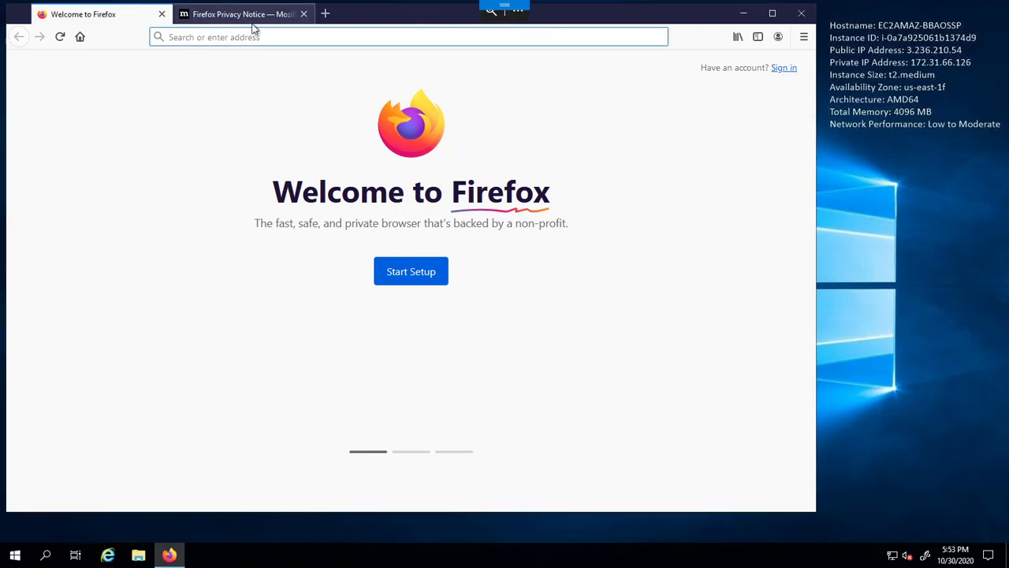
click(289, 36)
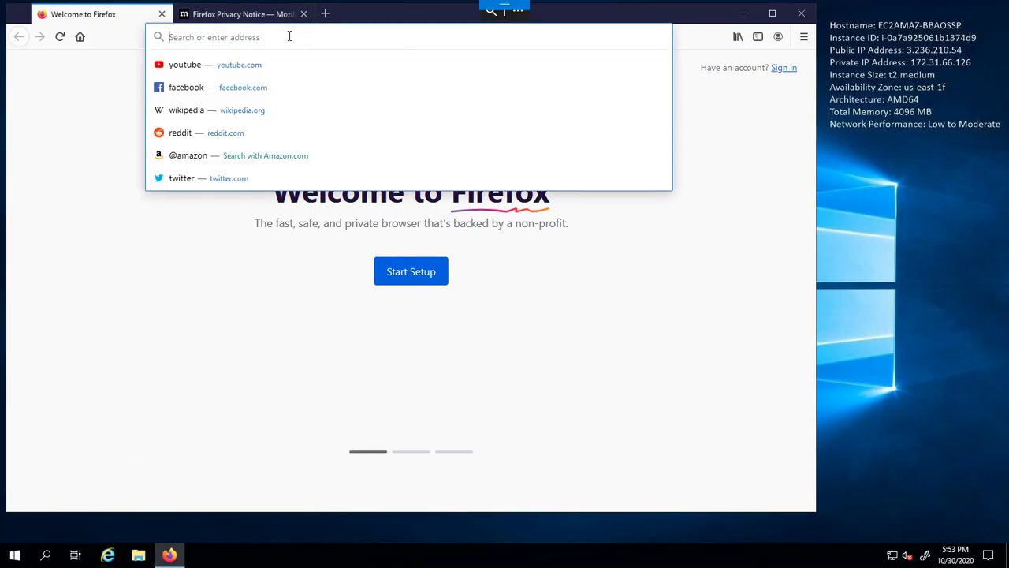
click(204, 343)
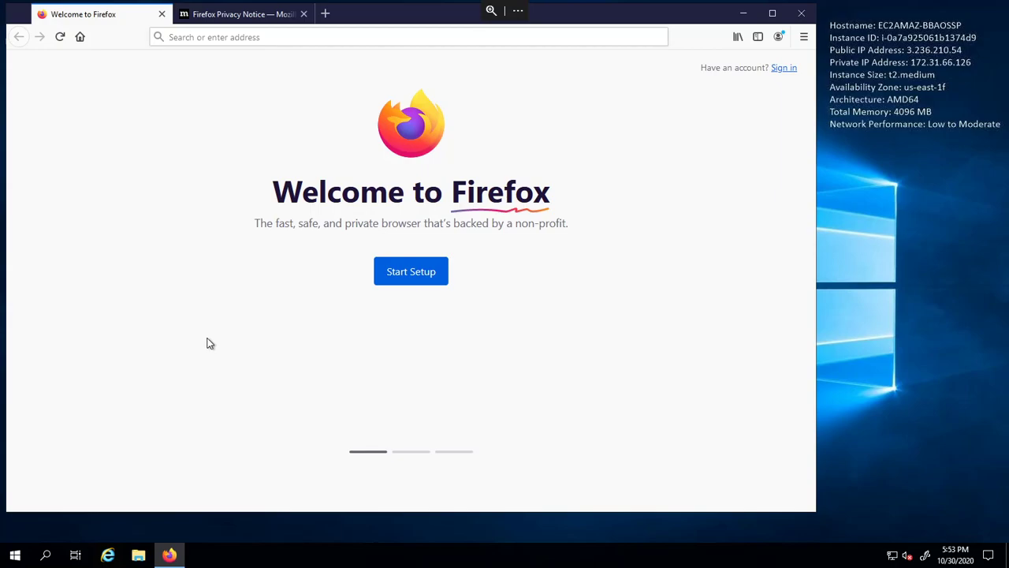
click(201, 38)
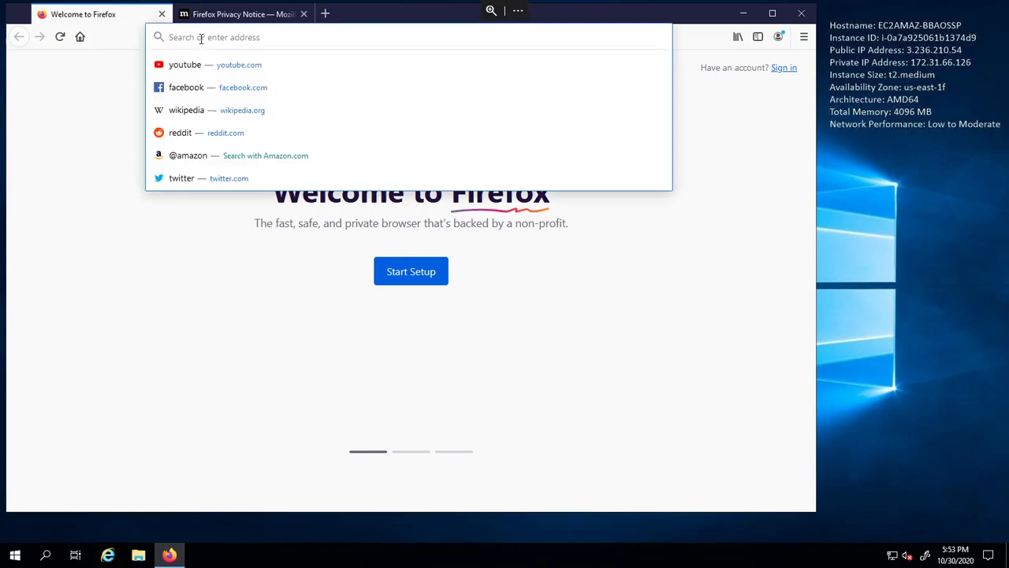
text(mysql)
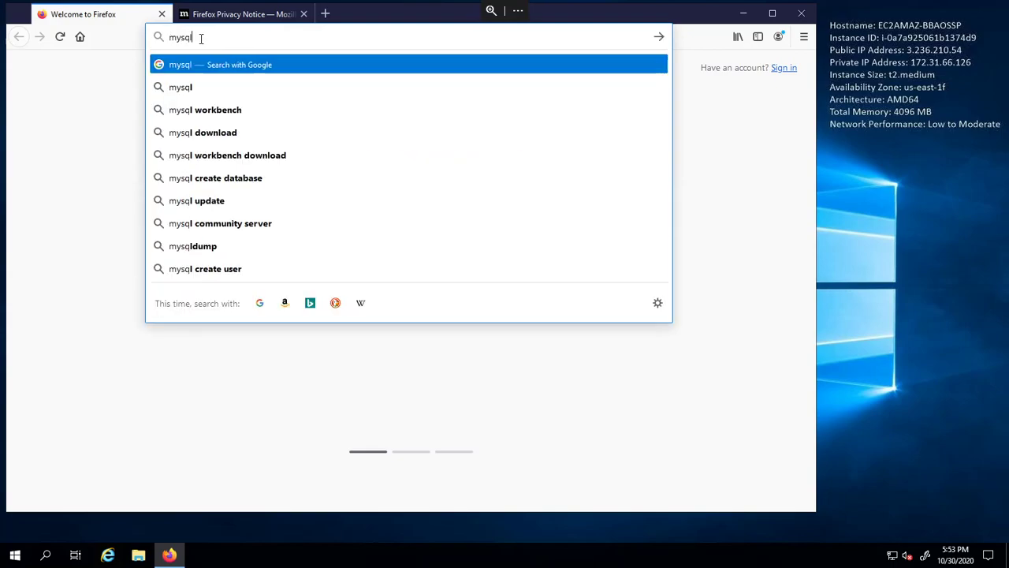
text( comm)
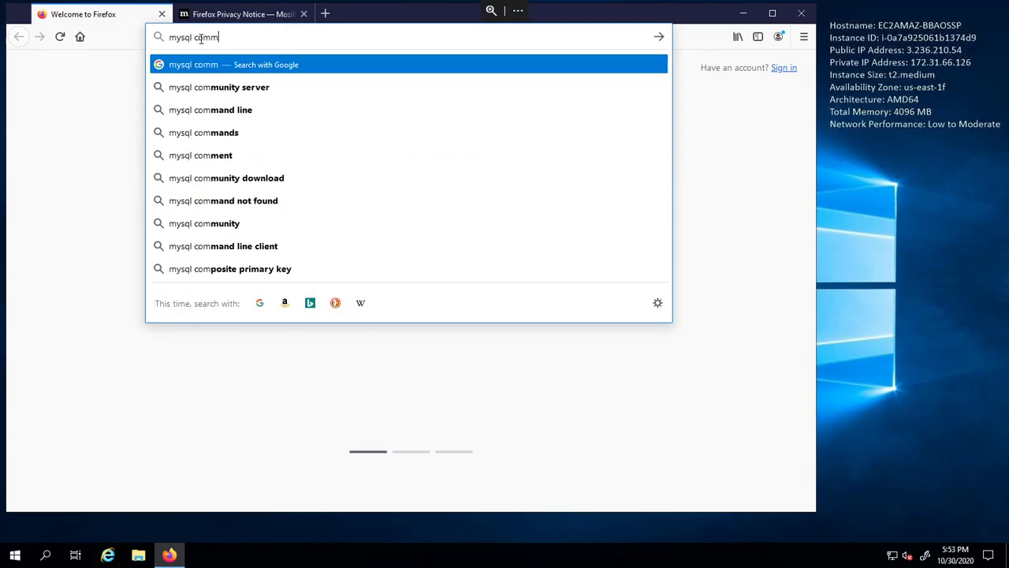
text(unity serverv)
key(Return)
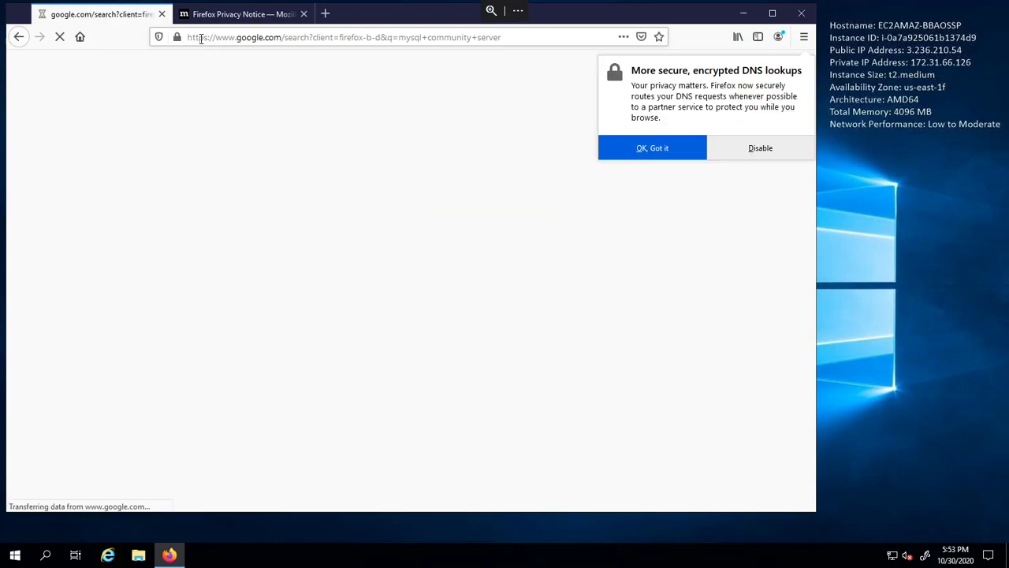
click(248, 203)
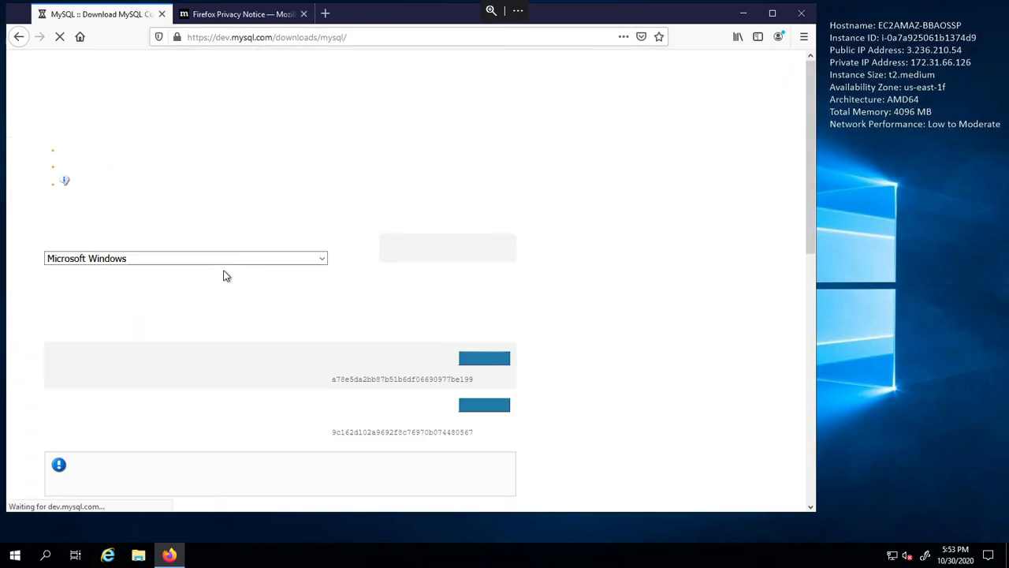
scroll(225, 306, down, 5)
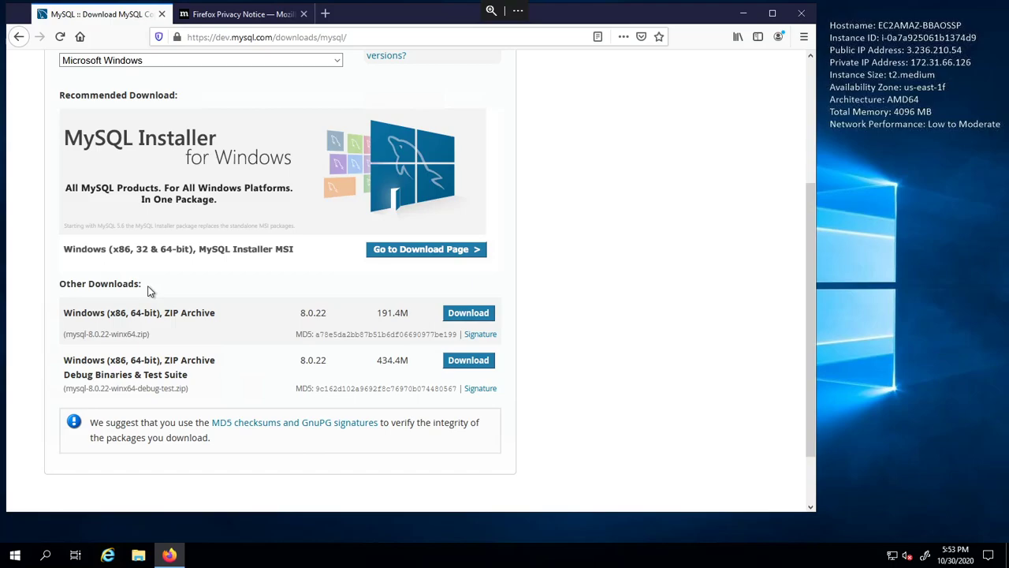
click(454, 251)
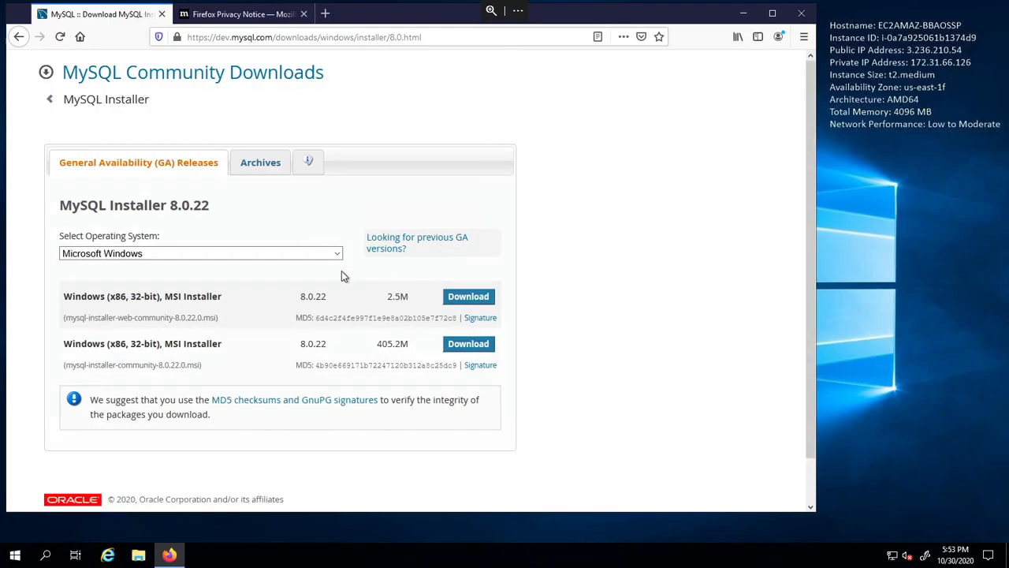
- Download the 2.5M Windows MSI installer without signing in, and save the file
click(479, 298)
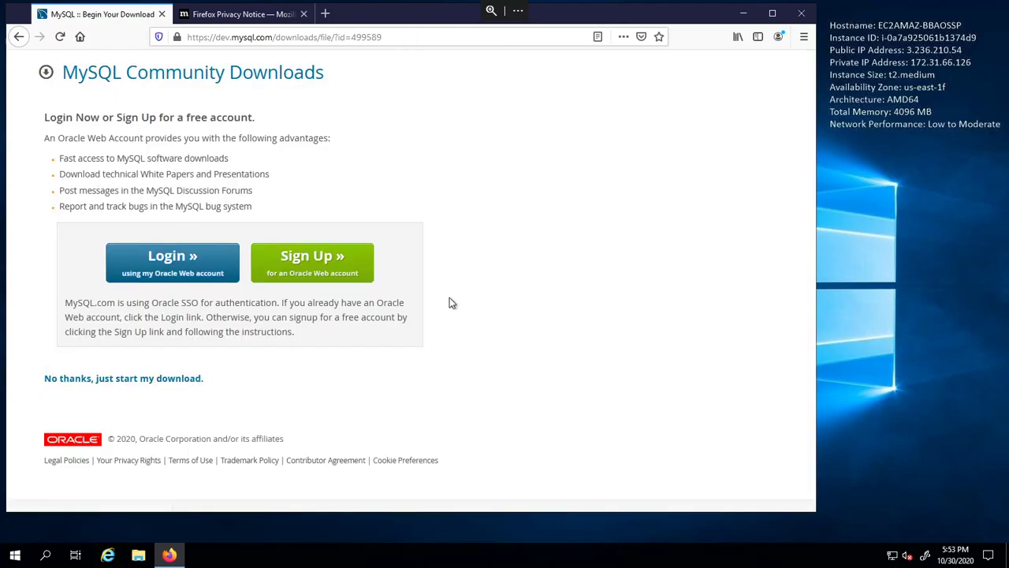
click(87, 380)
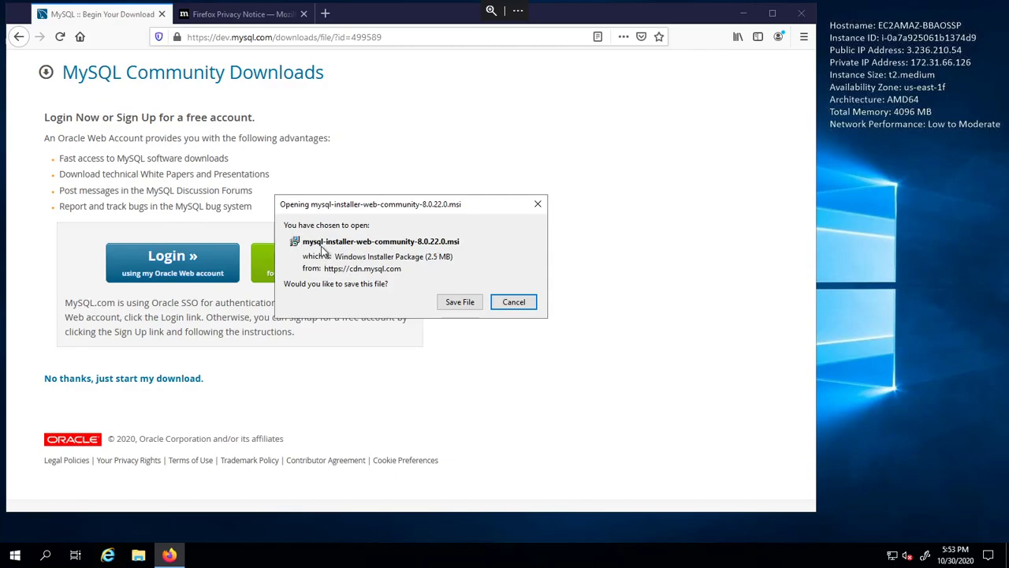
click(461, 305)
- Open the downloaded MySQL installer from Firefox's downloads and confirm launching it
click(572, 71)
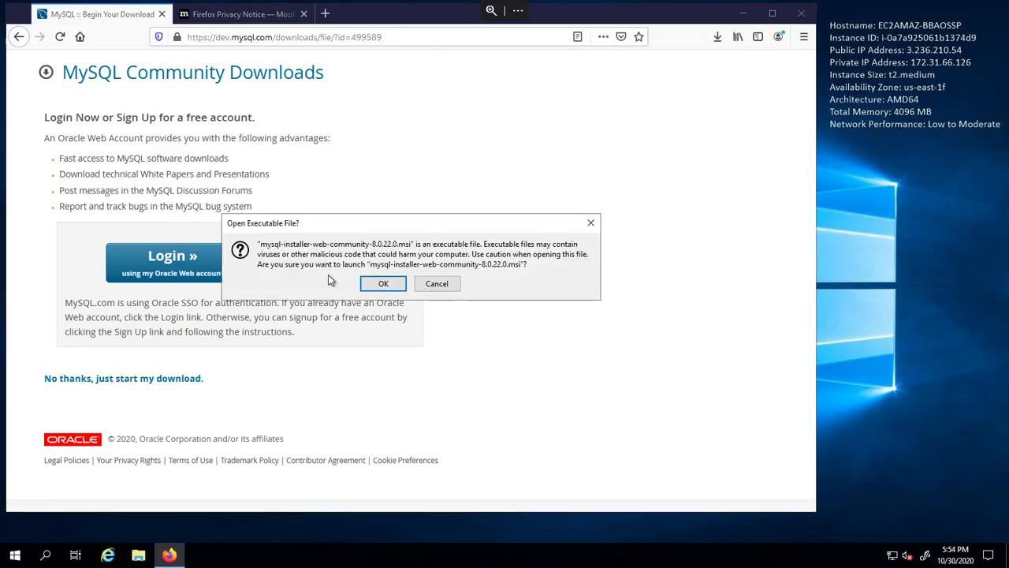
mouse_move(508, 264)
mouse_down()
mouse_move(525, 265)
mouse_move(507, 264)
mouse_up()
click(525, 264)
click(508, 264)
click(384, 284)
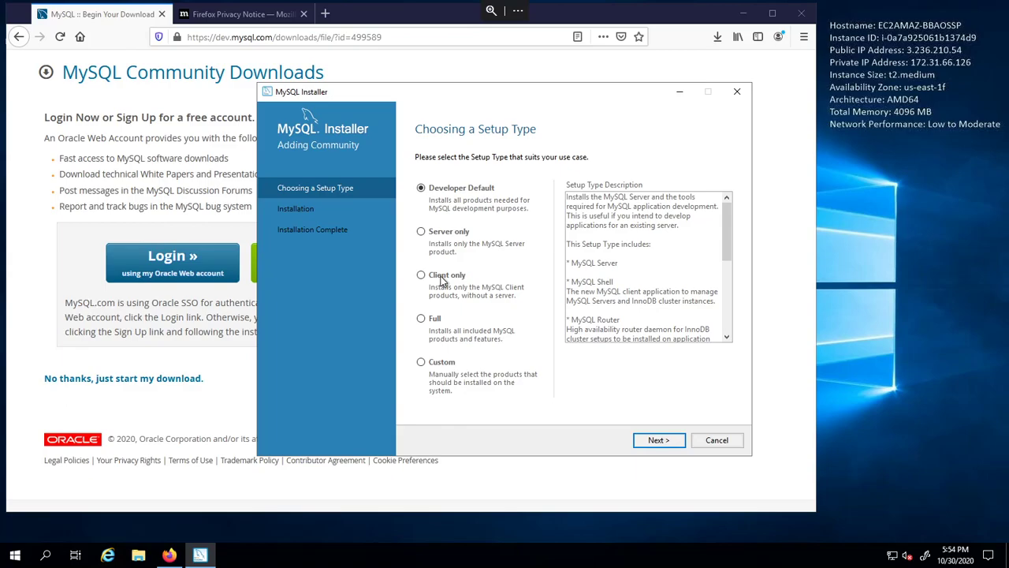
- Choose the Full setup type and continue to review the Check Requirements list
click(435, 323)
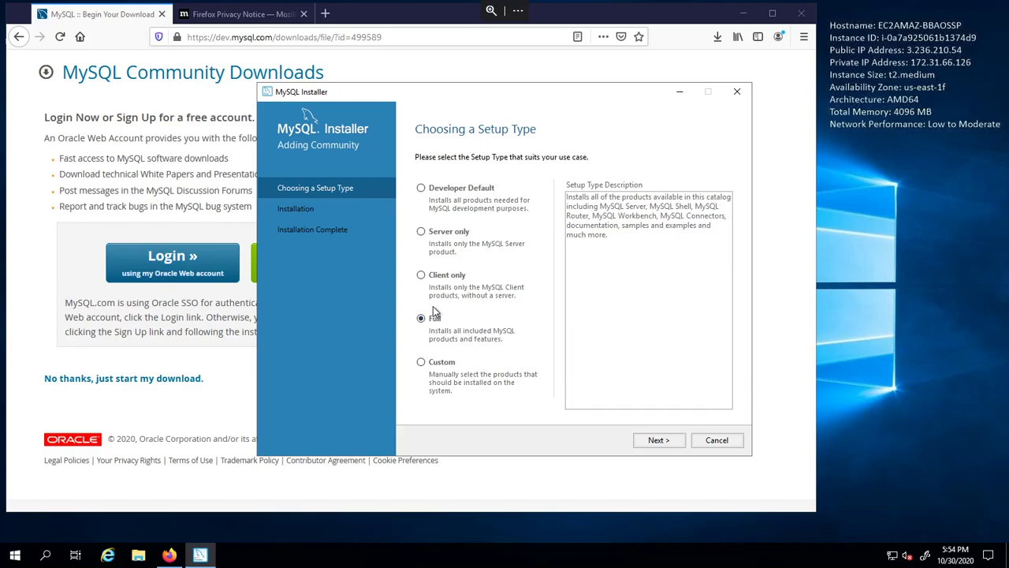
click(658, 440)
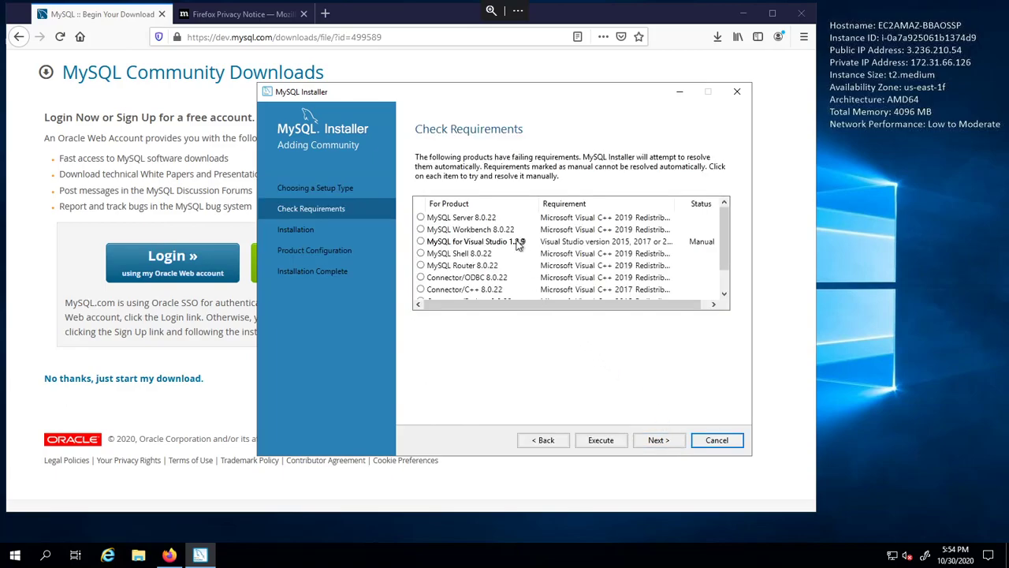
scroll(518, 245, down, 1)
scroll(518, 245, up, 1)
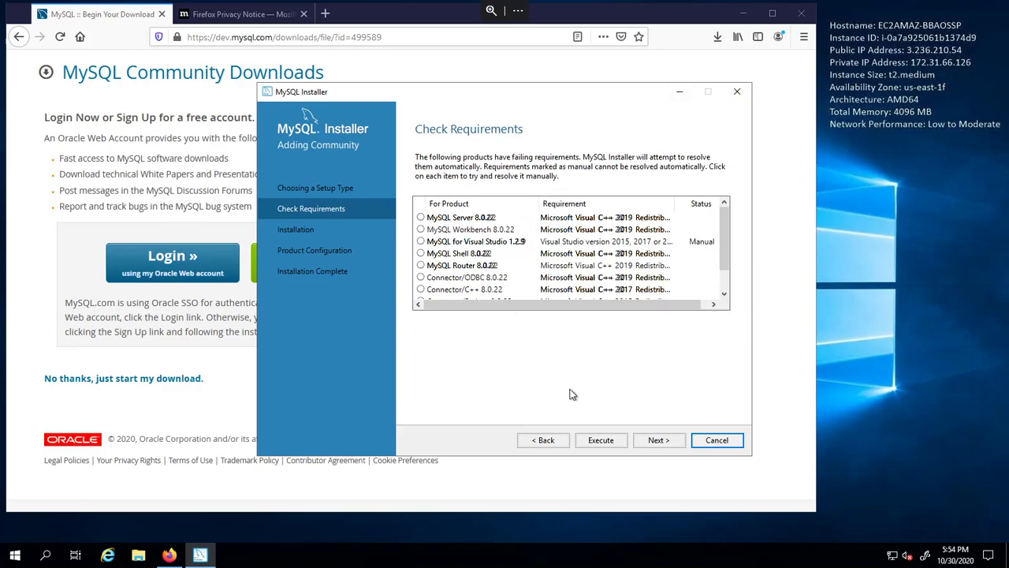
- Resolve requirements automatically by accepting the license and installing the Visual C++ 2015-2019 redistributable
click(610, 437)
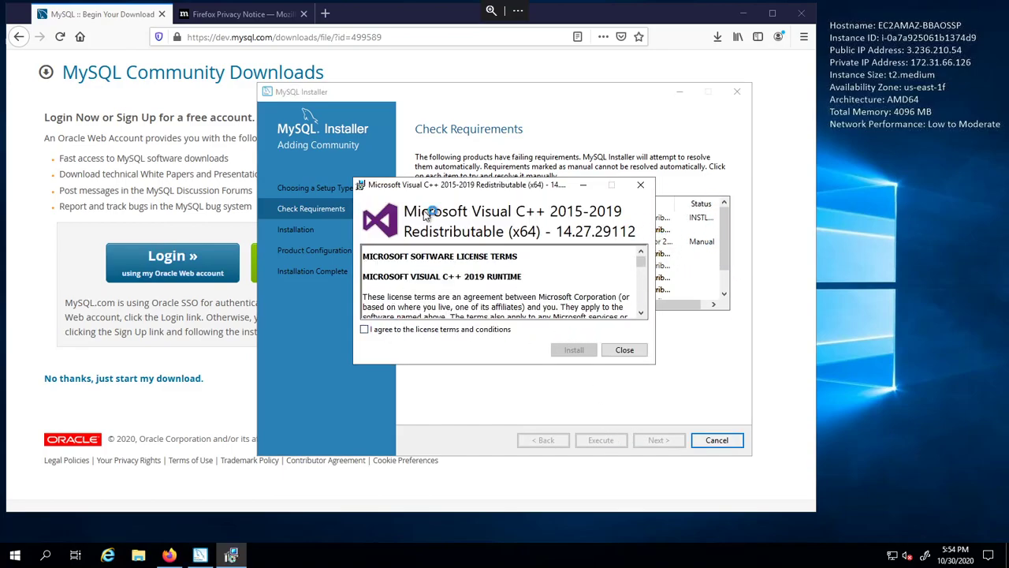
drag(501, 185, 543, 220)
click(417, 358)
click(618, 379)
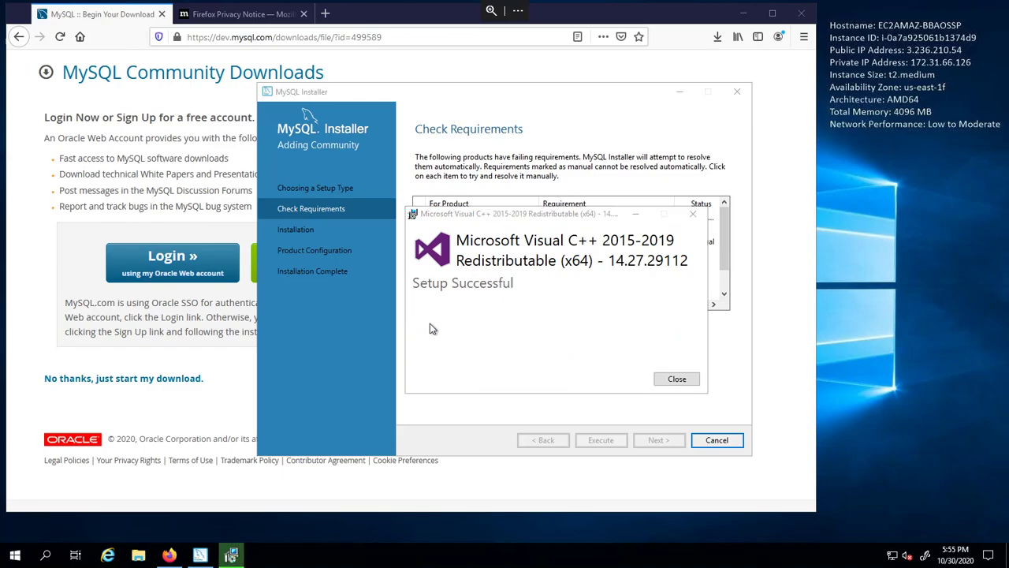
click(677, 379)
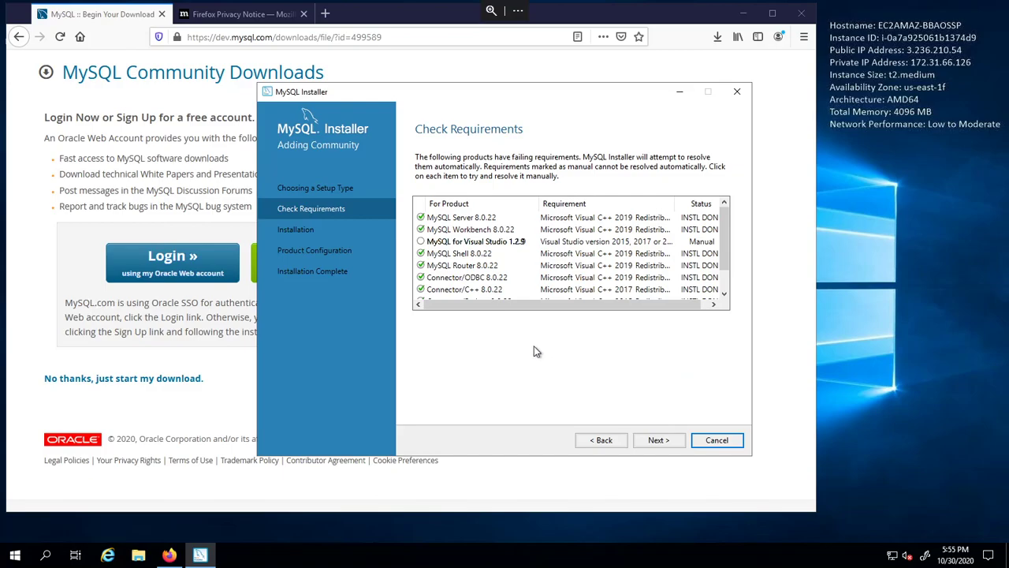
- Review the requirement details for MySQL for Visual Studio and MySQL Shell
scroll(530, 287, down, 1)
scroll(479, 289, up, 1)
click(430, 242)
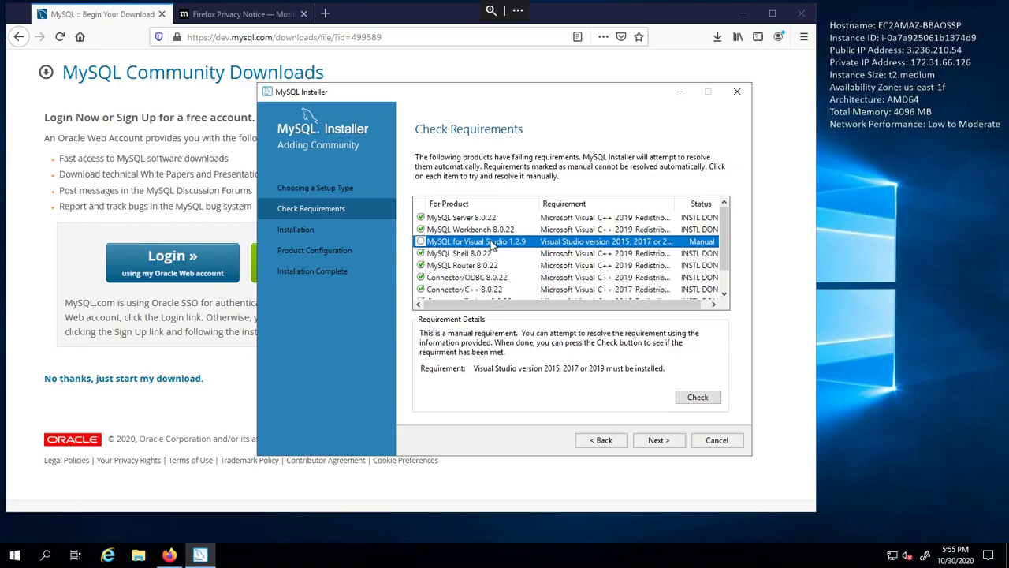
scroll(533, 250, down, 1)
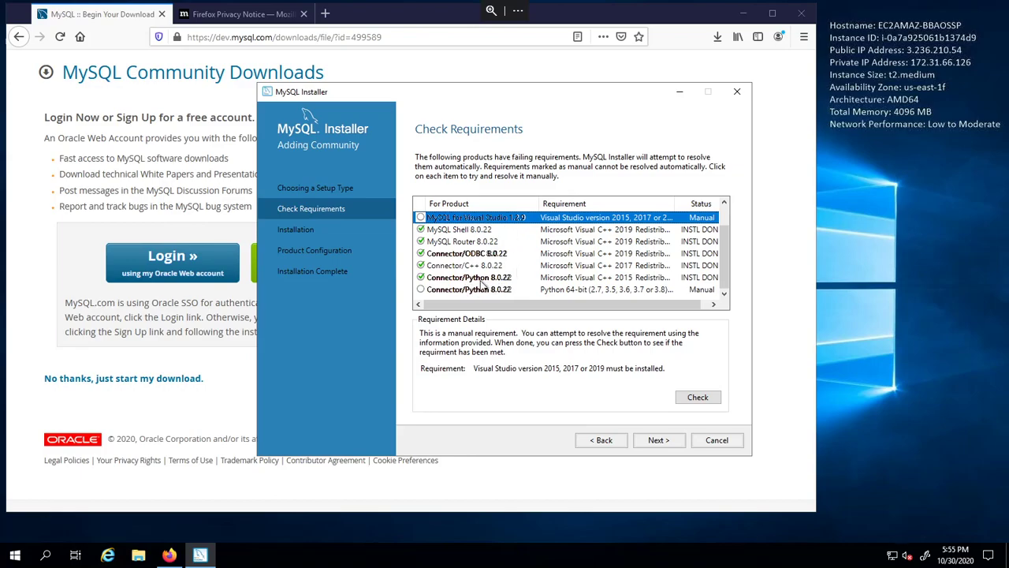
scroll(483, 283, up, 1)
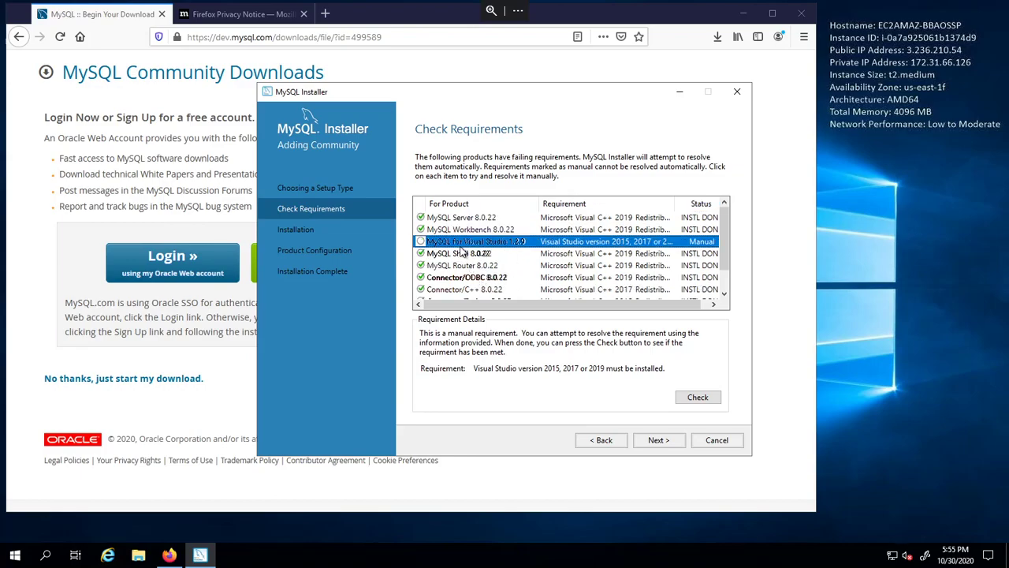
click(520, 255)
click(510, 243)
- Search the web for 'visual studio' and open the Visual Studio downloads page
click(243, 14)
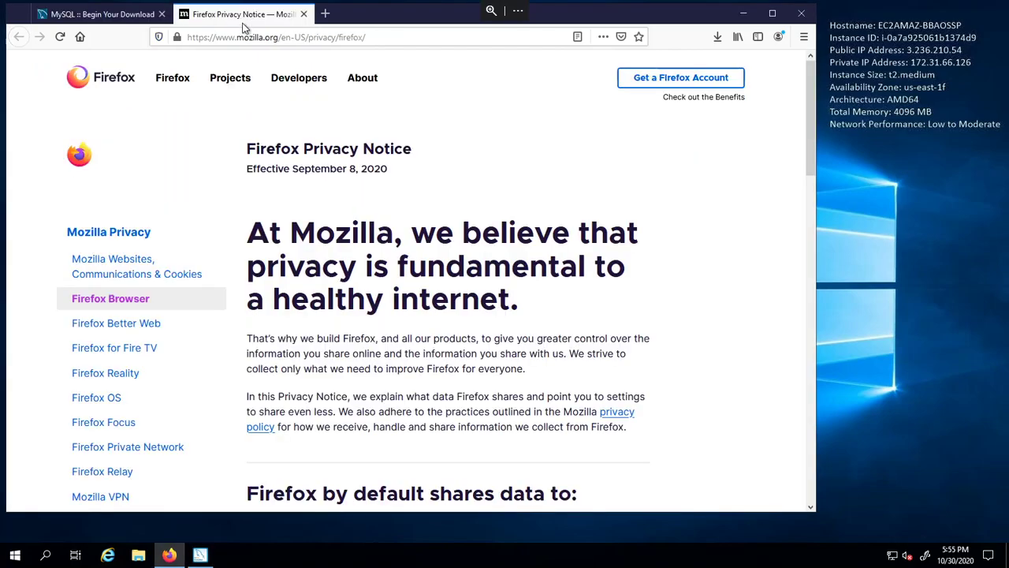
click(252, 38)
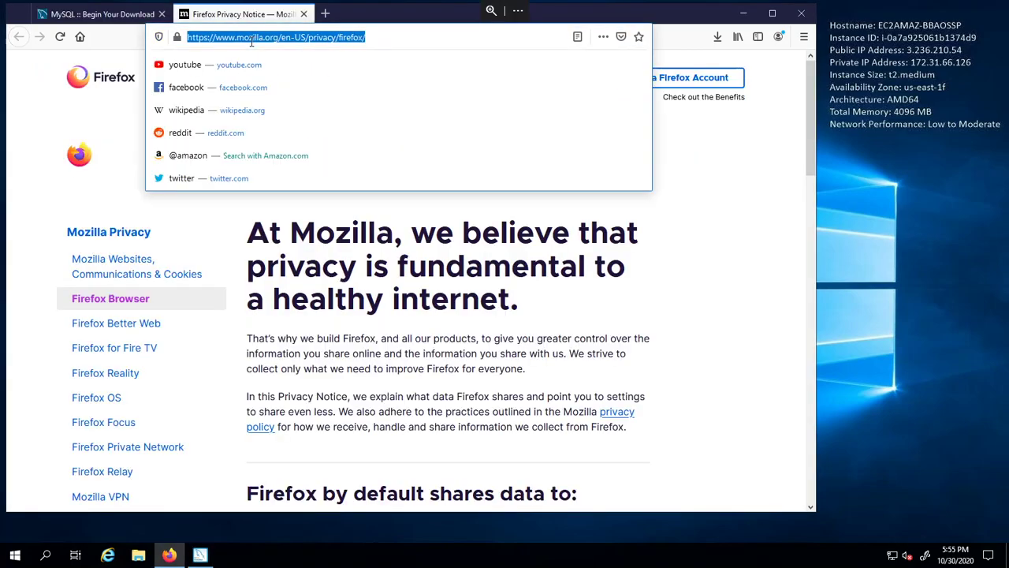
text(visual s)
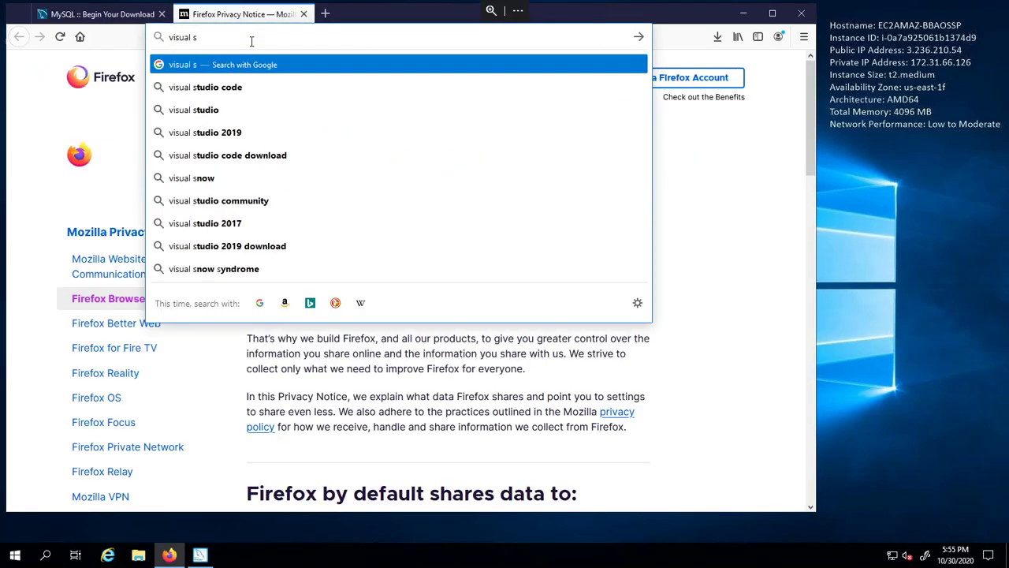
text(tudio)
key(Return)
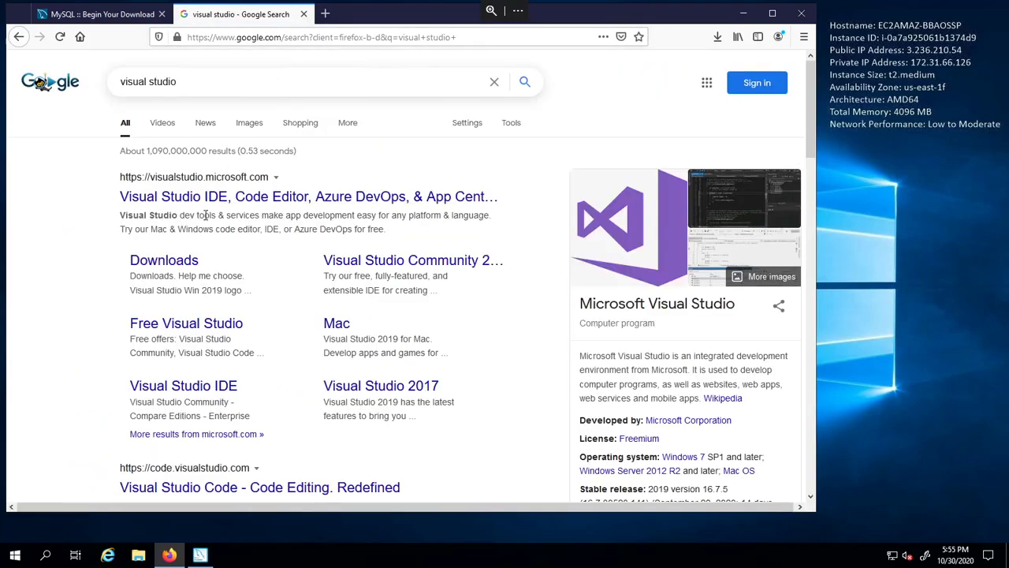
click(176, 263)
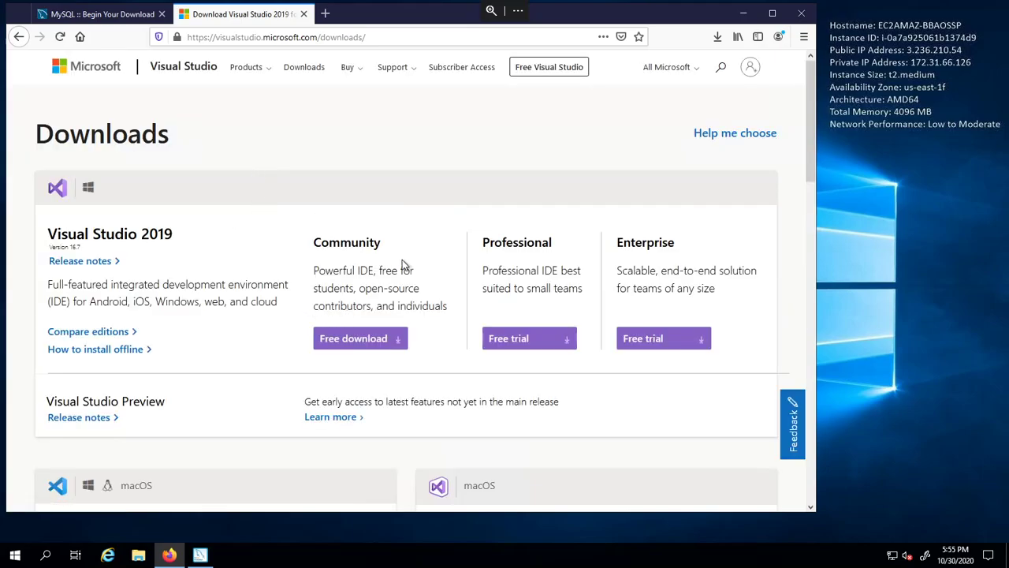
drag(374, 244, 321, 243)
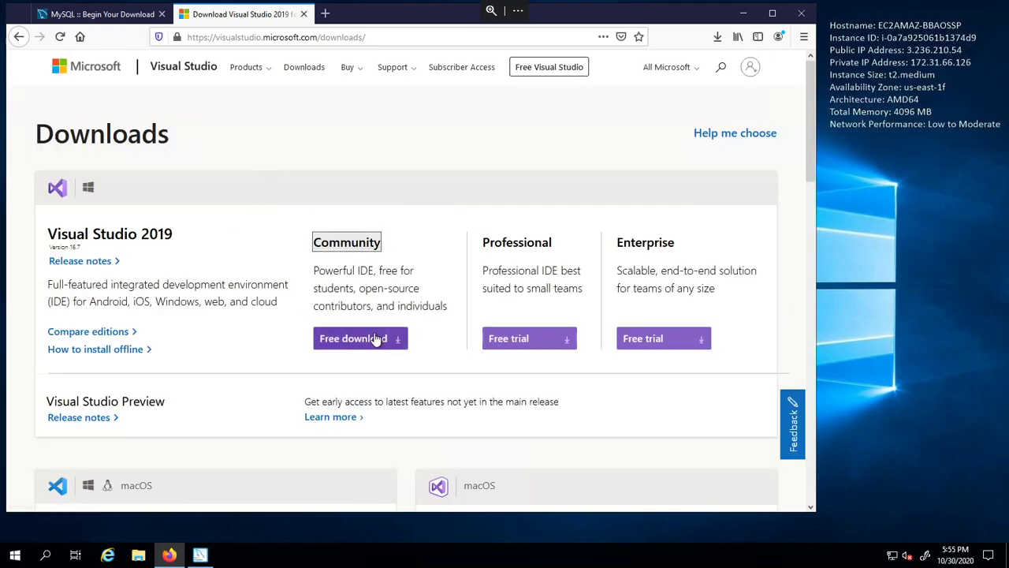
- Download the free Visual Studio Community 2019 installer and save the file
click(396, 346)
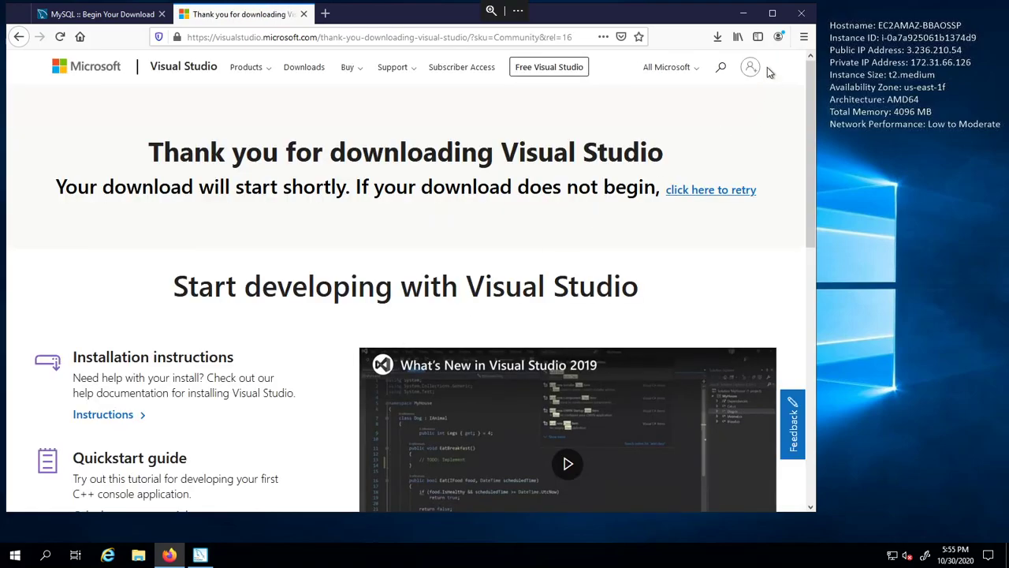
click(717, 37)
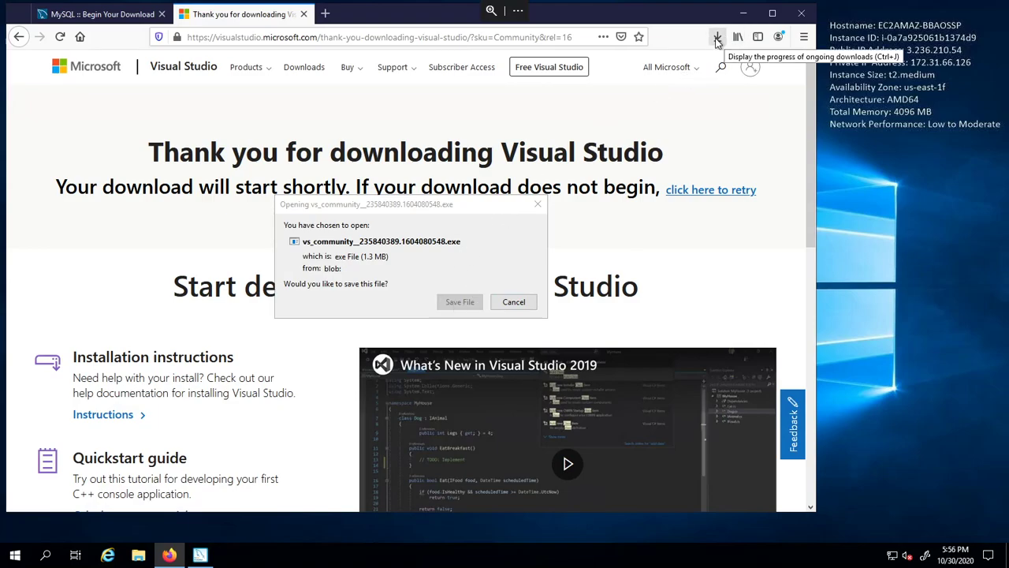
drag(398, 207, 335, 150)
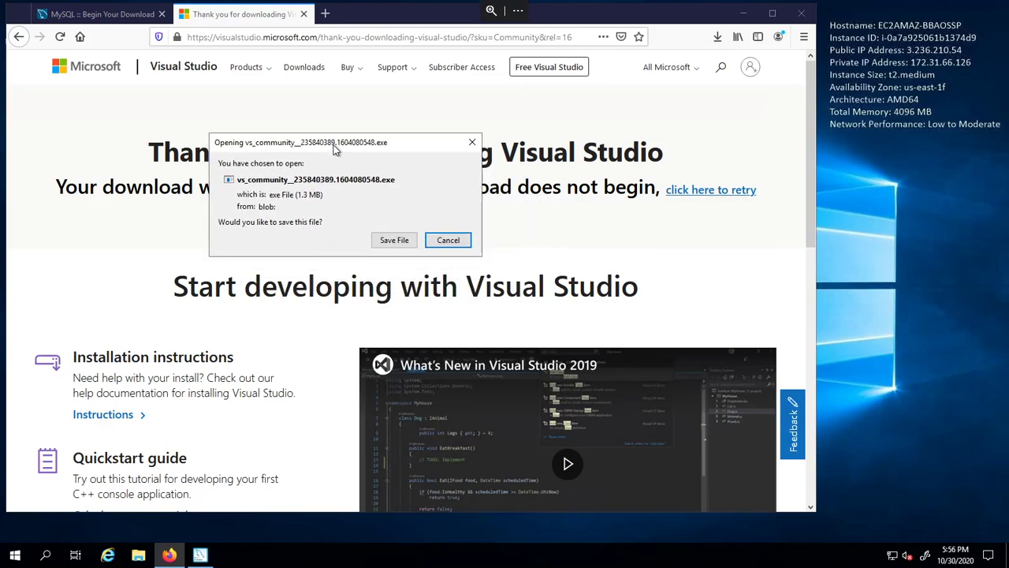
click(394, 239)
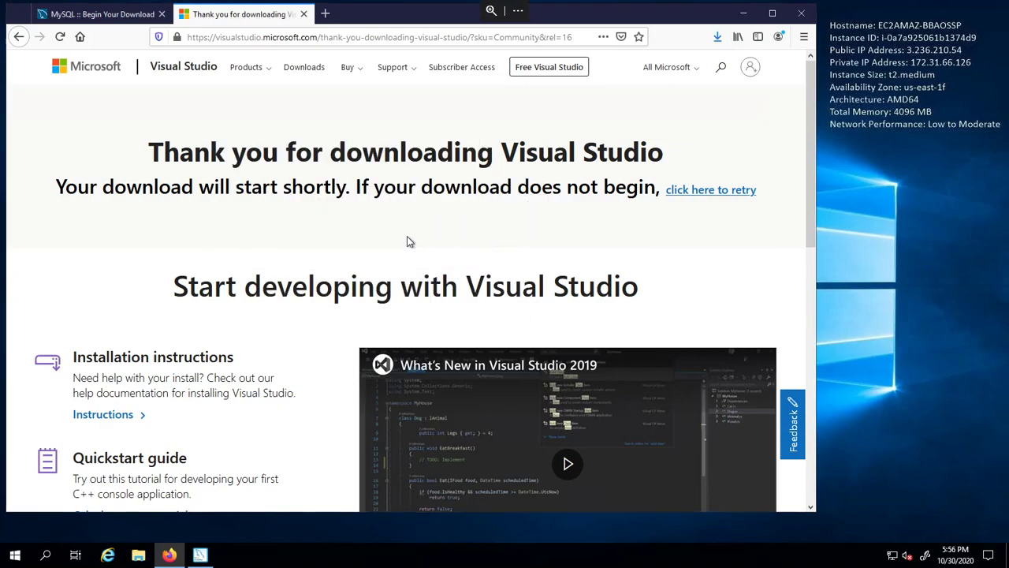
click(715, 36)
- Run the downloaded vs_community installer and agree to the terms to begin setup
click(561, 71)
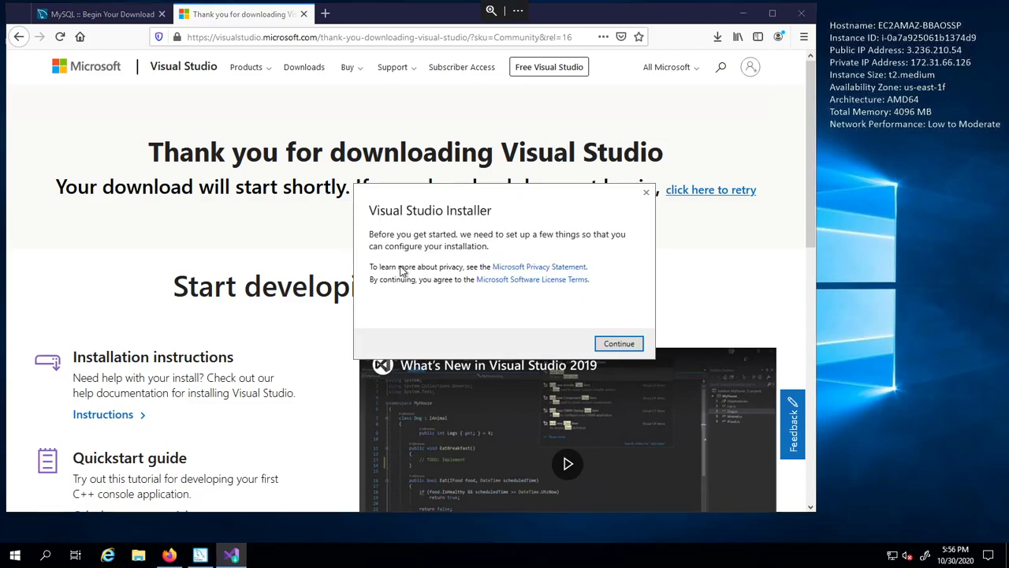
click(619, 343)
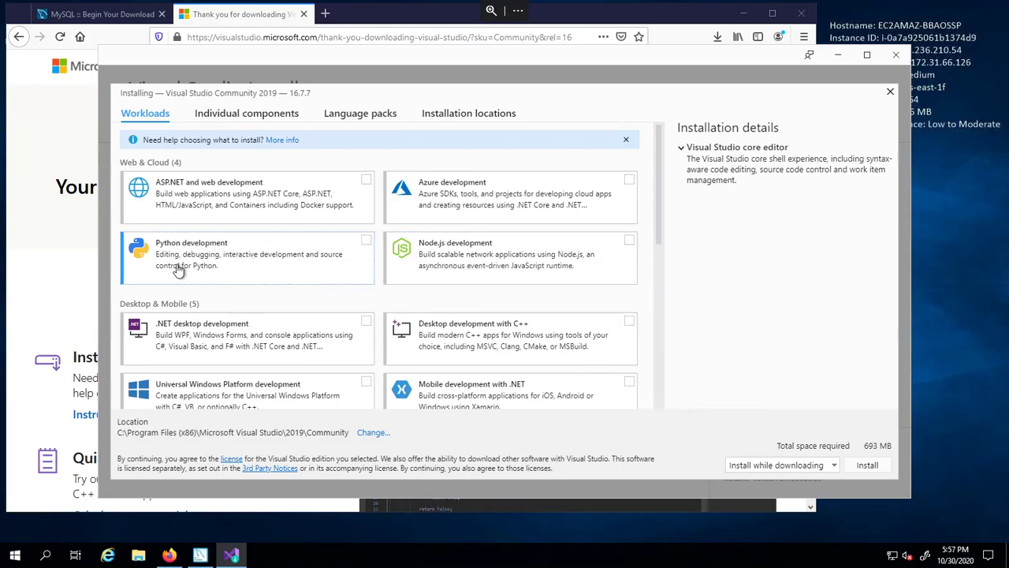
- Select the Python development workload and install Visual Studio Community 2019
click(226, 259)
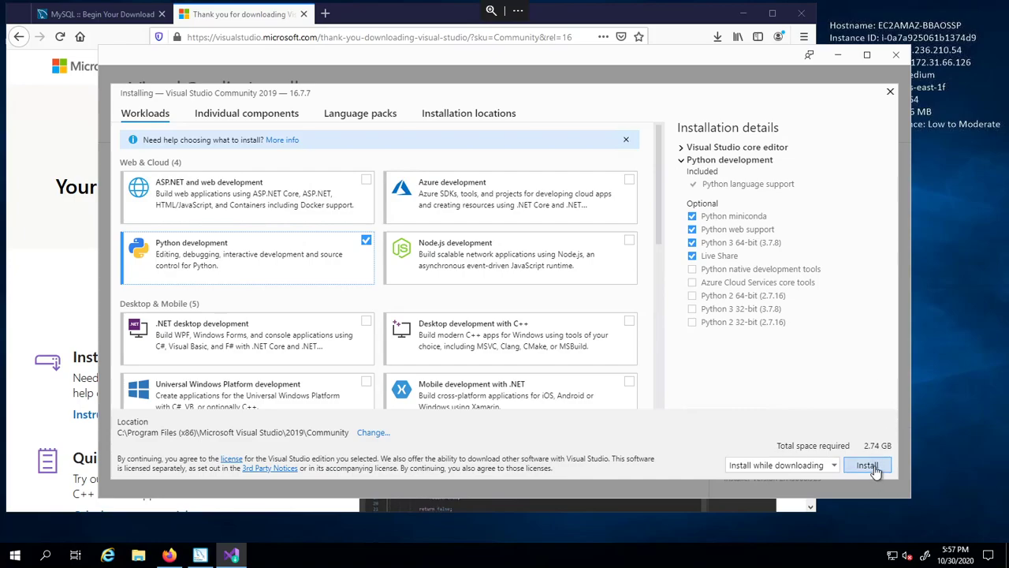
click(868, 466)
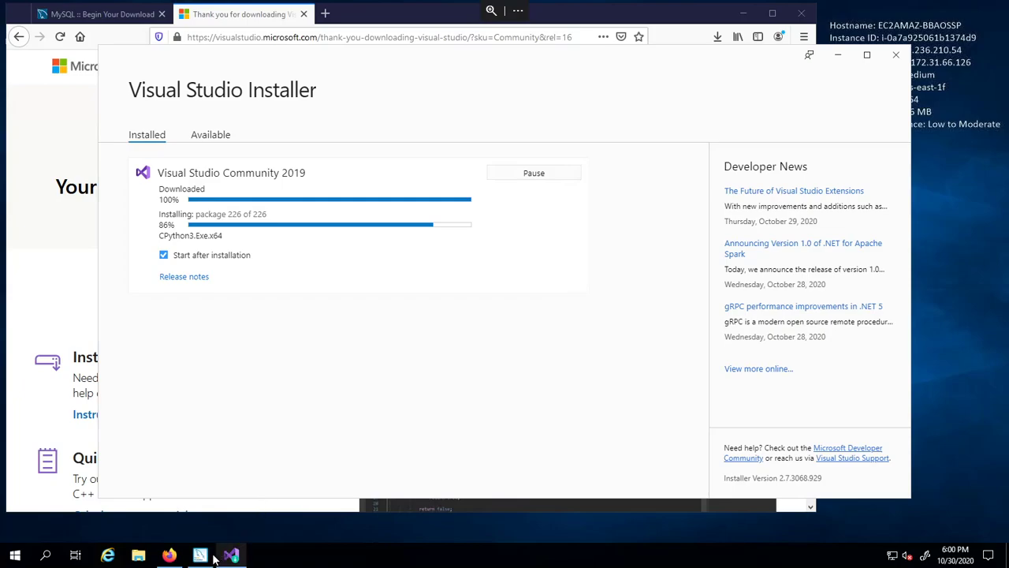
- Back in MySQL Installer, check the Connector/Python 64-bit Python requirement
mouse_move(202, 557)
click(209, 497)
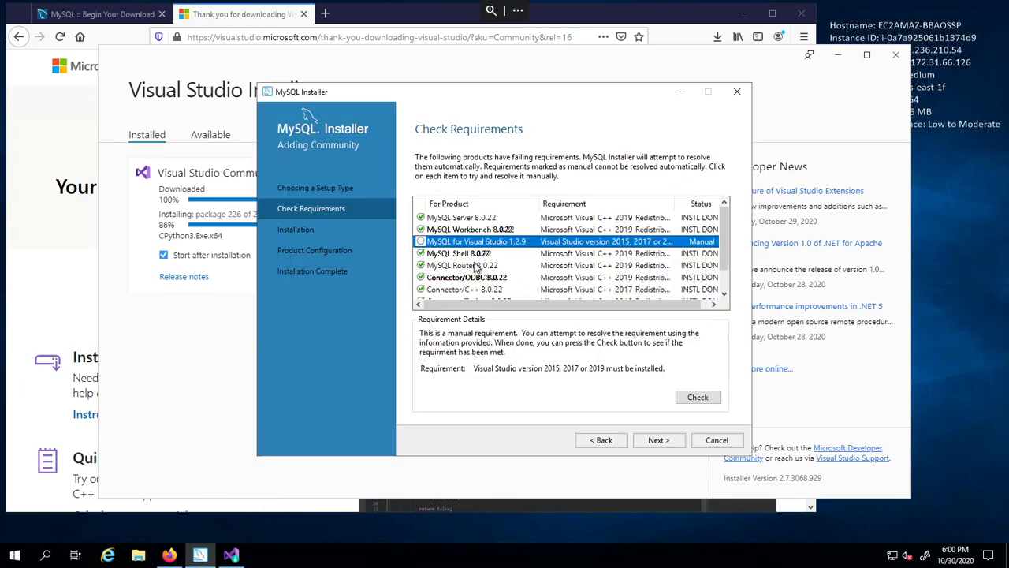
scroll(495, 267, down, 1)
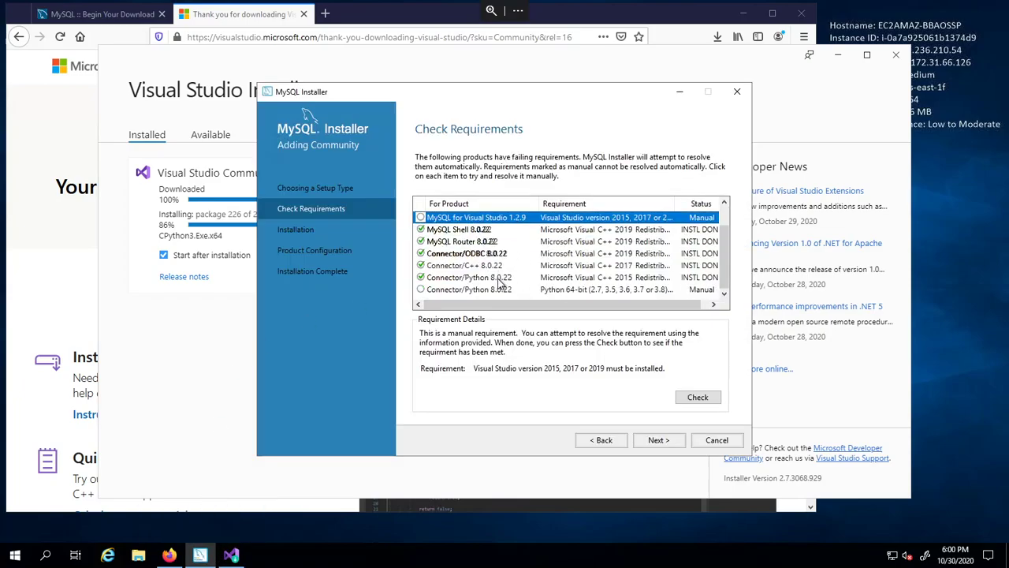
click(497, 291)
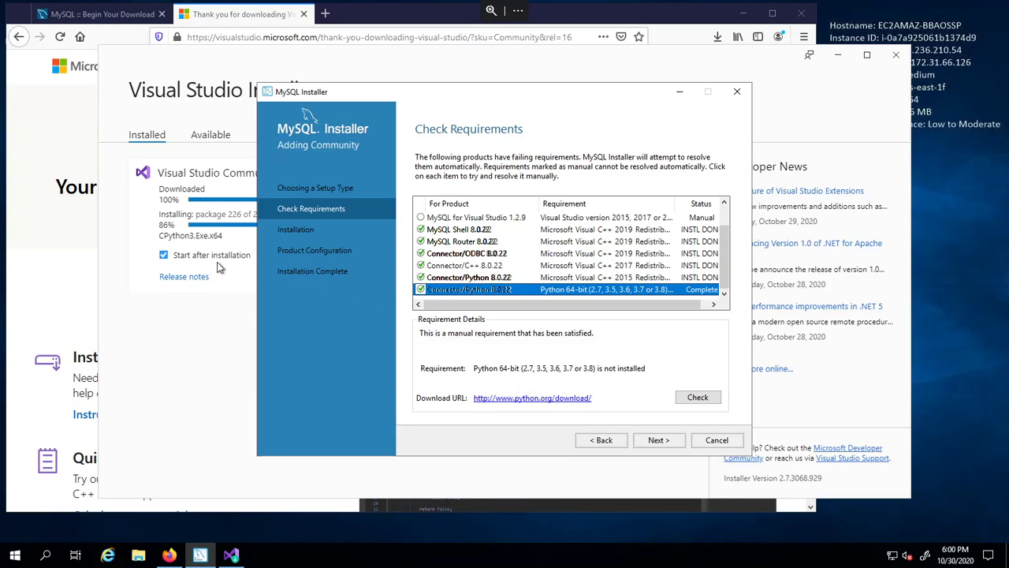
drag(454, 92, 584, 93)
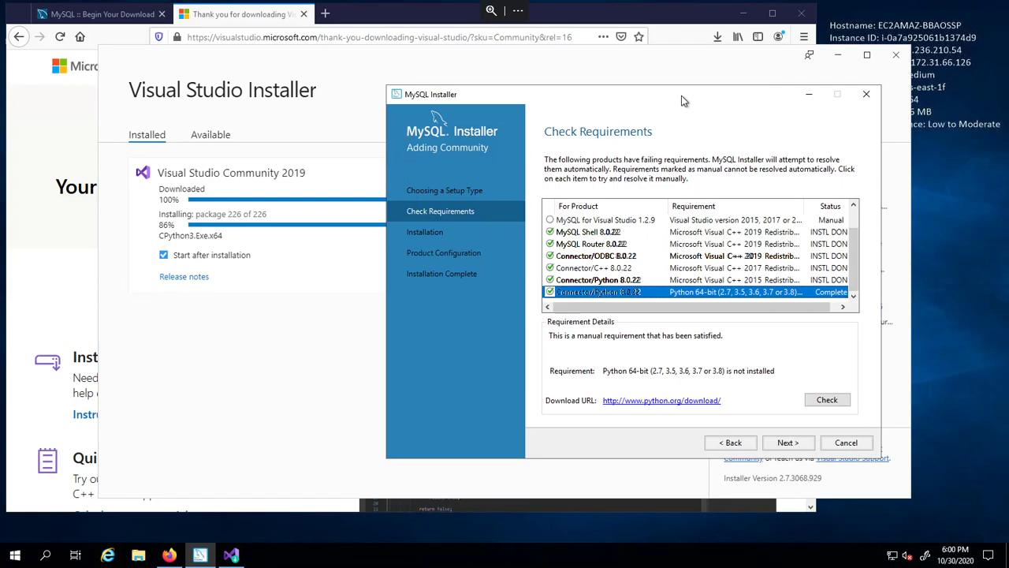
drag(682, 100, 622, 104)
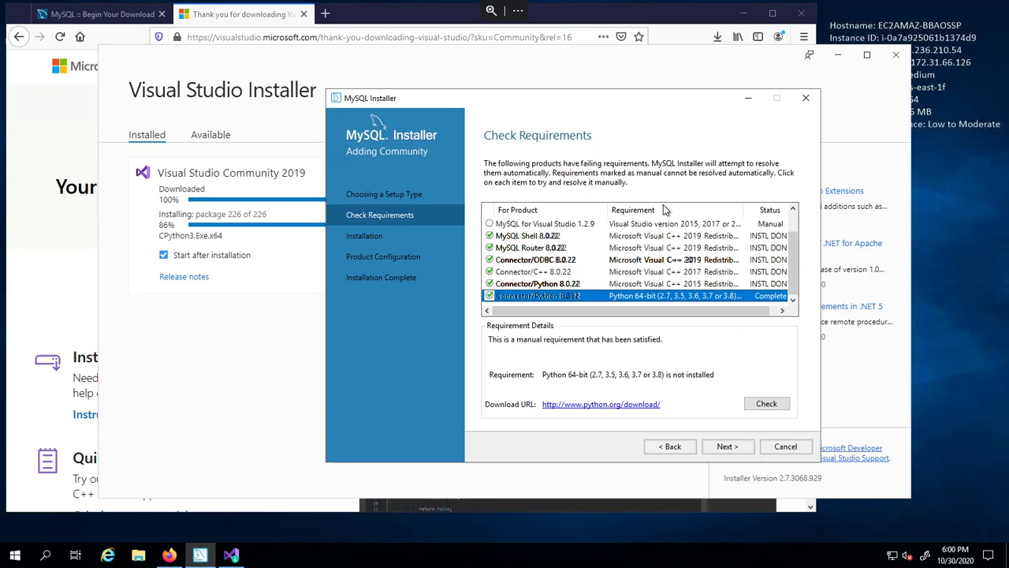
scroll(663, 205, up, 1)
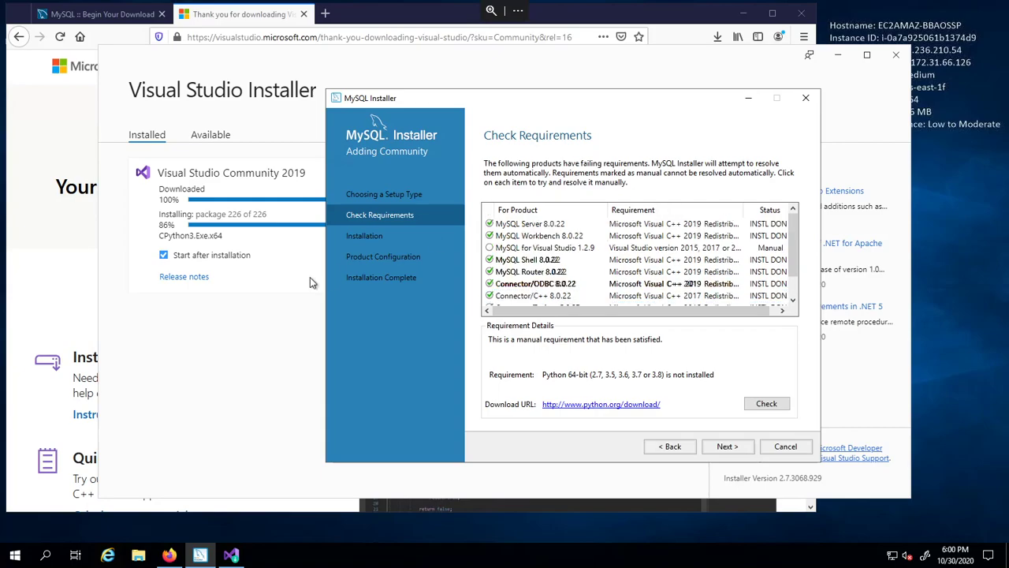
- Resolve the MySQL for Visual Studio 1.2.9 requirement while the Visual Studio install progresses
click(234, 360)
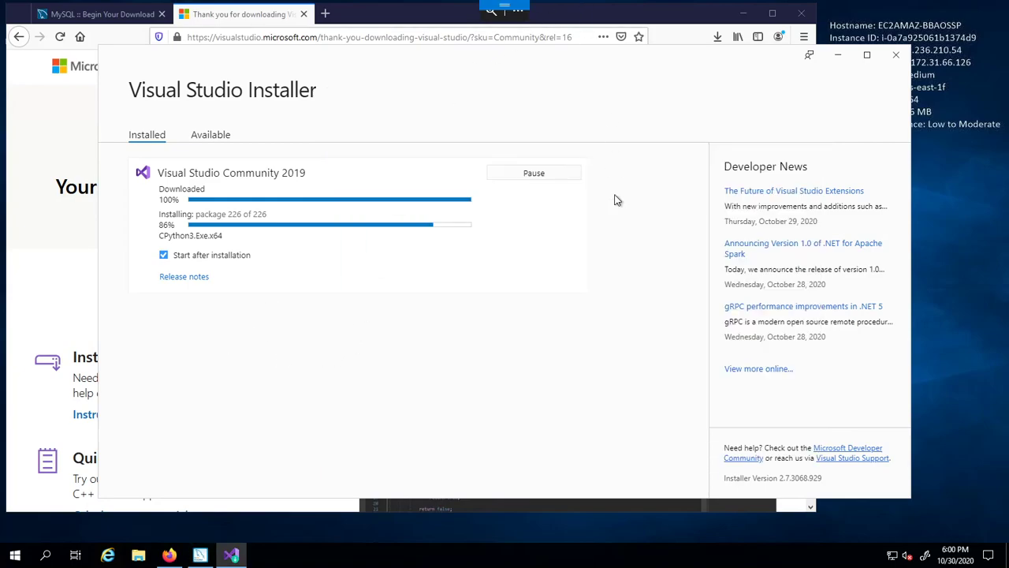
mouse_move(197, 555)
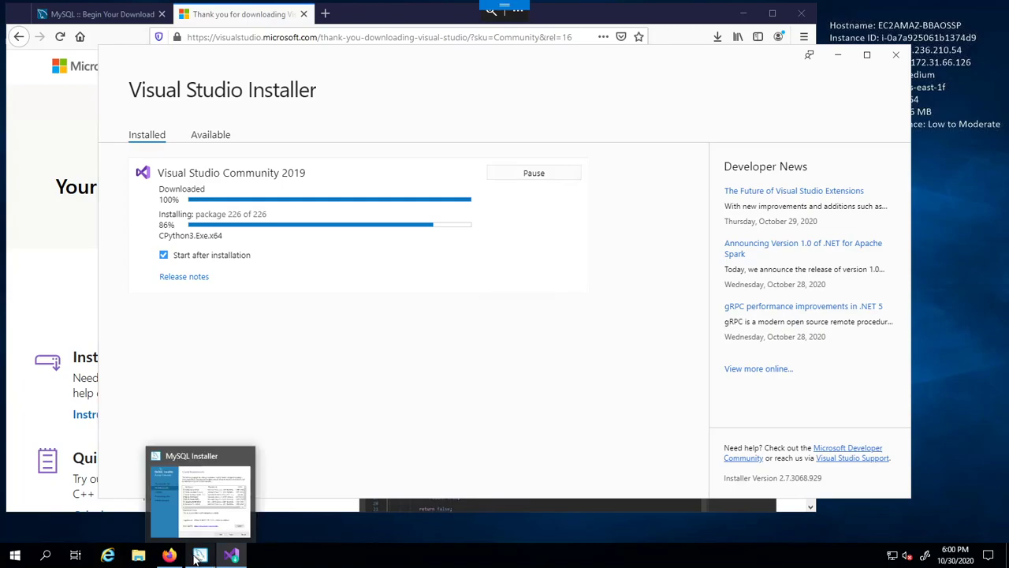
click(203, 524)
click(518, 247)
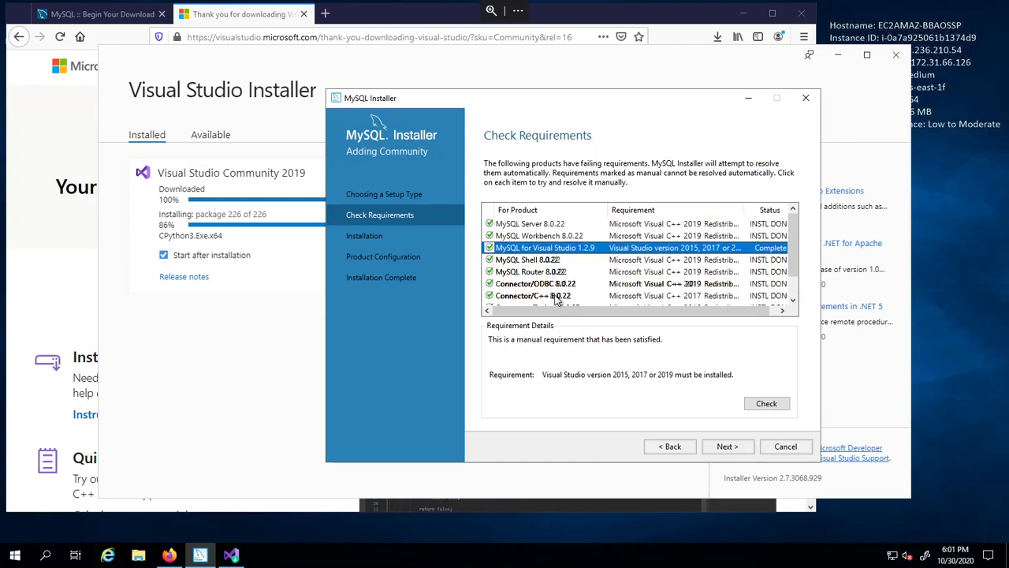
click(276, 375)
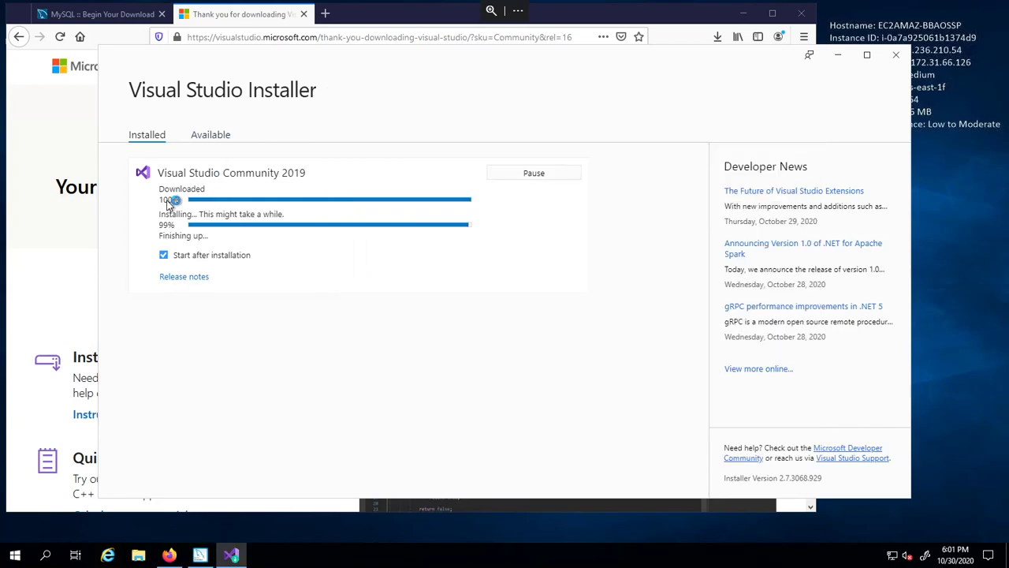
- Alternate between both installers until Visual Studio Community 2019 16.7.7 finishes installing
click(200, 555)
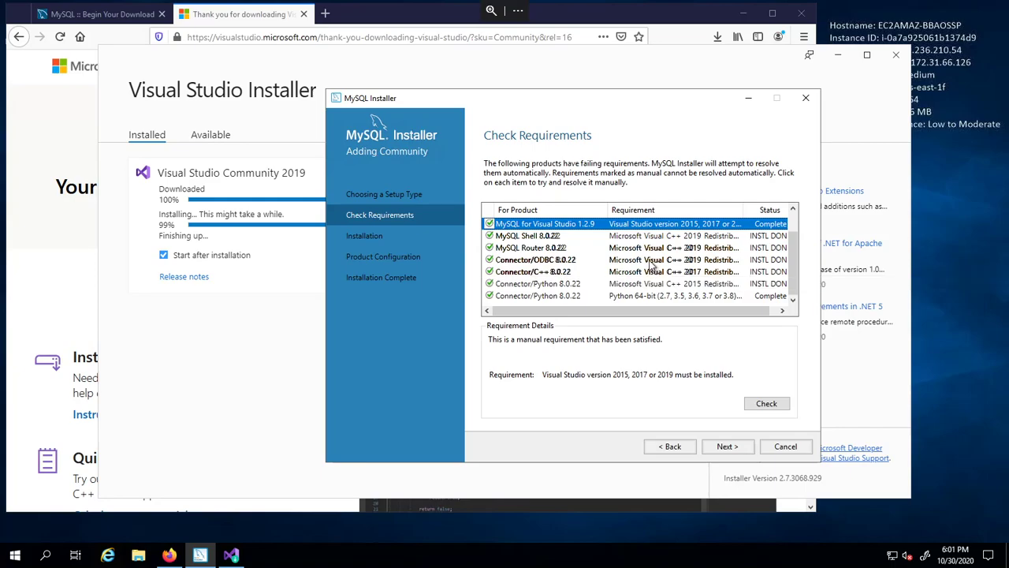
click(312, 438)
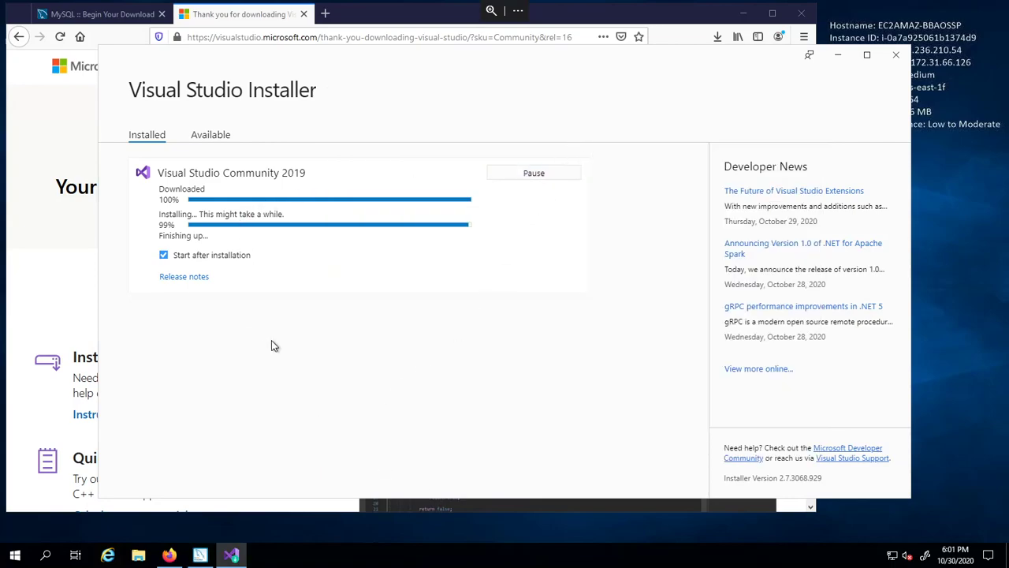
drag(365, 55, 386, 126)
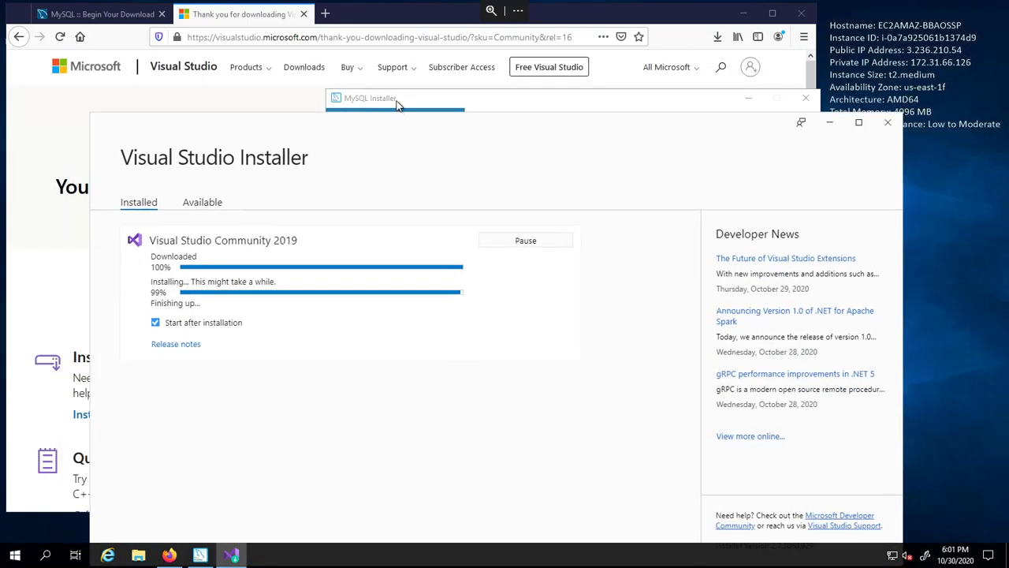
click(398, 105)
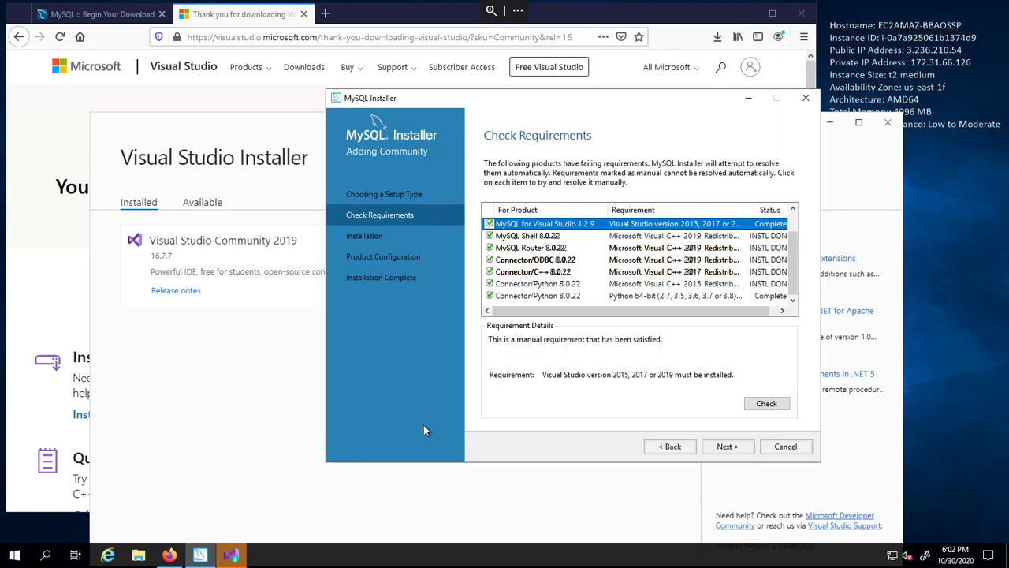
click(233, 555)
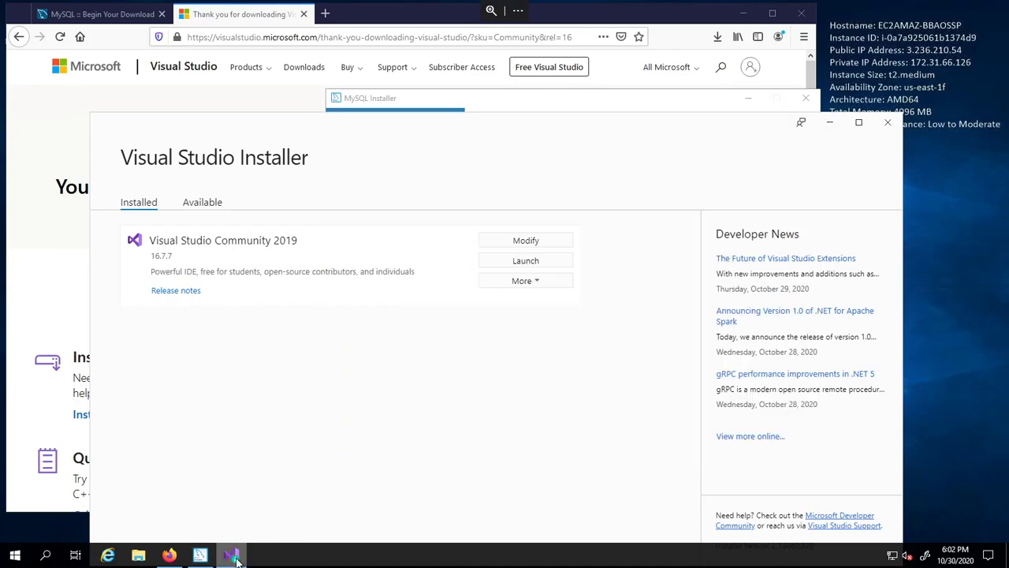
- Skip Visual Studio sign-in, start it with the Dark theme, and uncover MySQL Installer
click(238, 560)
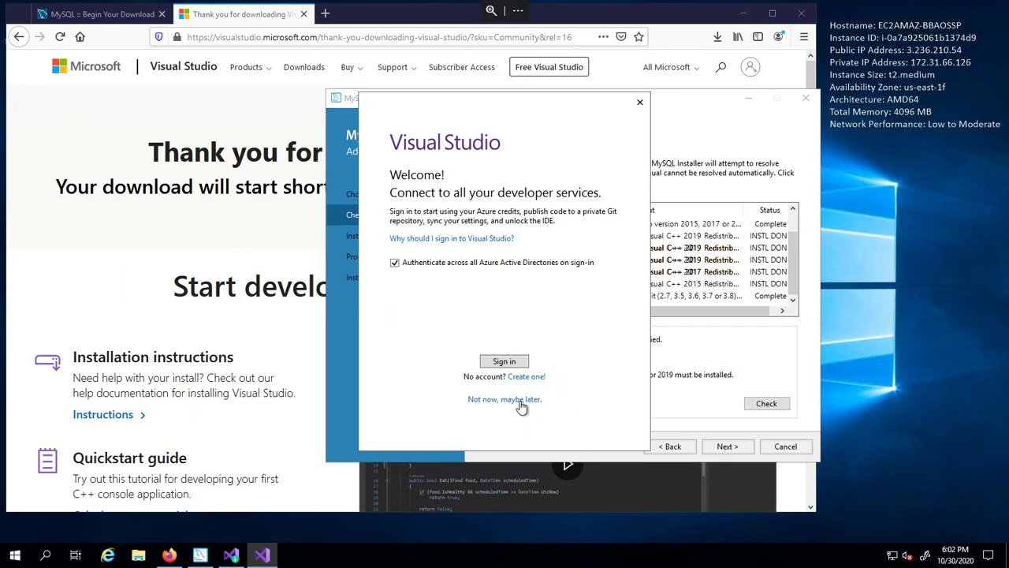
click(519, 402)
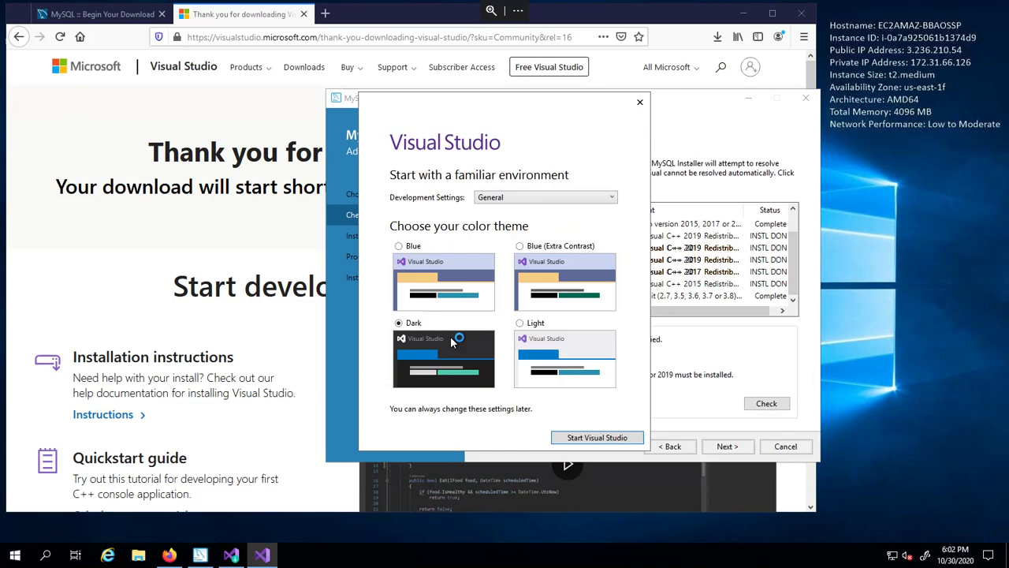
click(629, 438)
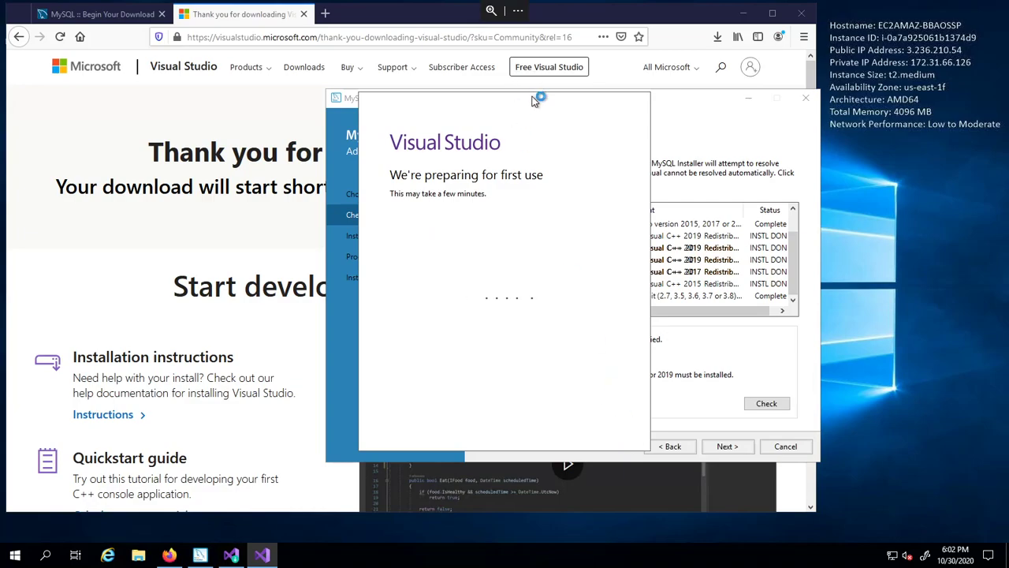
drag(533, 100, 199, 118)
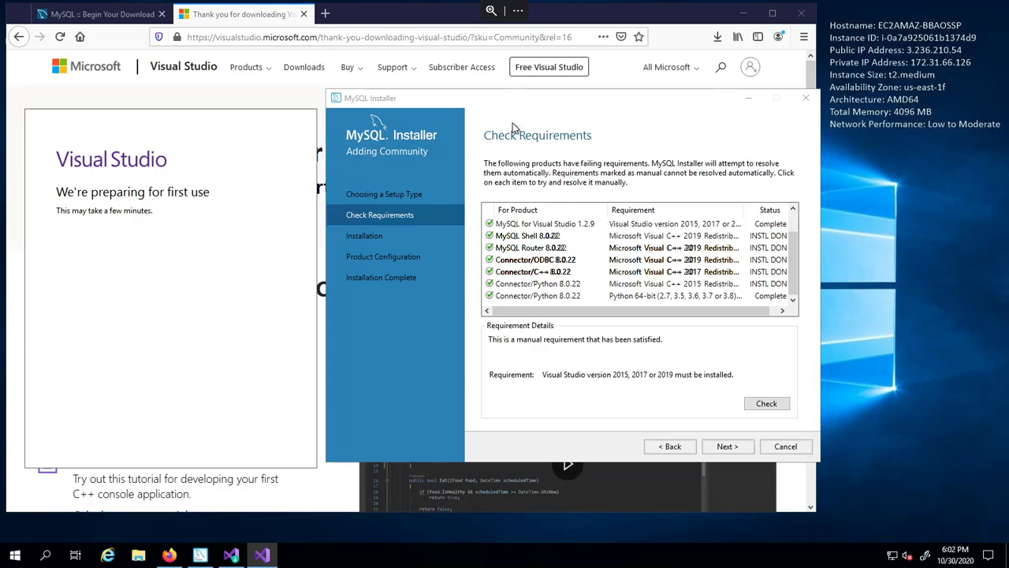
drag(543, 102, 417, 134)
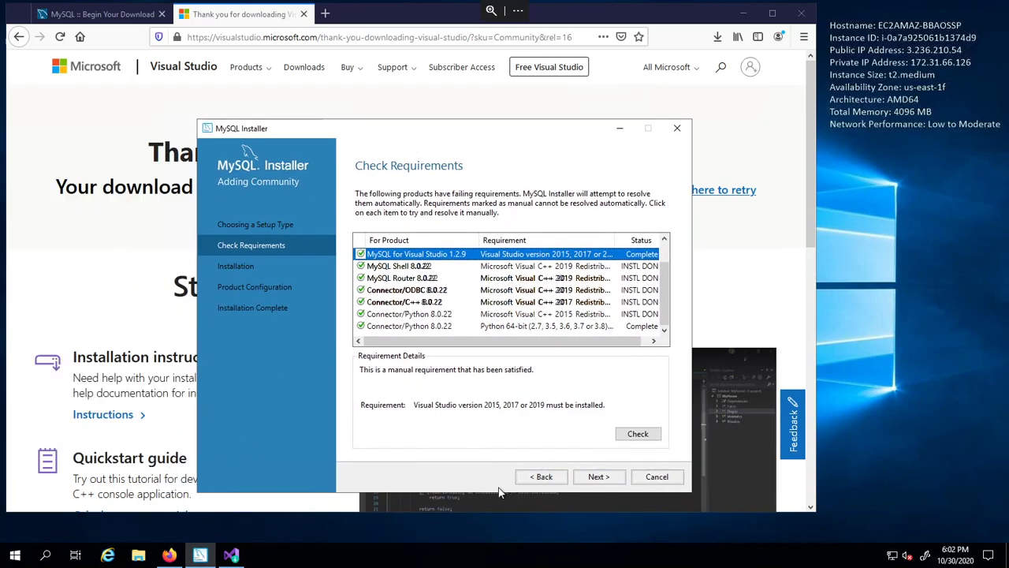
- Proceed past Check Requirements and execute the MySQL product installation
click(593, 478)
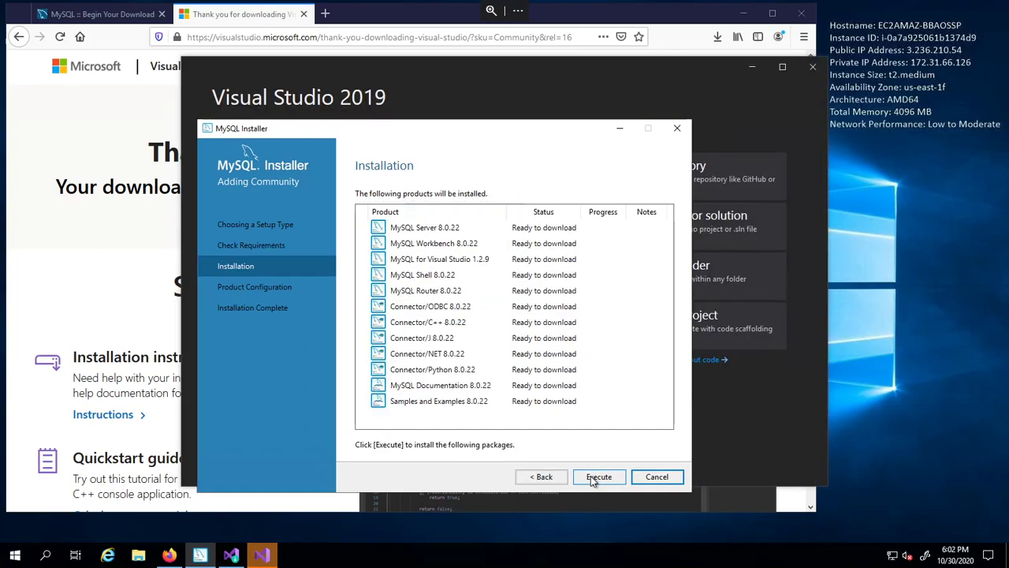
click(599, 478)
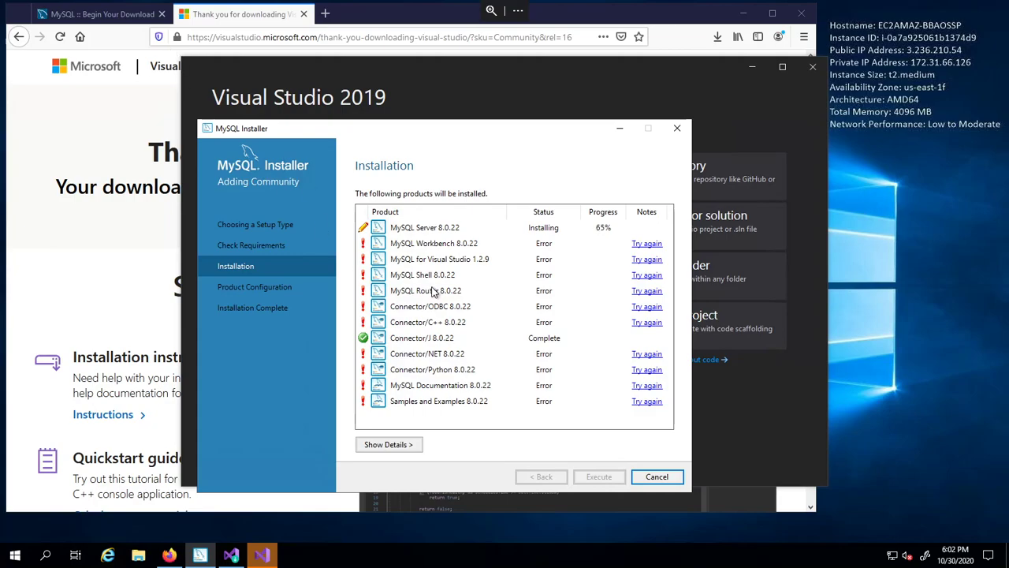
click(325, 14)
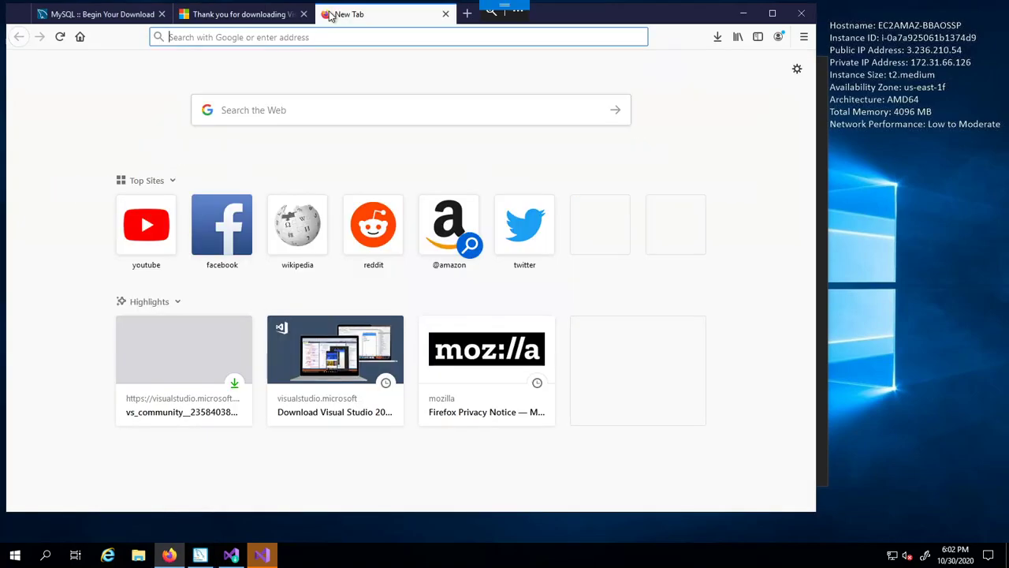
- Search for 'mysql for visual studio' and open its dev.mysql.com download page
text(Mysql)
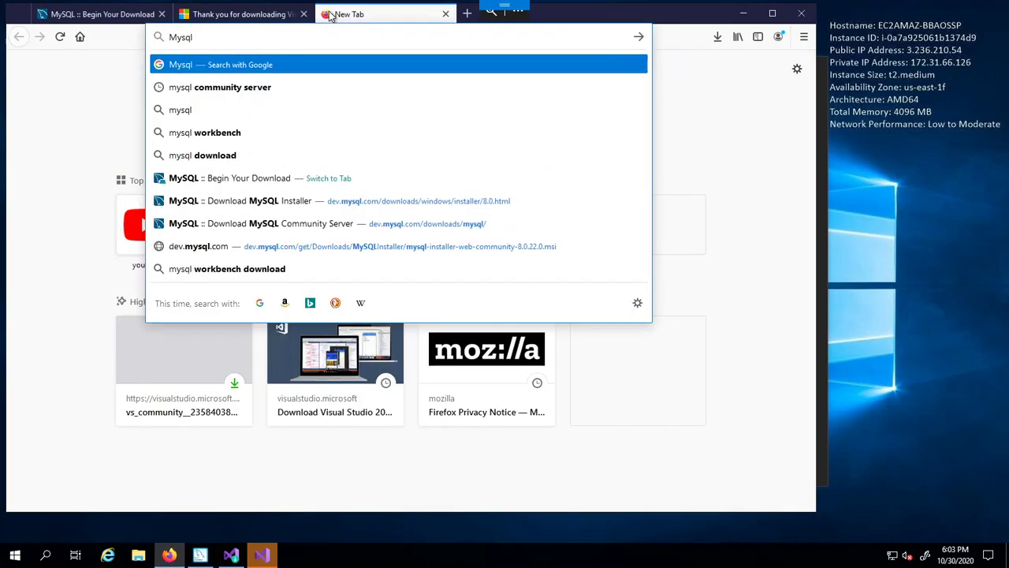
text( for v)
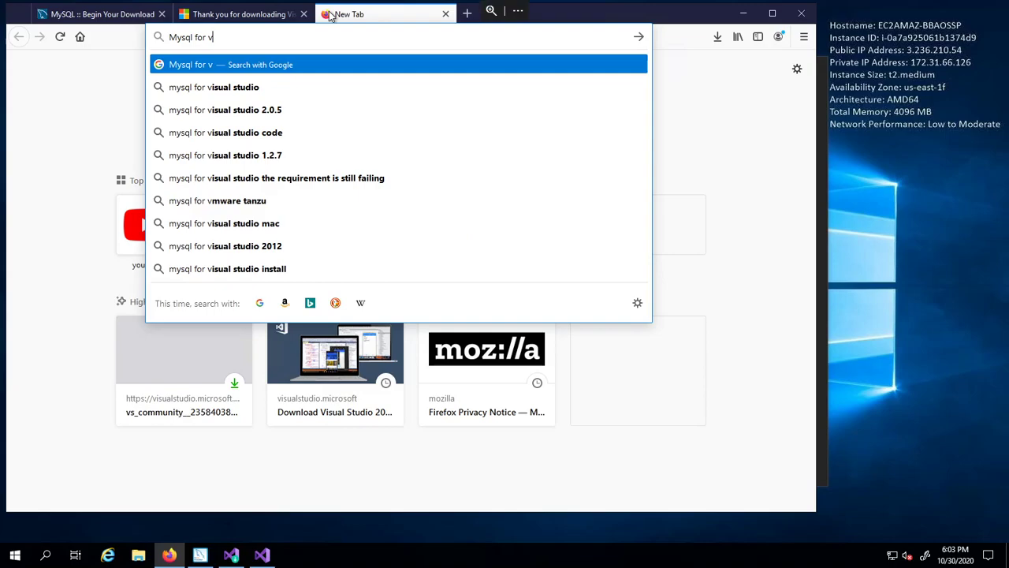
key(Down)
key(Return)
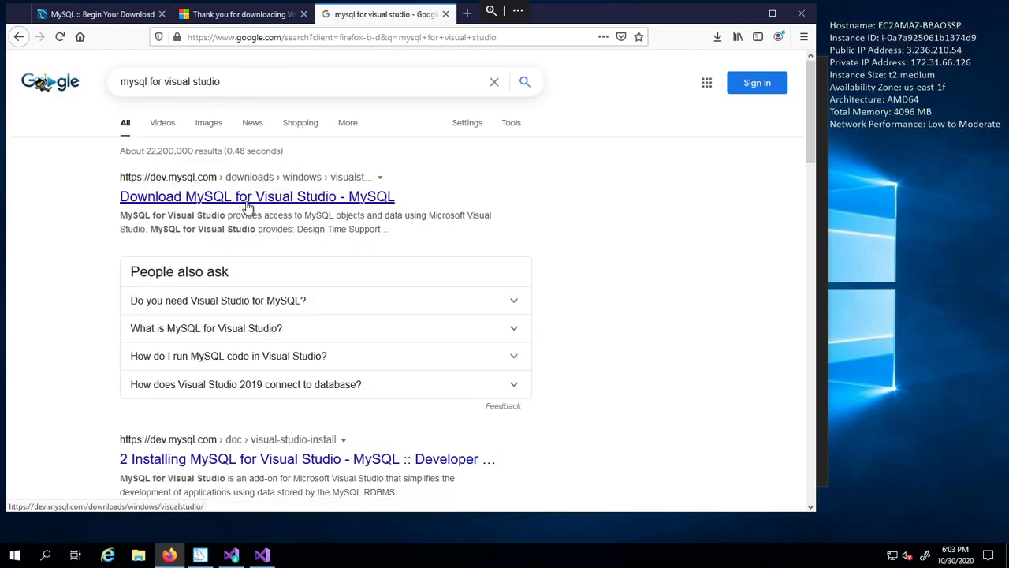
click(247, 207)
scroll(200, 316, down, 5)
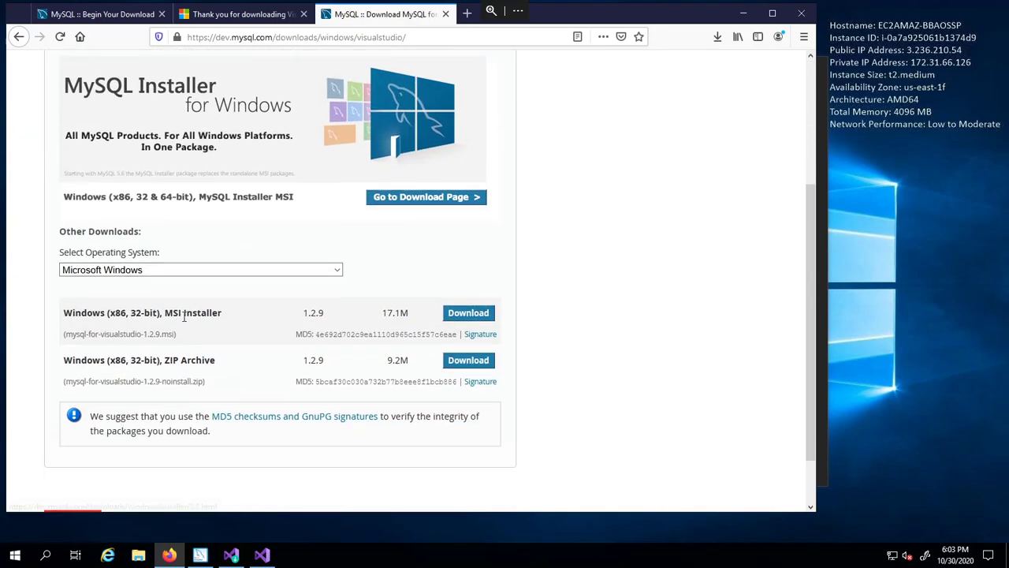
- Download the 1.2.9 MSI installer without logging in, save it, and run it
click(475, 313)
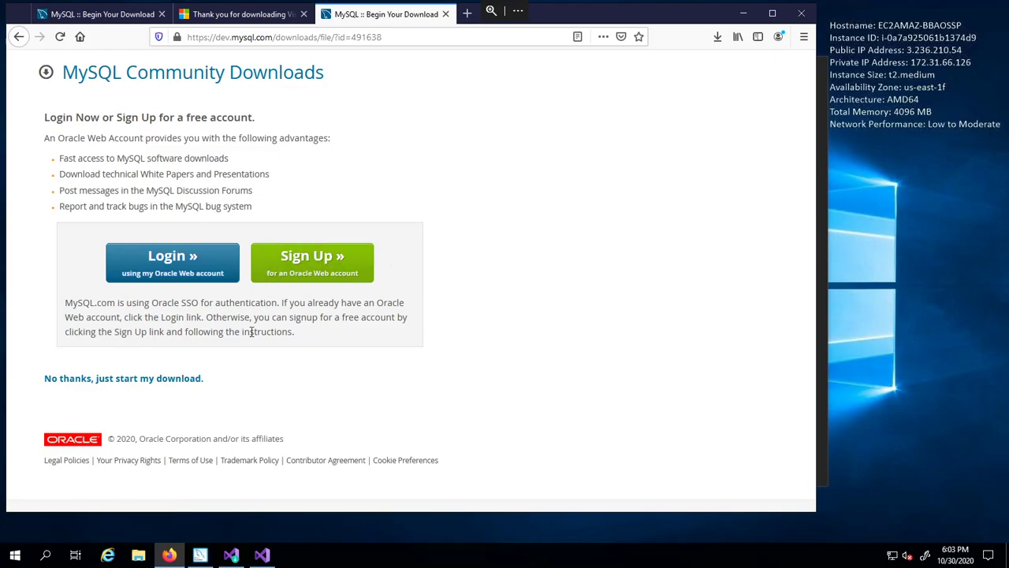
click(169, 381)
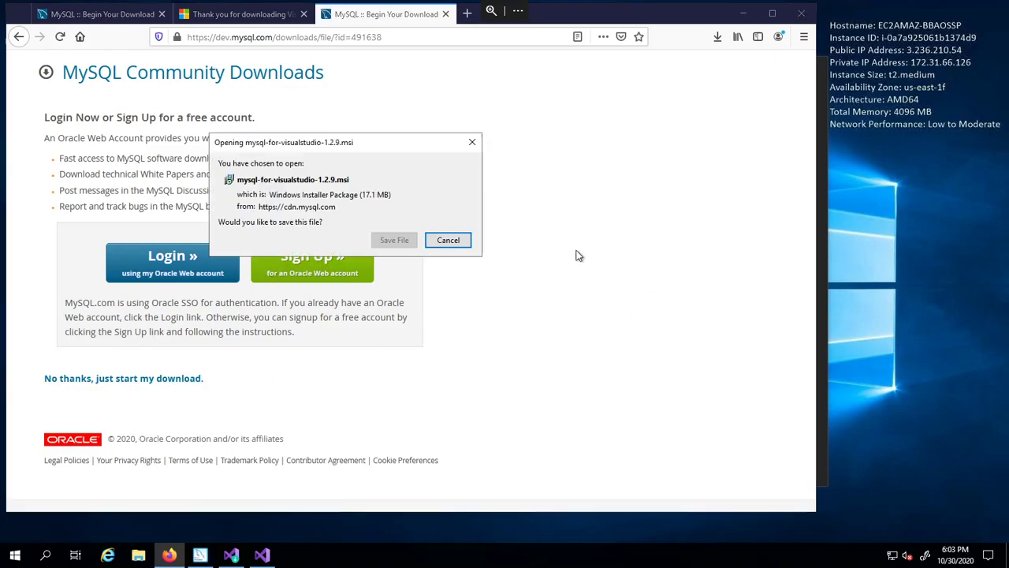
click(394, 241)
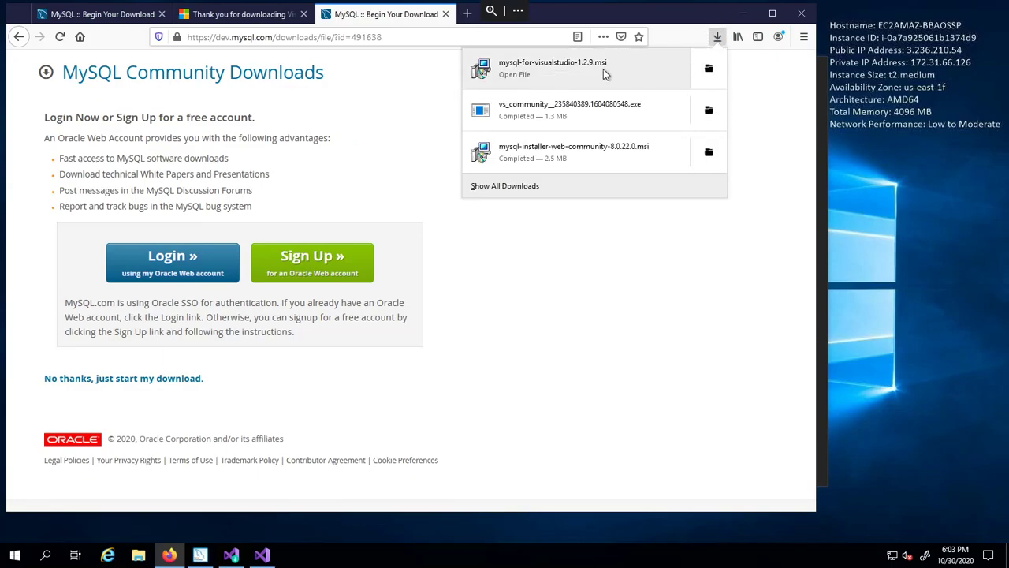
click(605, 74)
click(384, 285)
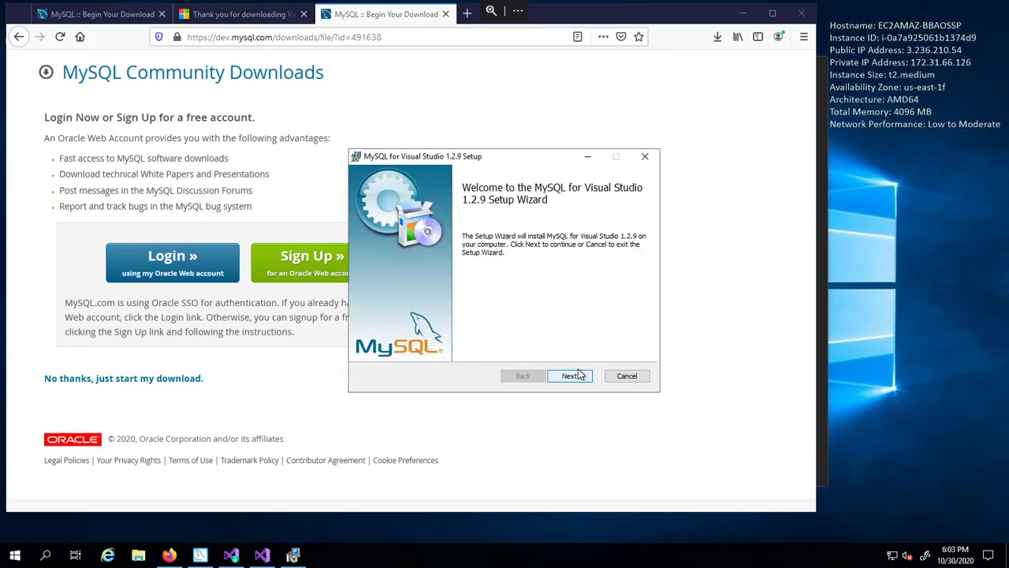
- Run the Typical installation of MySQL for Visual Studio 1.2.9, then return to MySQL Installer
click(578, 376)
click(439, 229)
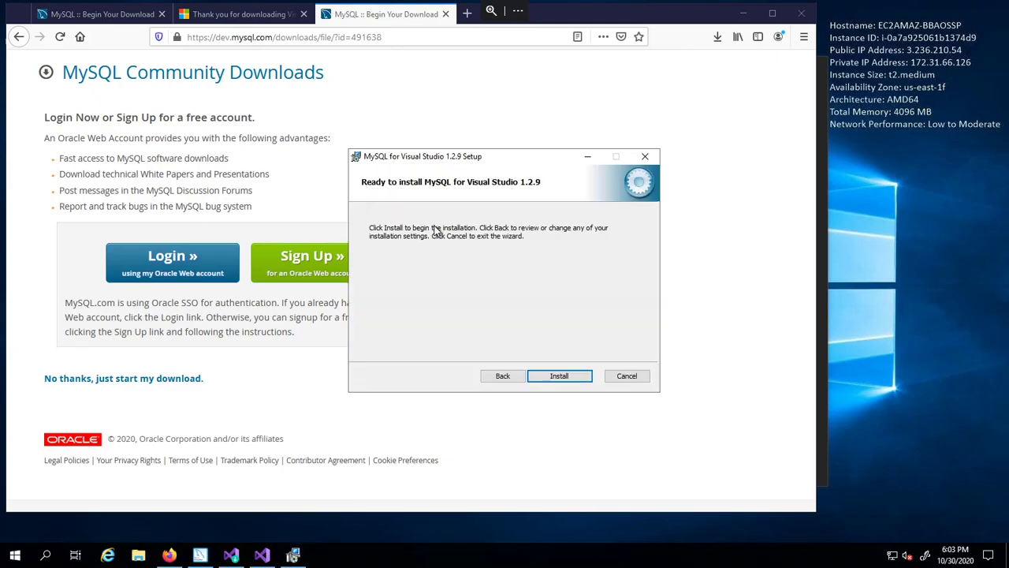
click(568, 382)
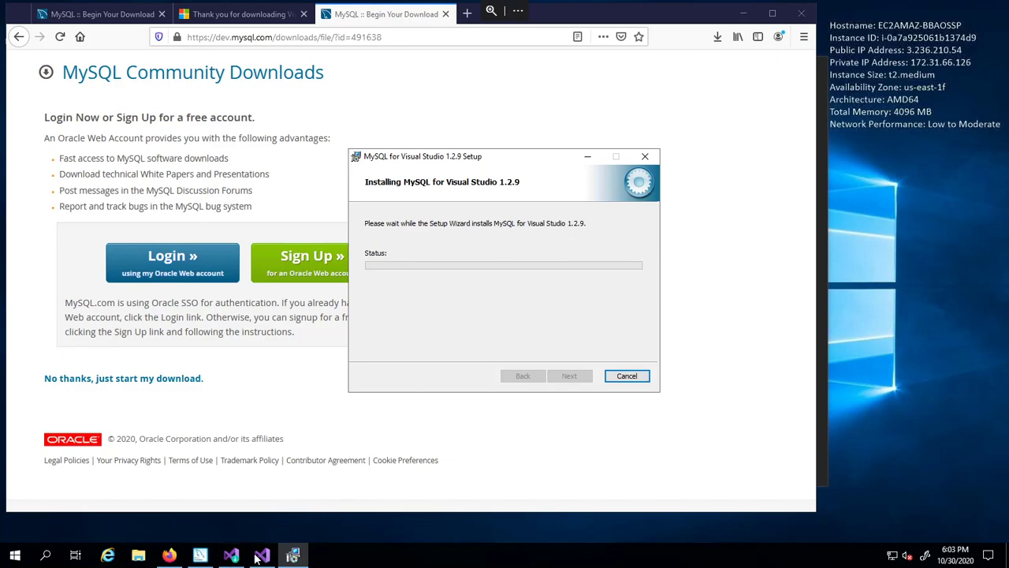
click(208, 555)
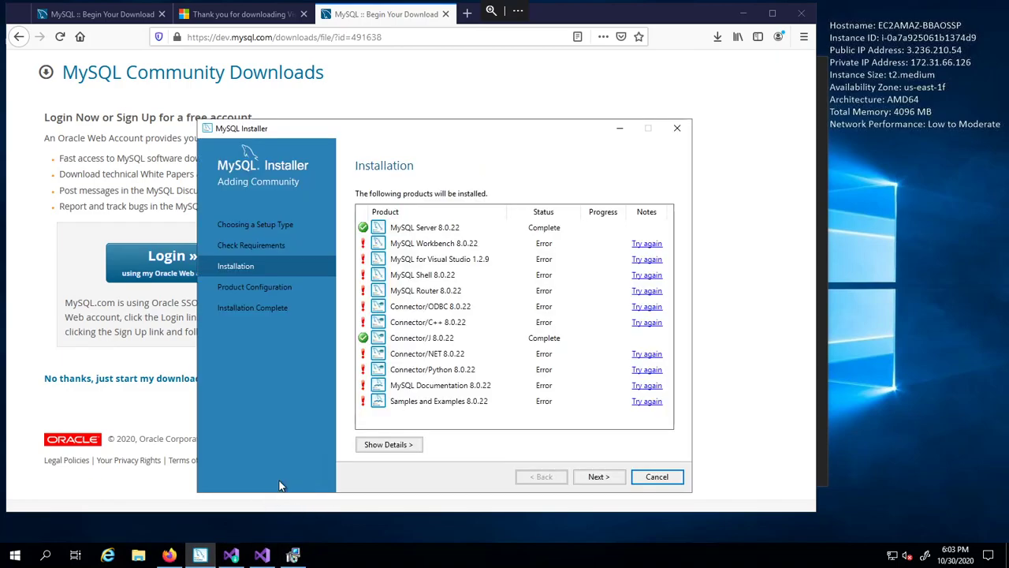
- Finish the Visual Studio add-on setup, then keep Development Computer type with TCP/IP port 3306 and X Protocol 33060
click(292, 555)
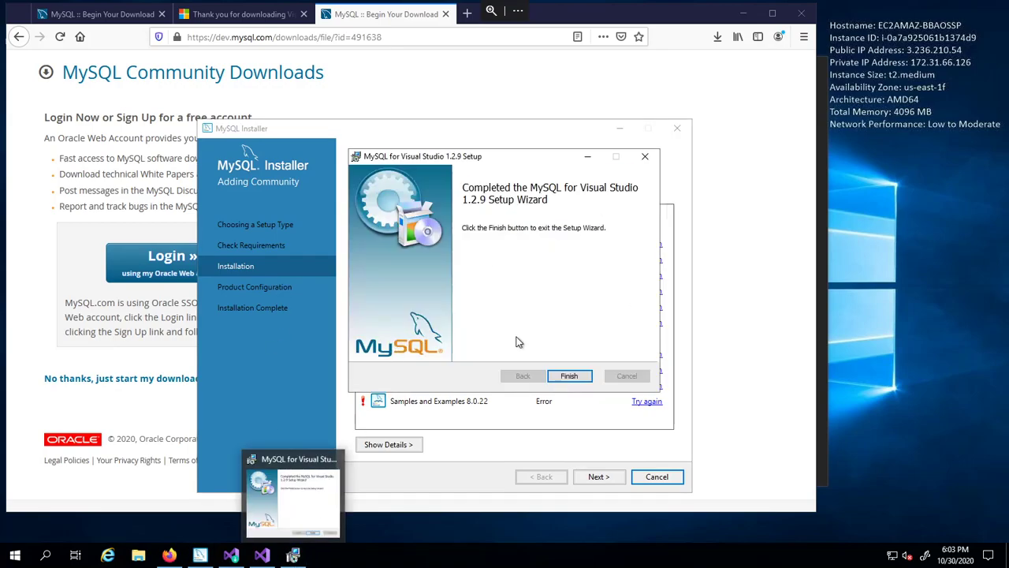
click(571, 375)
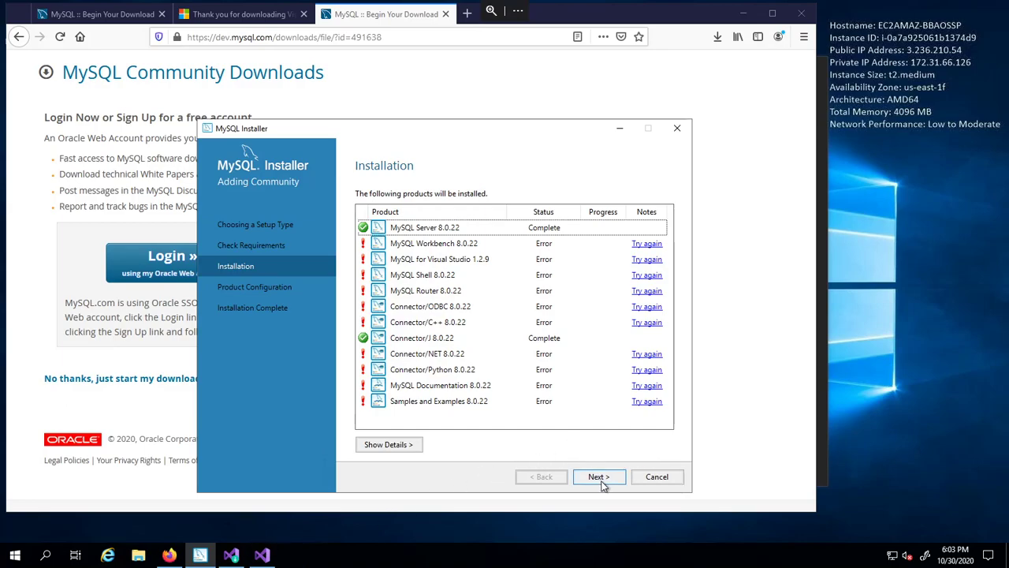
click(443, 244)
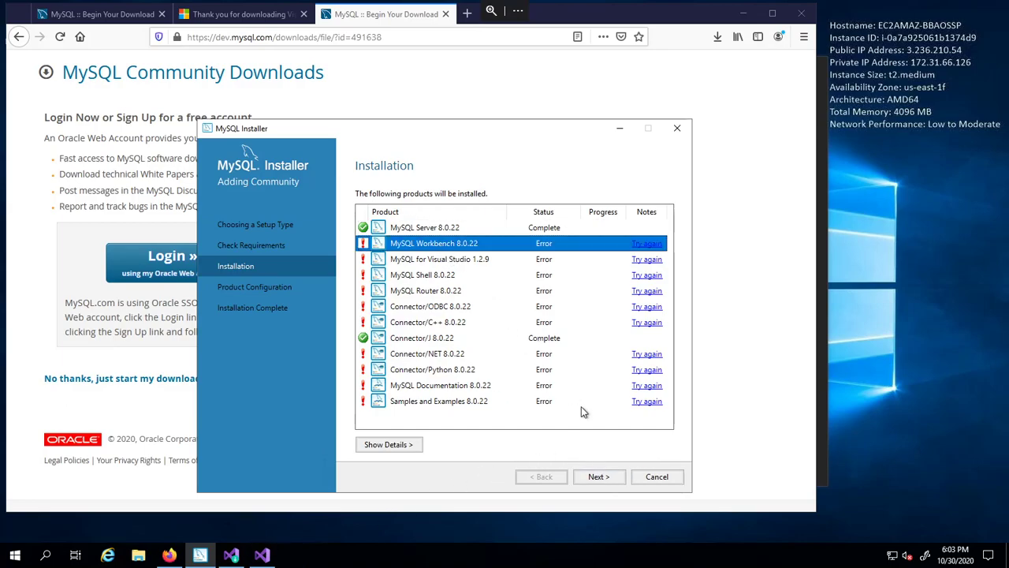
click(596, 478)
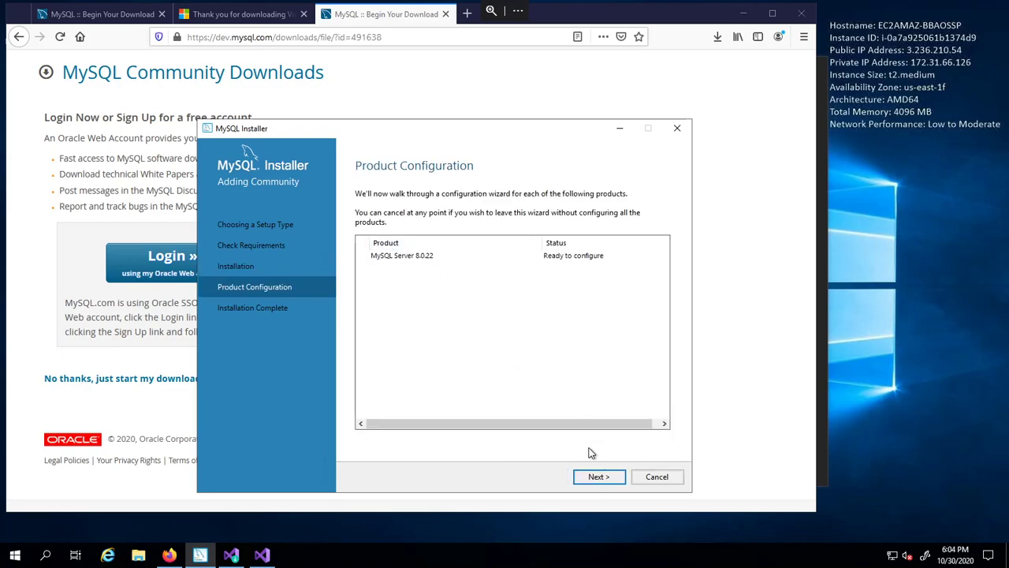
click(599, 477)
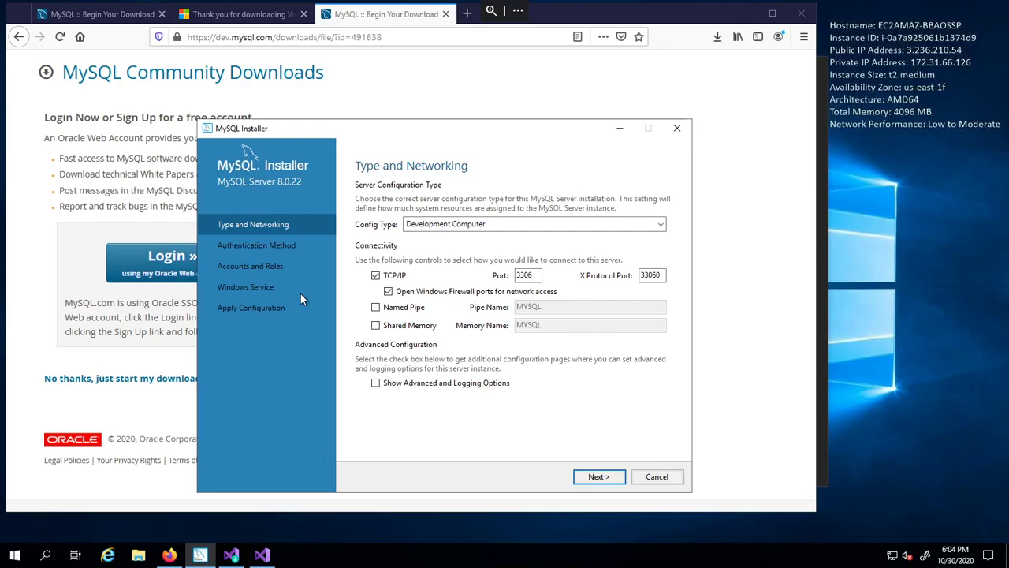
click(607, 478)
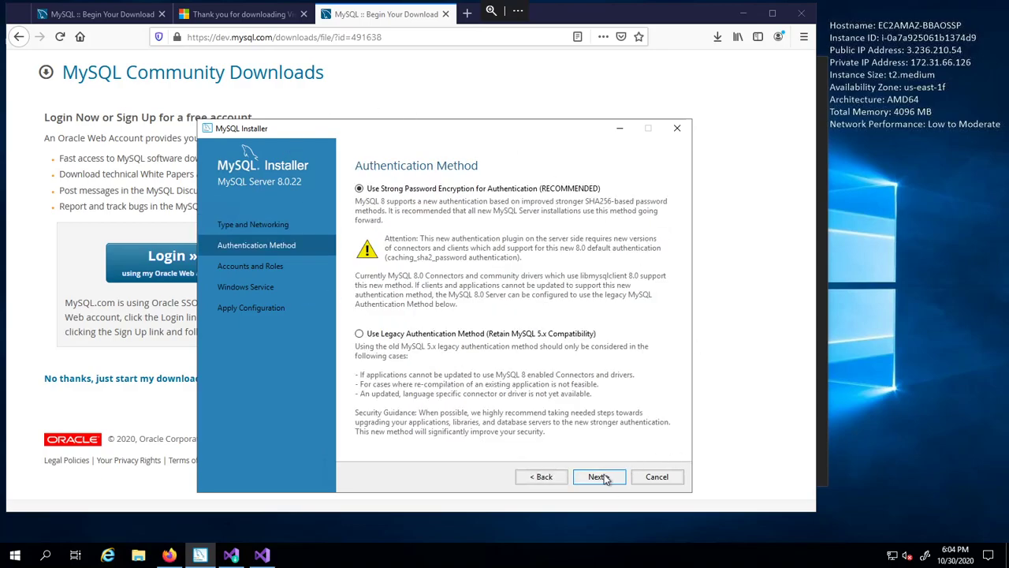
- Keep strong encryption, enter and confirm the root account password, and keep the MySQL80 Standard System Account service
click(602, 477)
text(Password12345)
key(Tab)
text(Password12345)
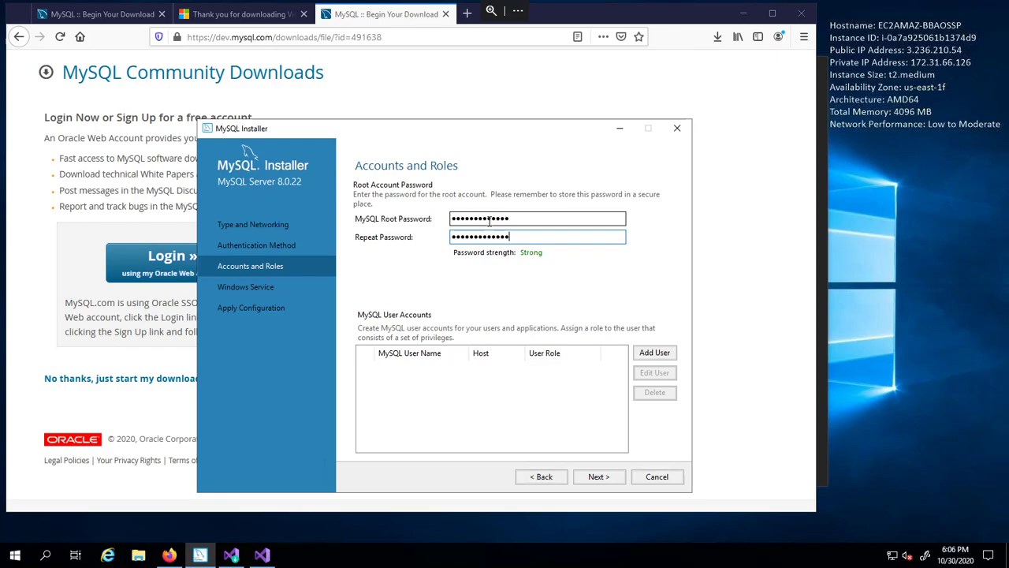
click(599, 477)
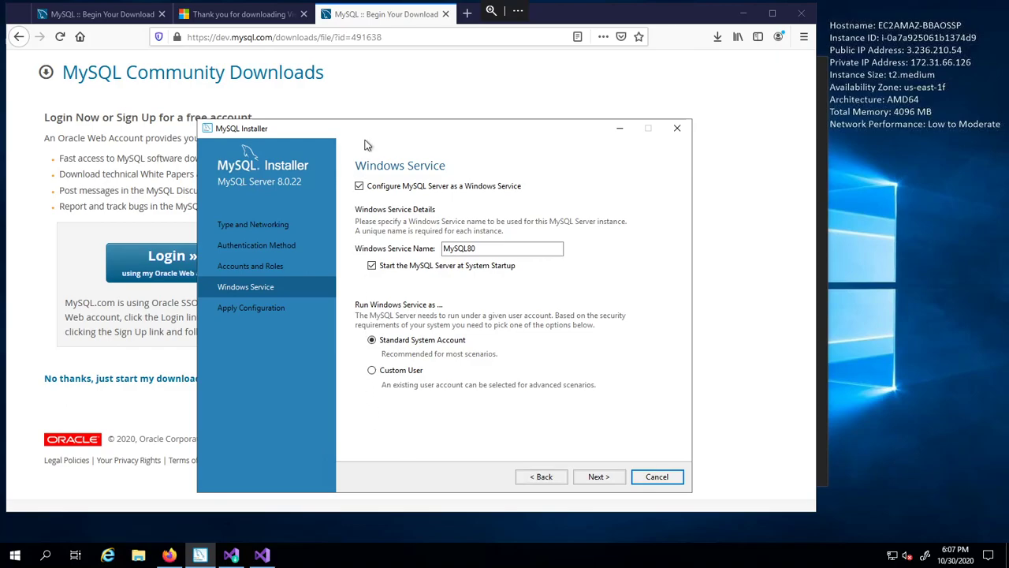
click(613, 479)
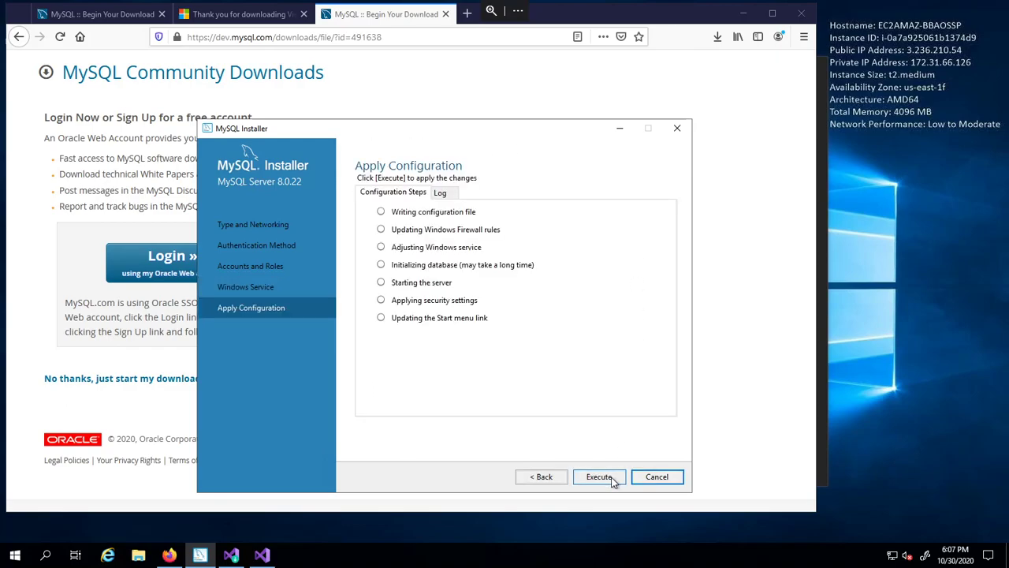
- Execute the MySQL Server 8.0.22 configuration steps, then finish and close MySQL Installer
click(613, 479)
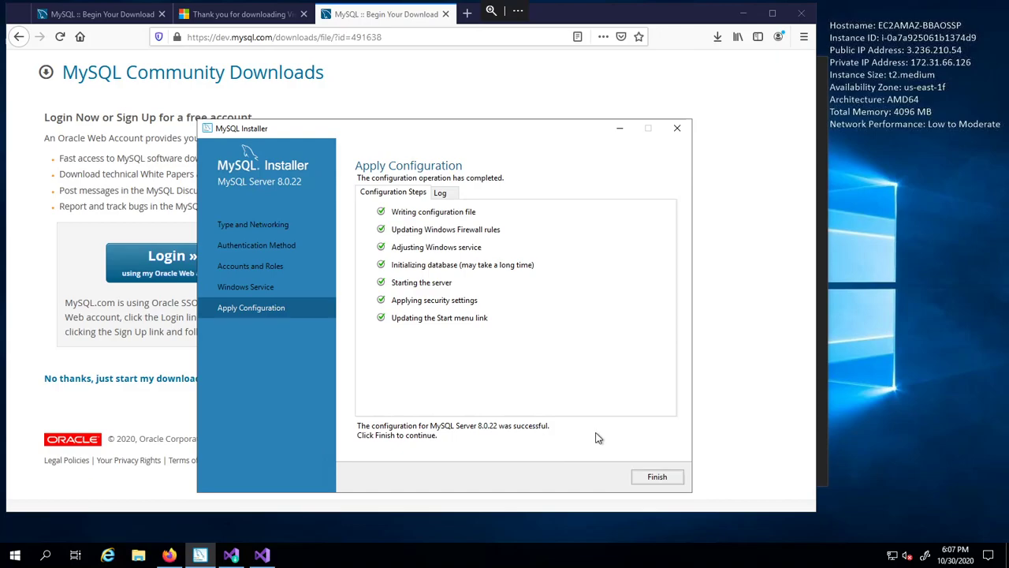
click(678, 482)
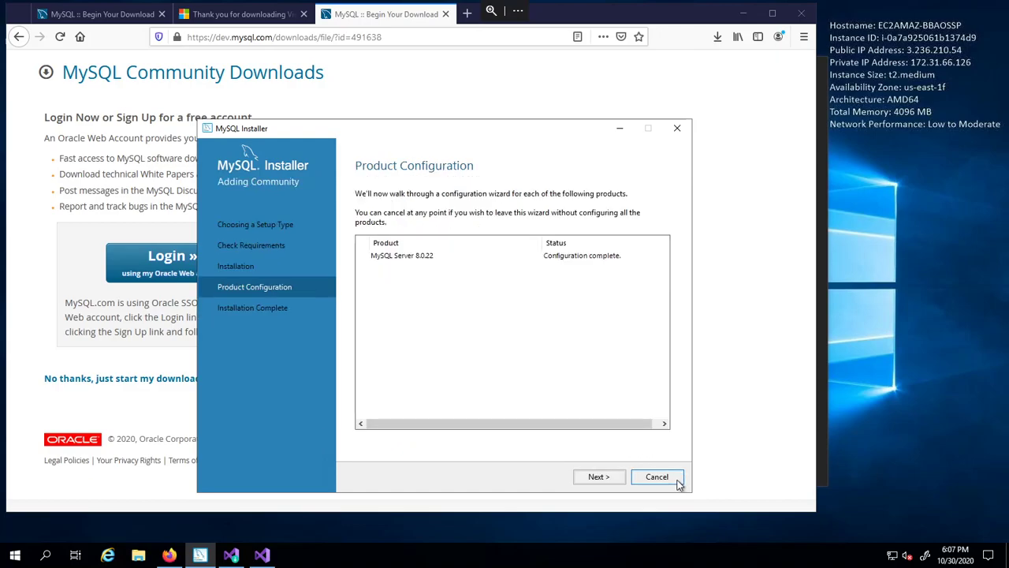
click(612, 481)
click(657, 477)
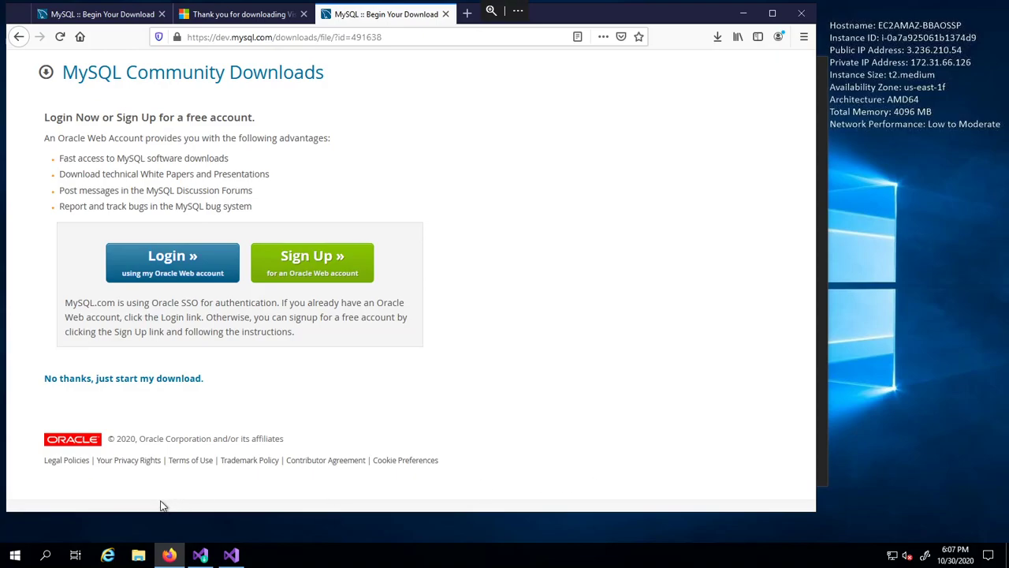
click(52, 555)
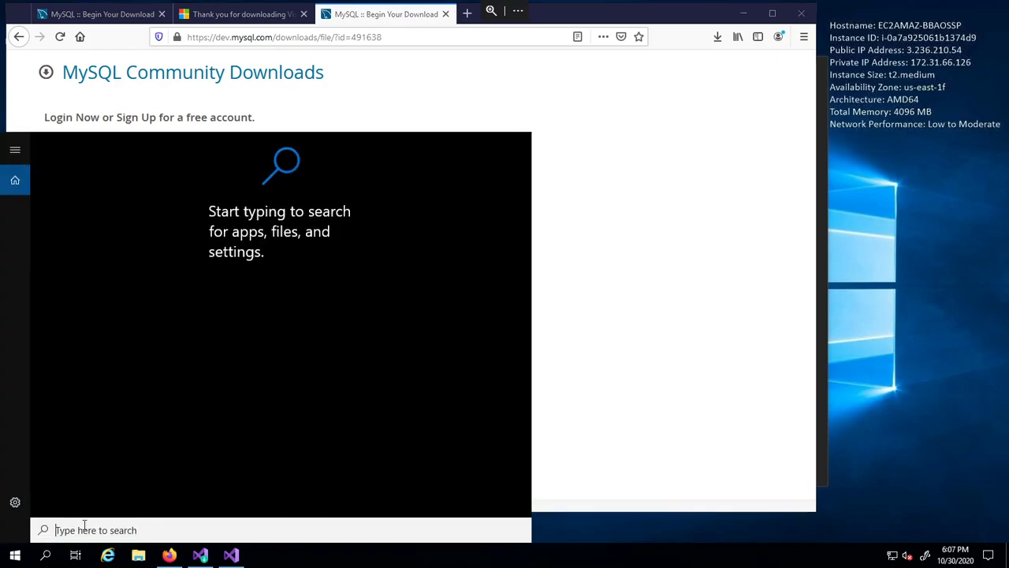
text(Mys)
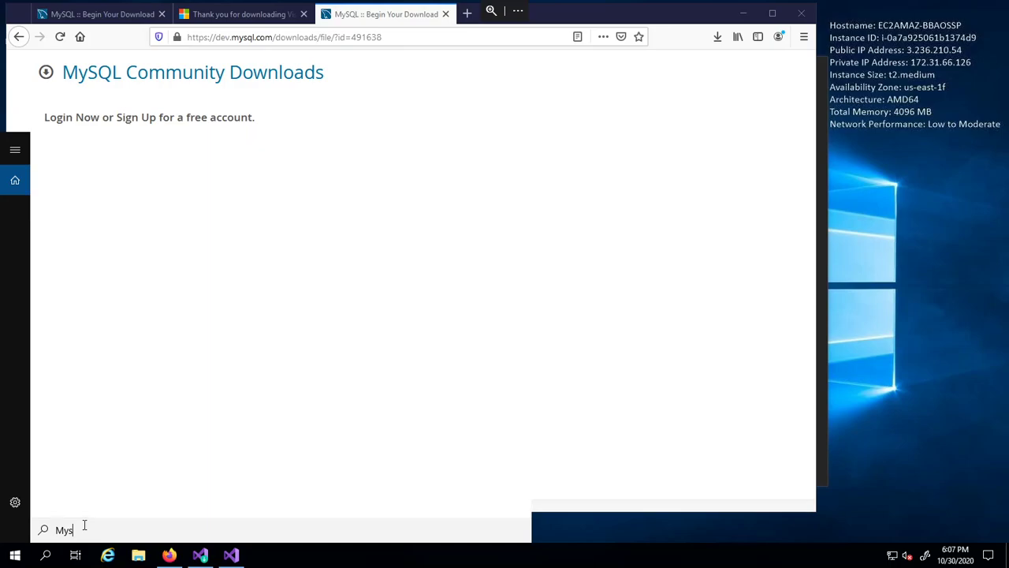
text(ql)
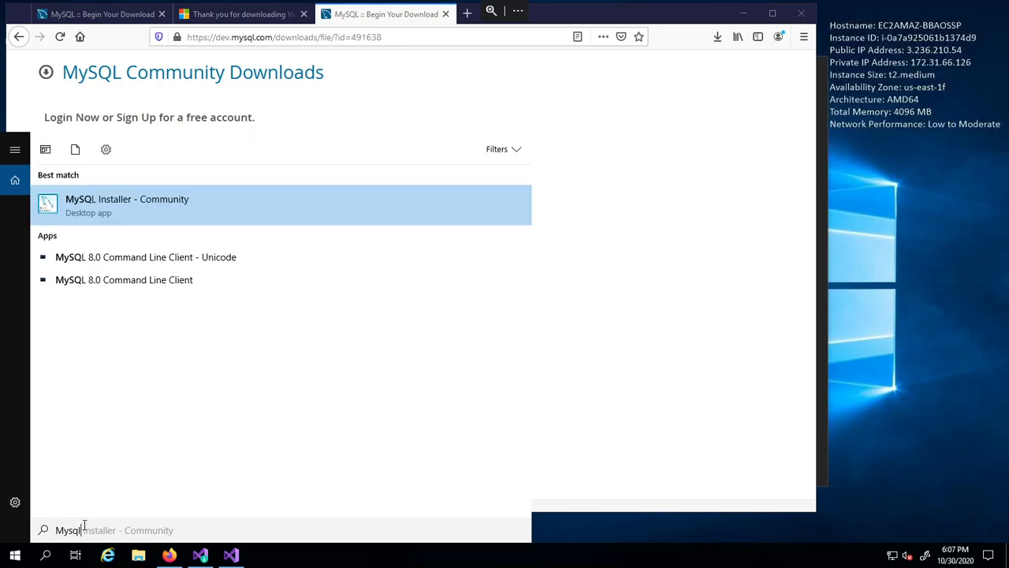
text( workbenh)
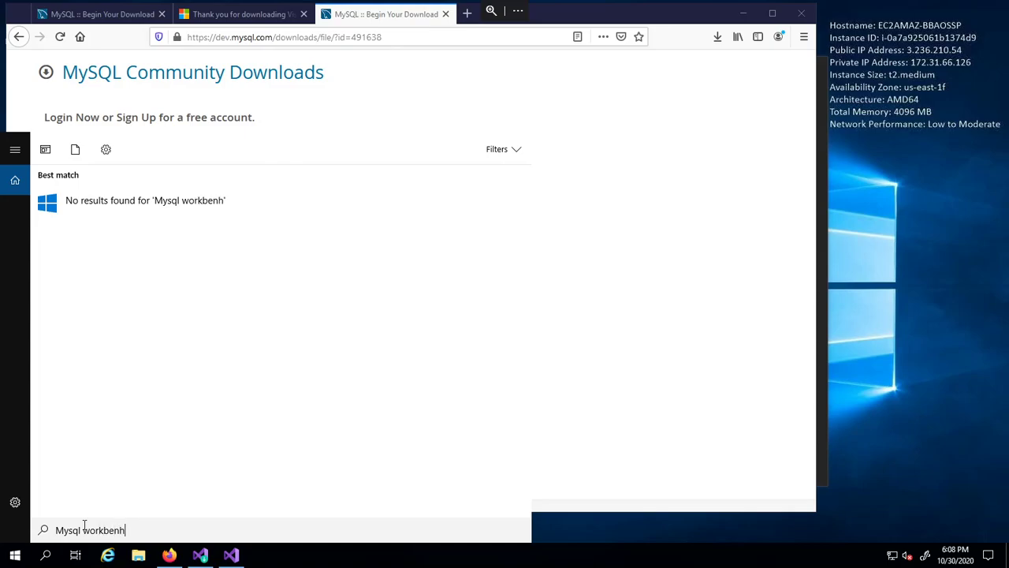
key(BackSpace)
text(ch)
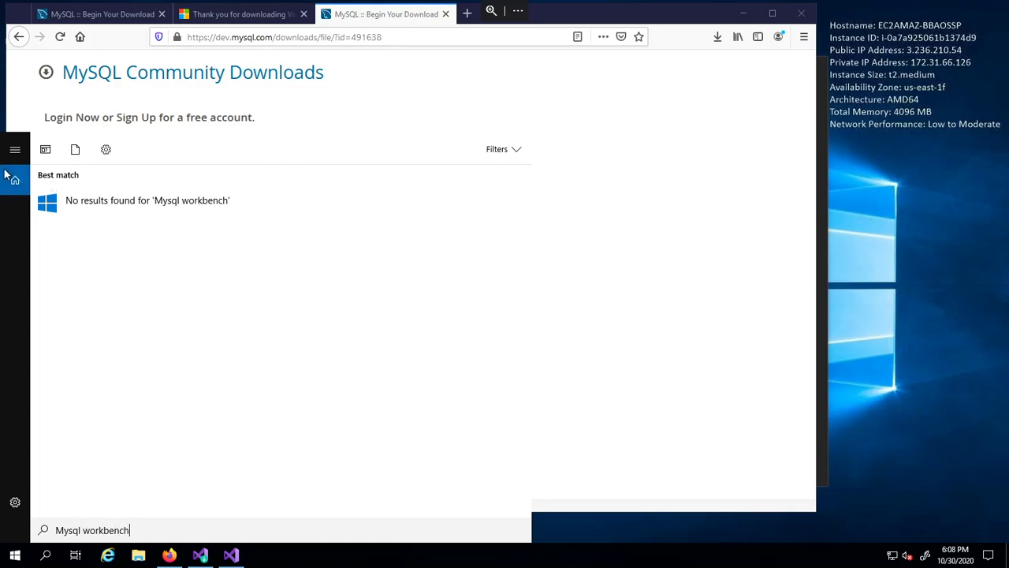
click(15, 555)
click(15, 555)
click(15, 555)
click(15, 555)
scroll(103, 405, down, 4)
scroll(115, 381, up, 3)
scroll(114, 383, up, 1)
scroll(115, 381, down, 4)
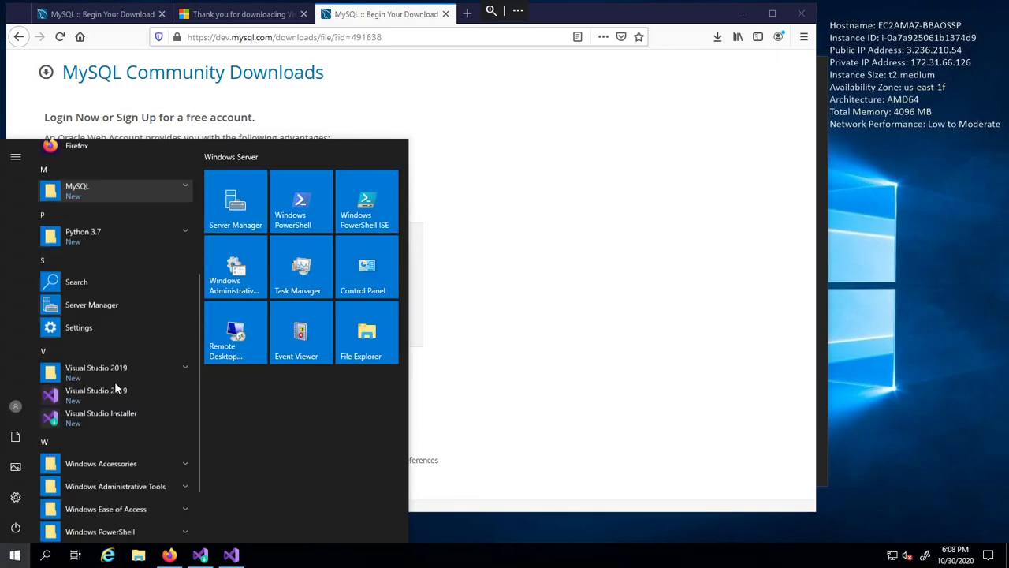
click(14, 554)
click(14, 554)
click(14, 554)
click(45, 555)
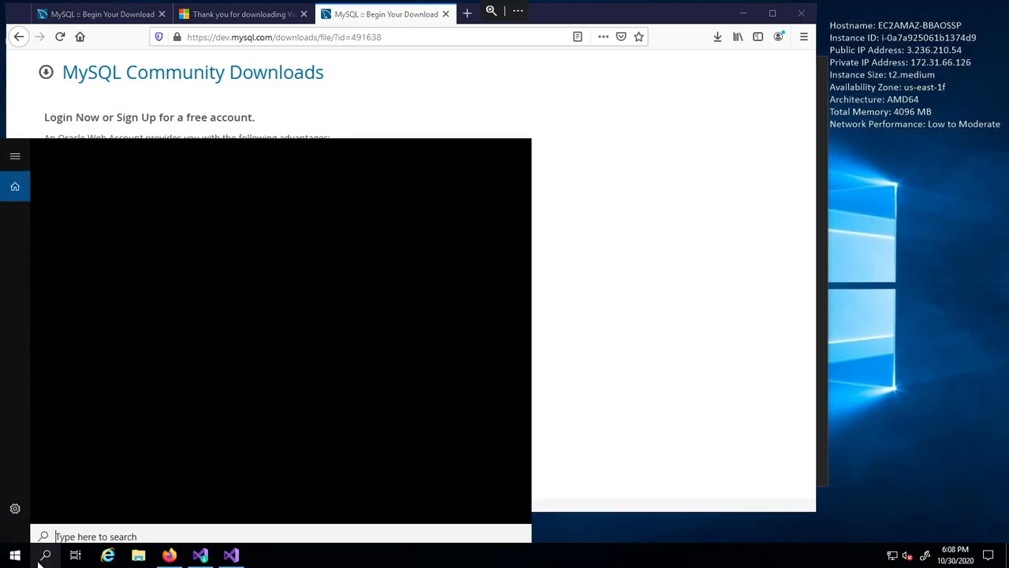
text(Mysql)
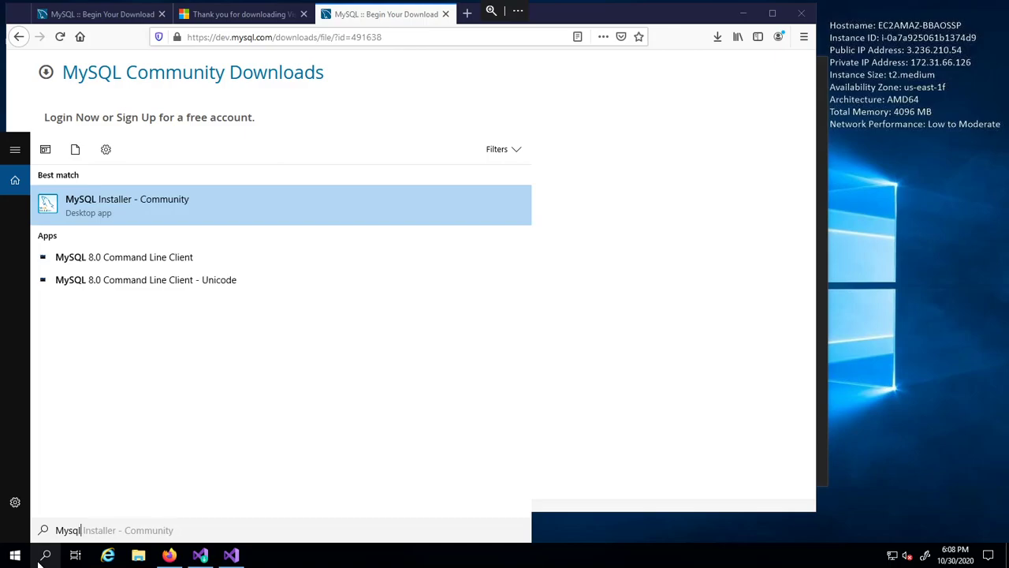
text( Workben)
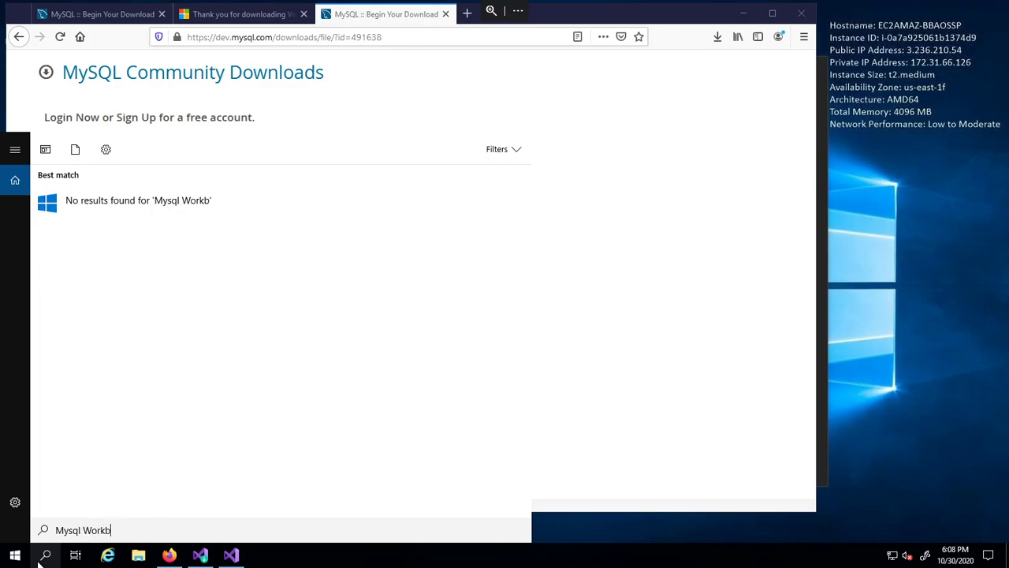
click(599, 254)
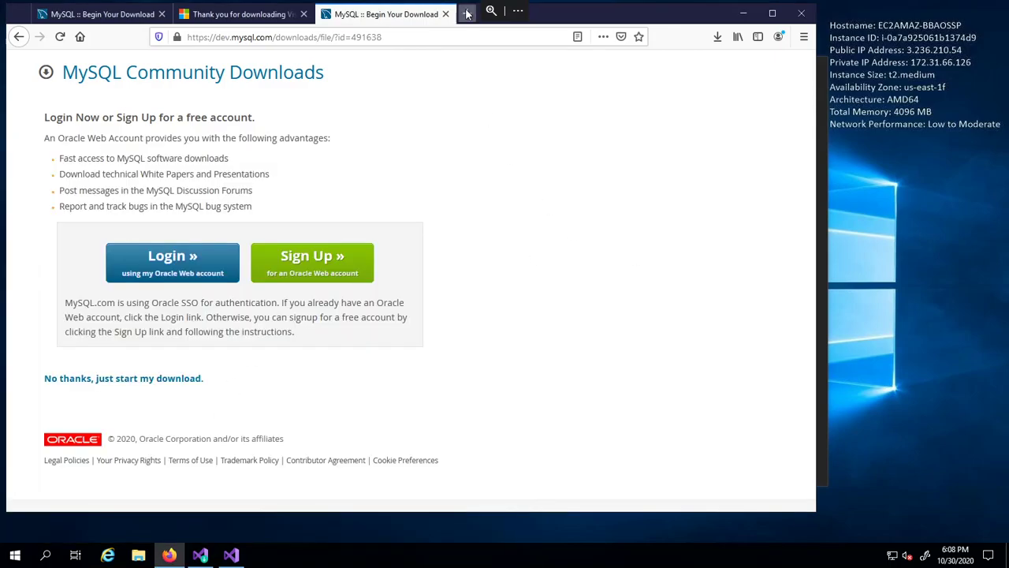
- Search the web for mysql workbench and go from its product page to the MySQL Installer downloads page
click(467, 13)
text(MyS)
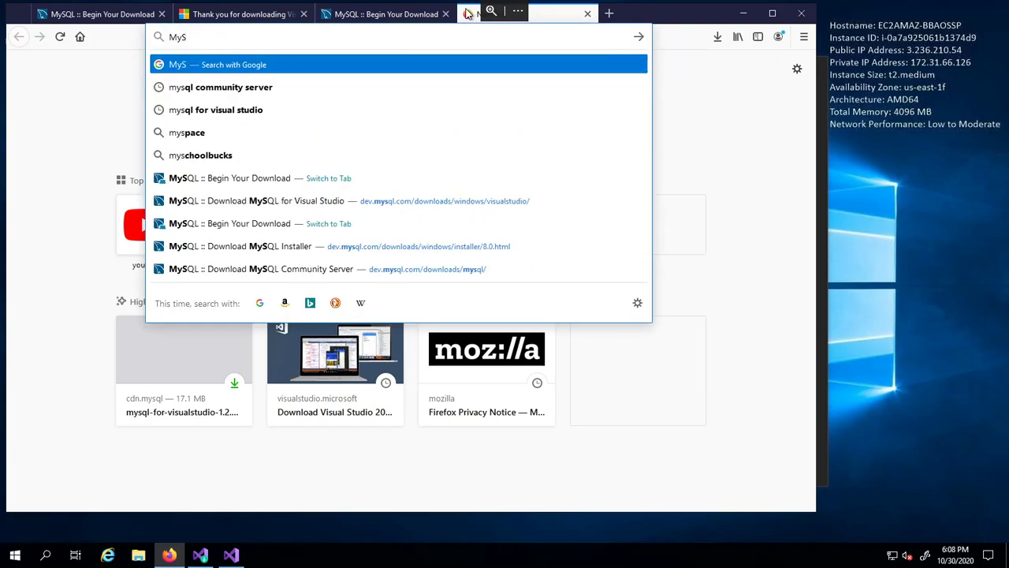
text(ql wr)
key(BackSpace)
text(ork)
key(Down)
key(Return)
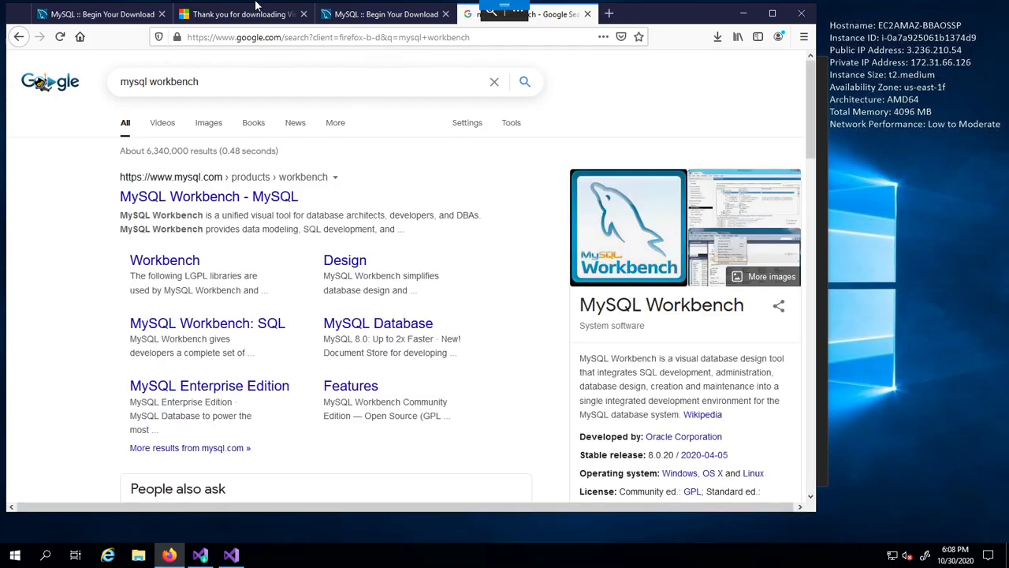
click(241, 198)
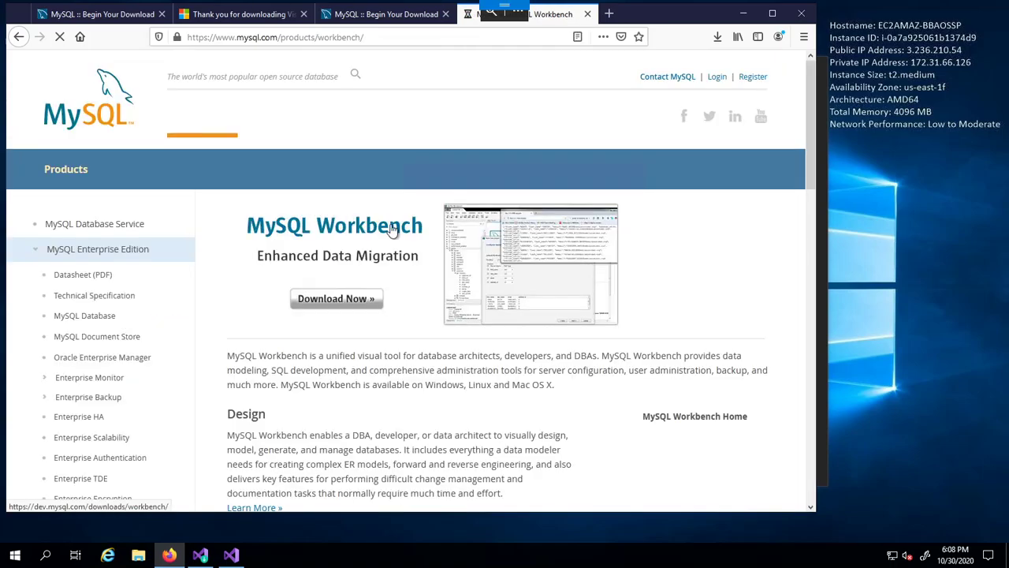
click(367, 305)
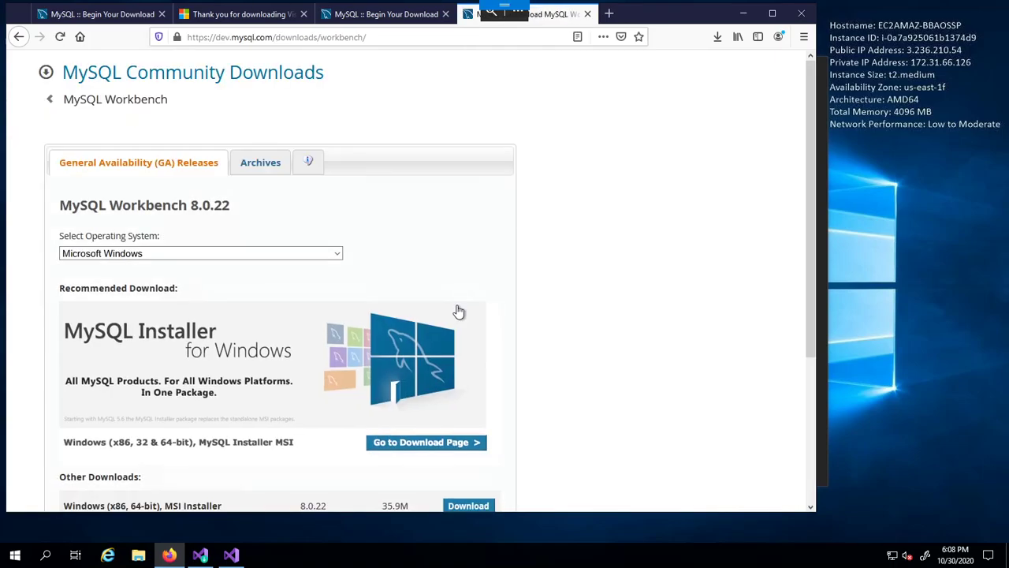
scroll(442, 366, down, 3)
click(432, 316)
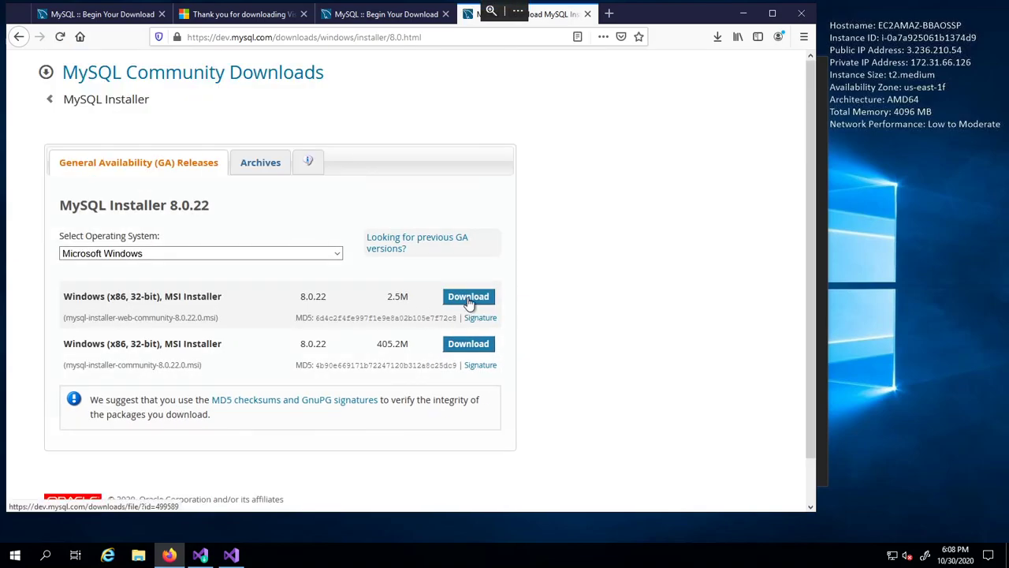
- Download the 2.5M web installer without signing in, save it, and launch it from Downloads
click(467, 300)
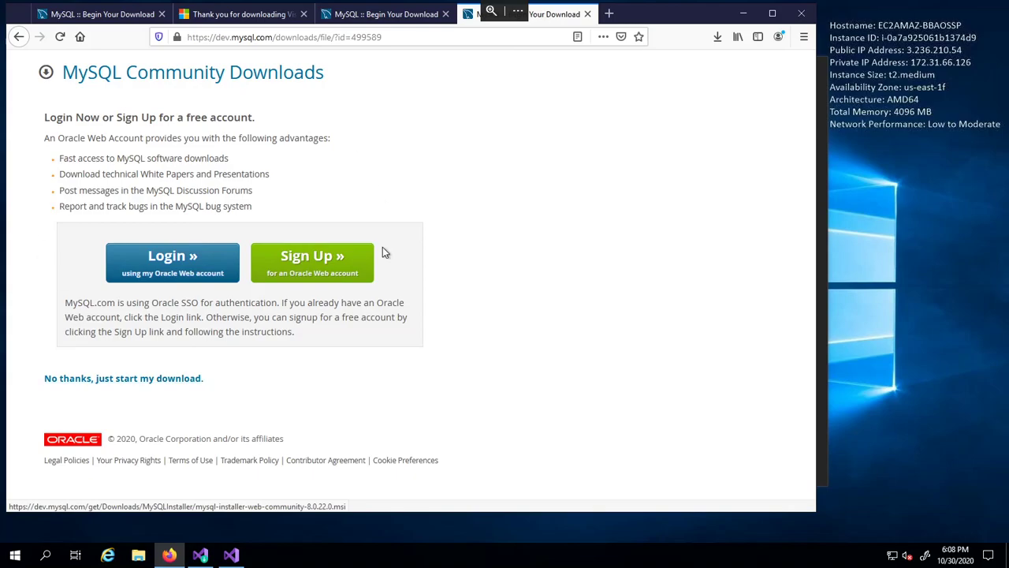
drag(42, 379, 115, 377)
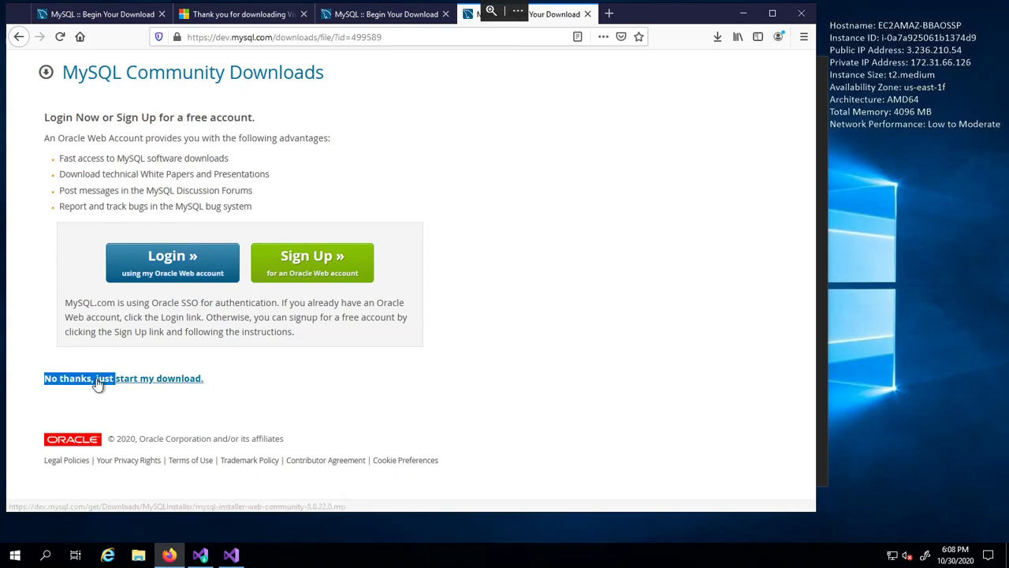
click(170, 379)
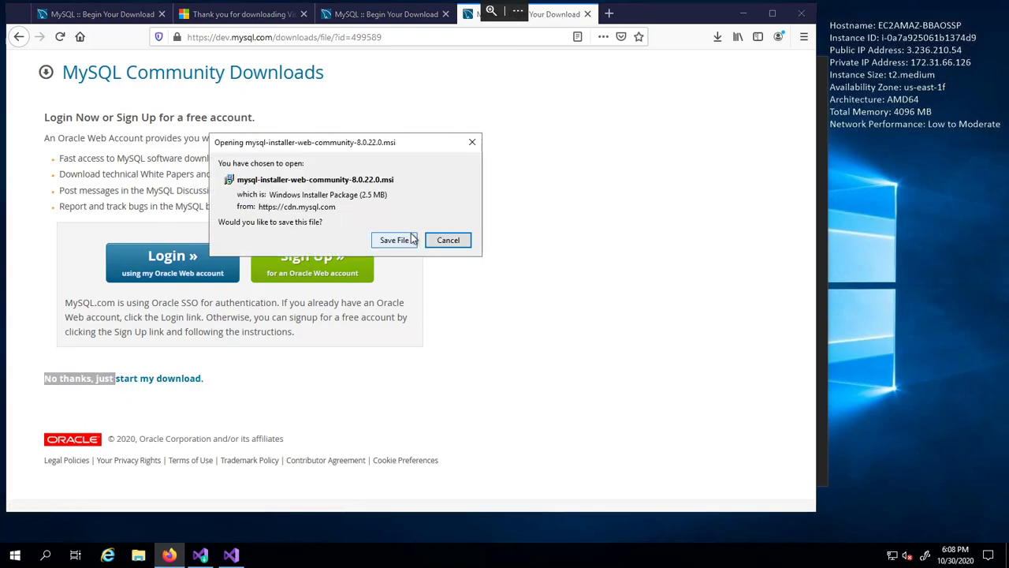
click(408, 238)
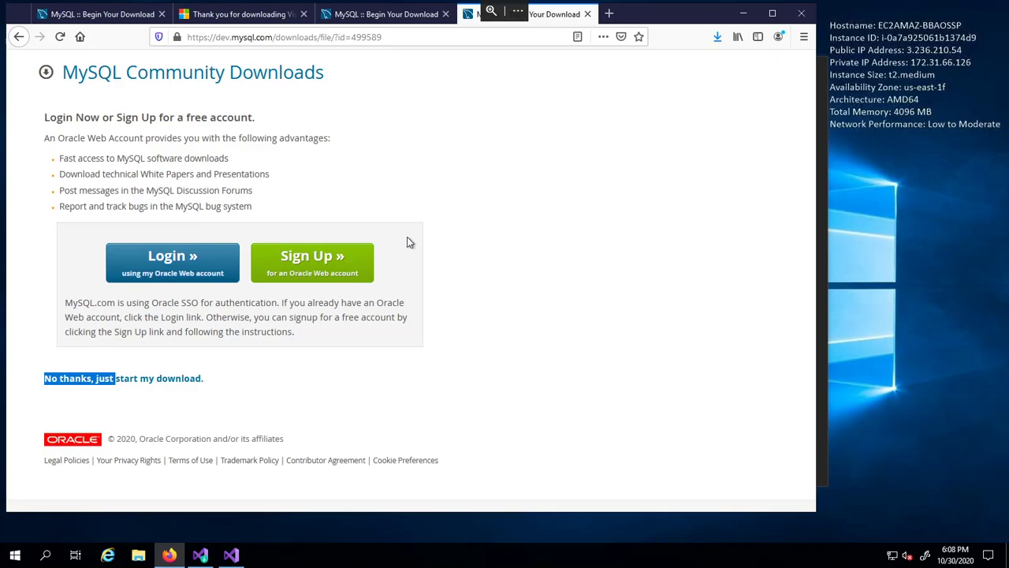
click(717, 38)
click(609, 71)
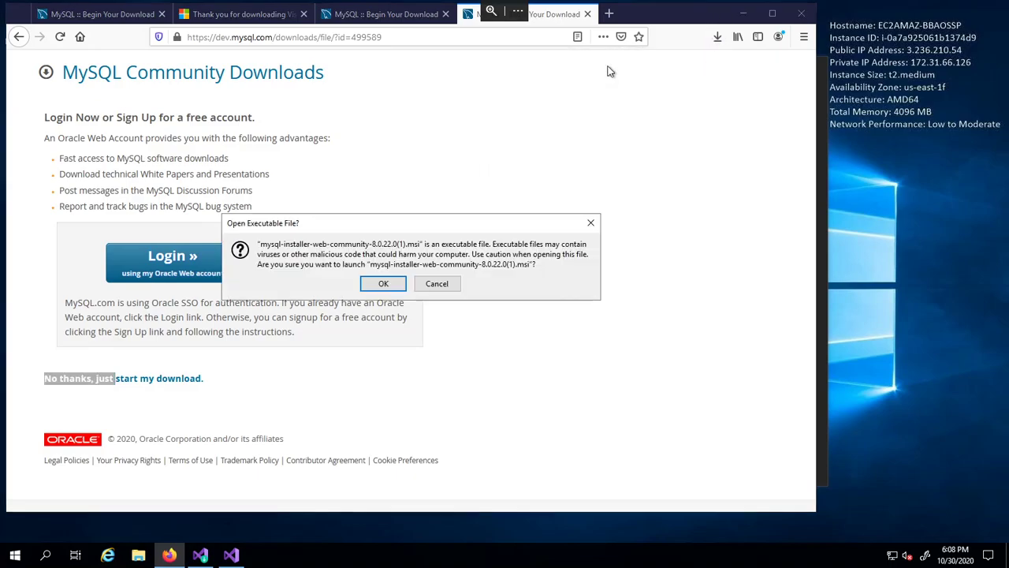
- Run the installer, close it, and return to the 64-bit Workbench 8.0.22 MSI download page
click(383, 283)
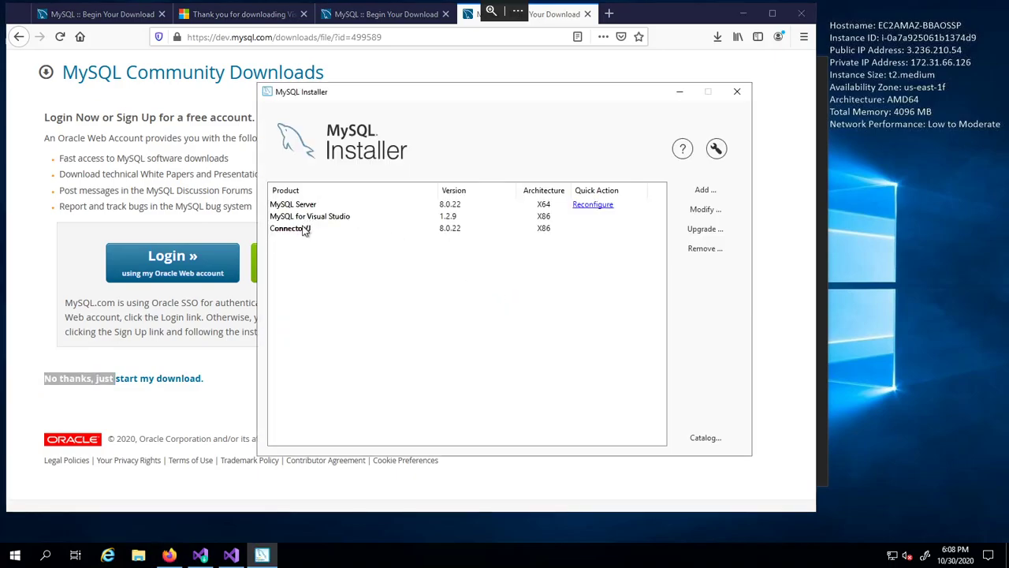
click(735, 94)
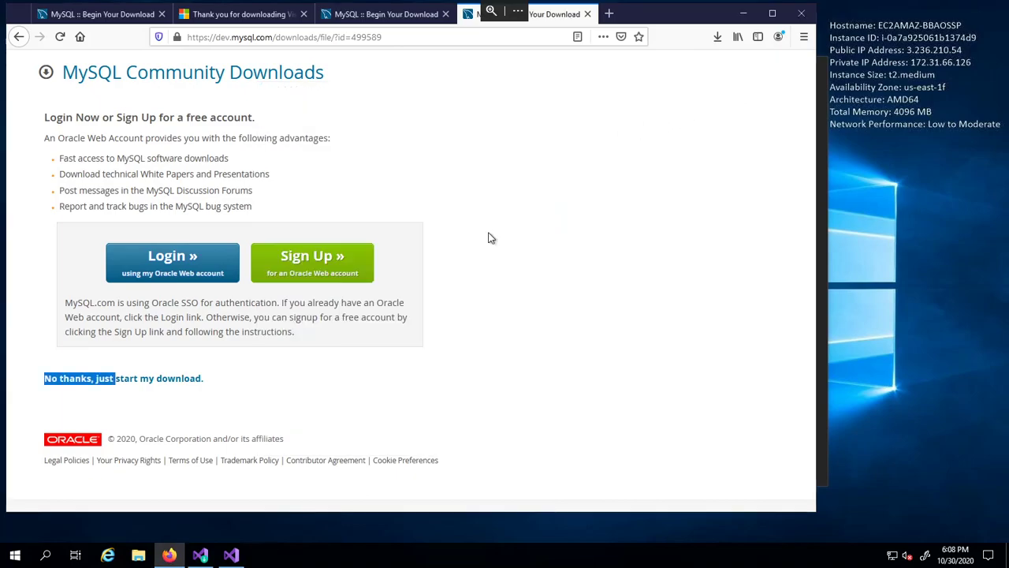
click(20, 38)
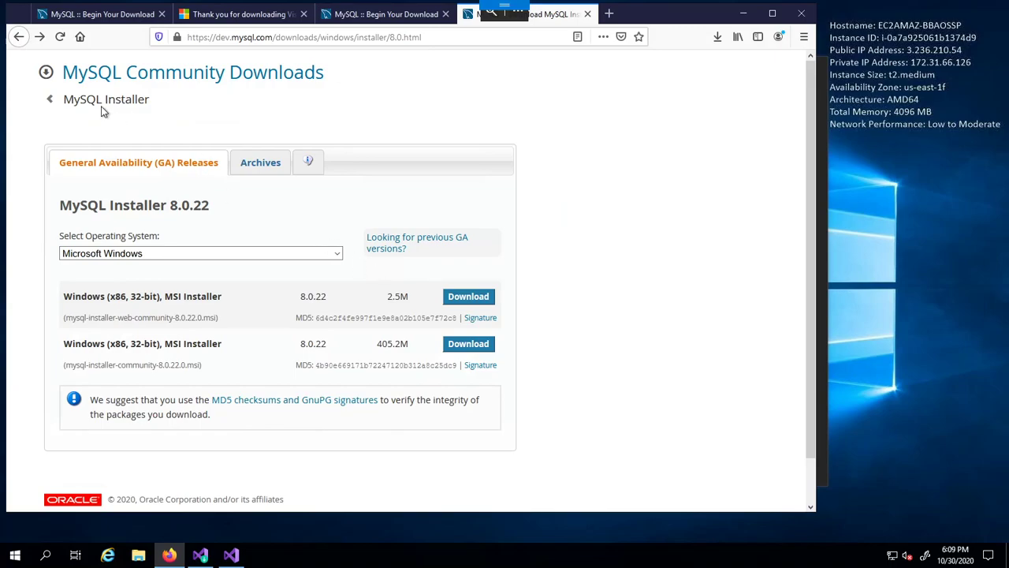
click(17, 37)
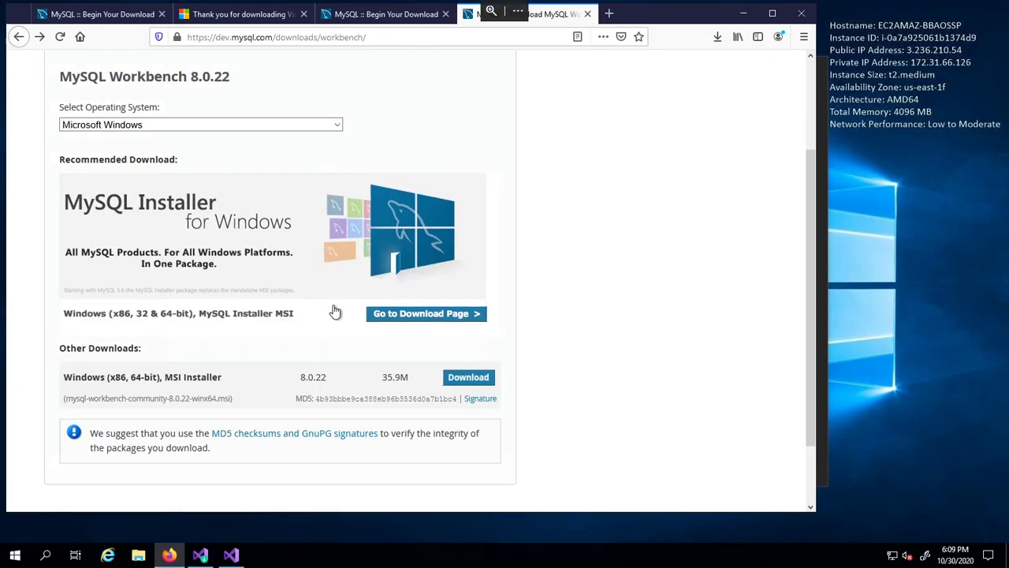
click(484, 380)
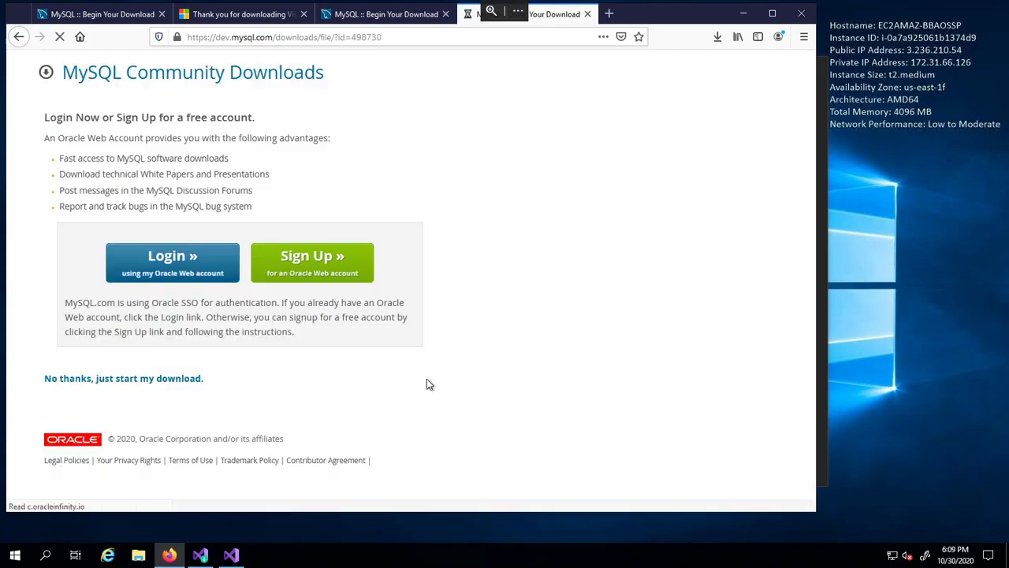
click(19, 36)
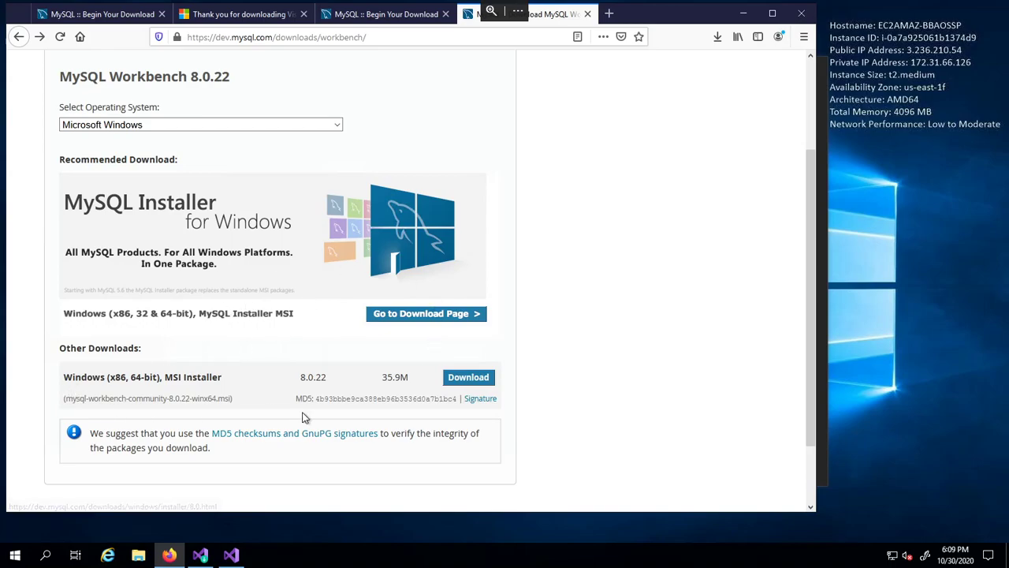
- Download the 64-bit Workbench MSI without signing in, save it, and launch it
click(477, 385)
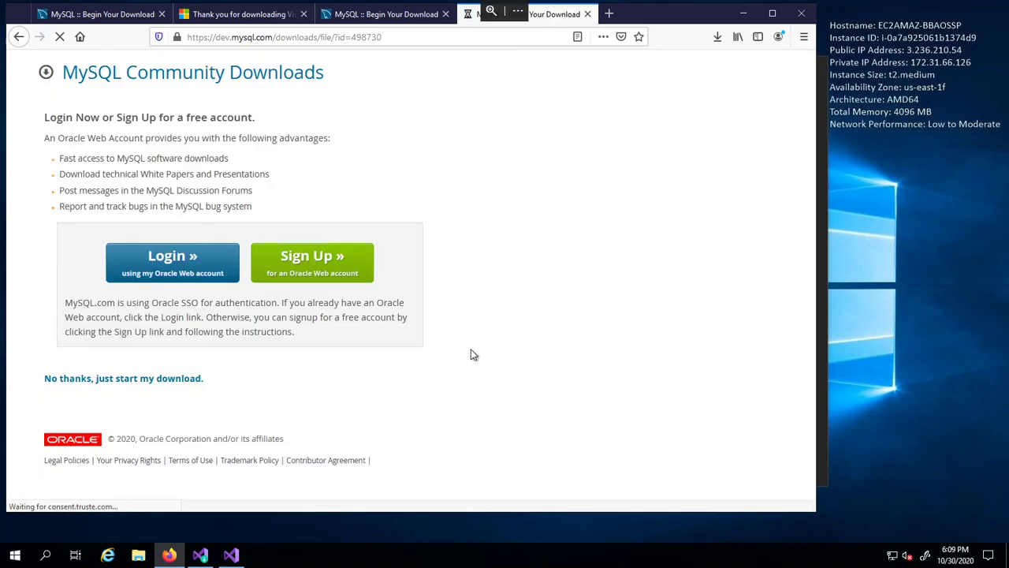
click(162, 386)
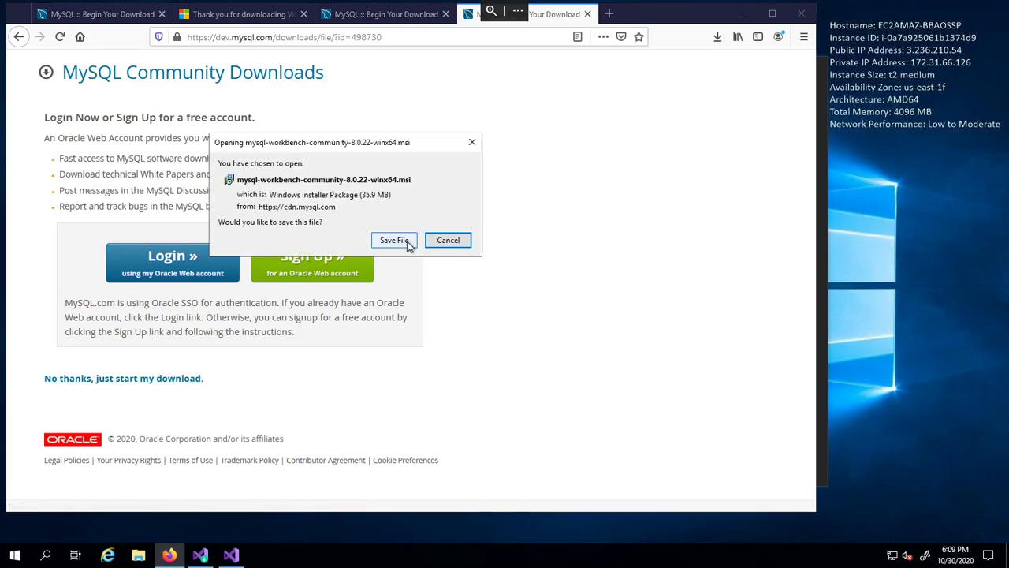
click(407, 242)
click(716, 37)
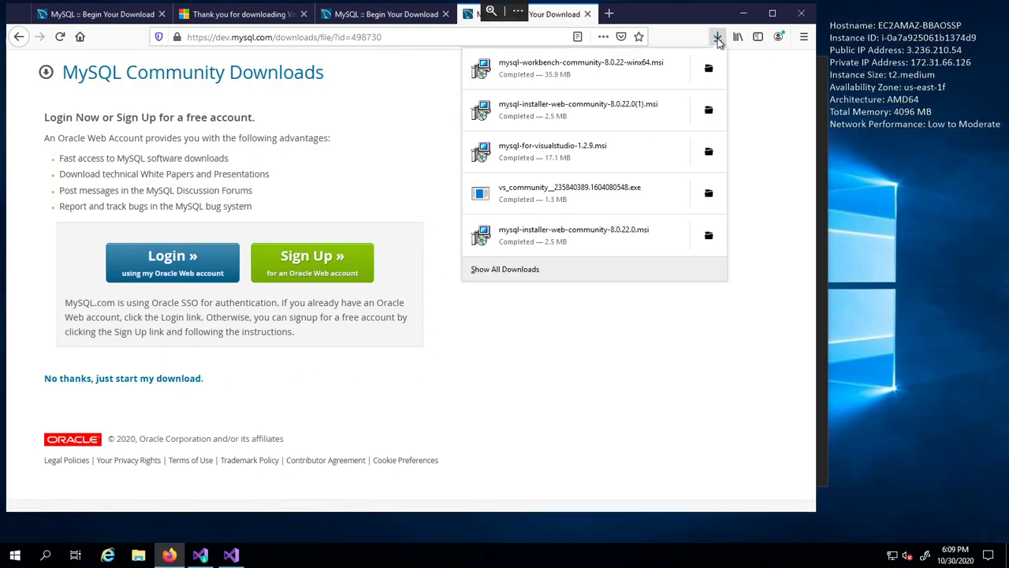
click(619, 69)
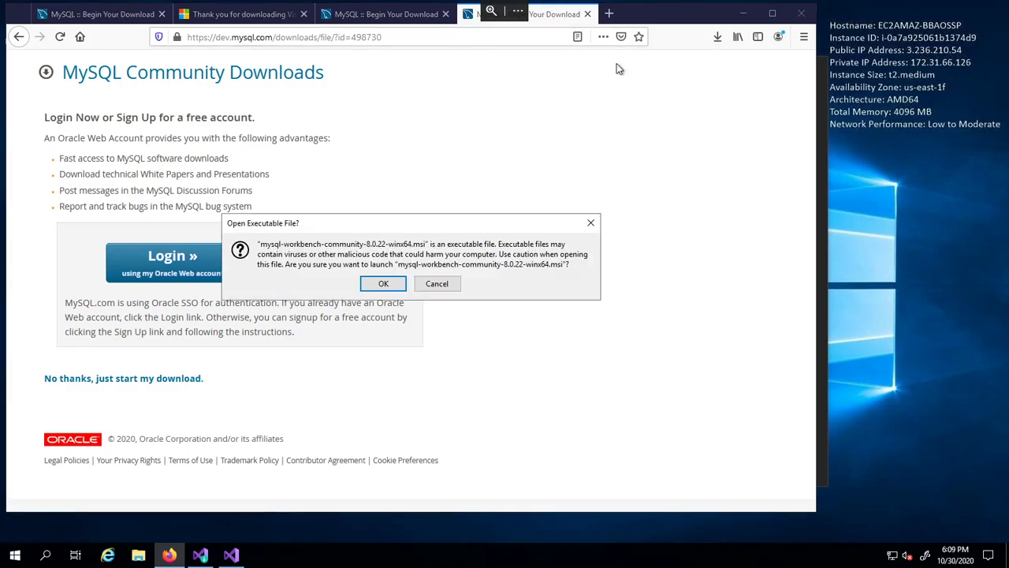
click(389, 284)
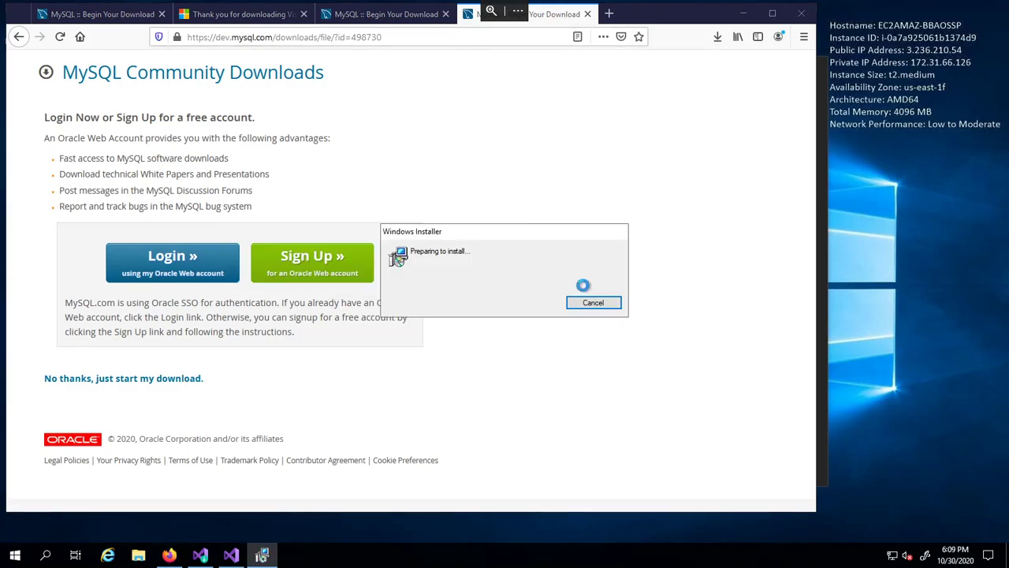
- Install MySQL Workbench 8.0 CE with the default folder and Complete setup type
click(579, 379)
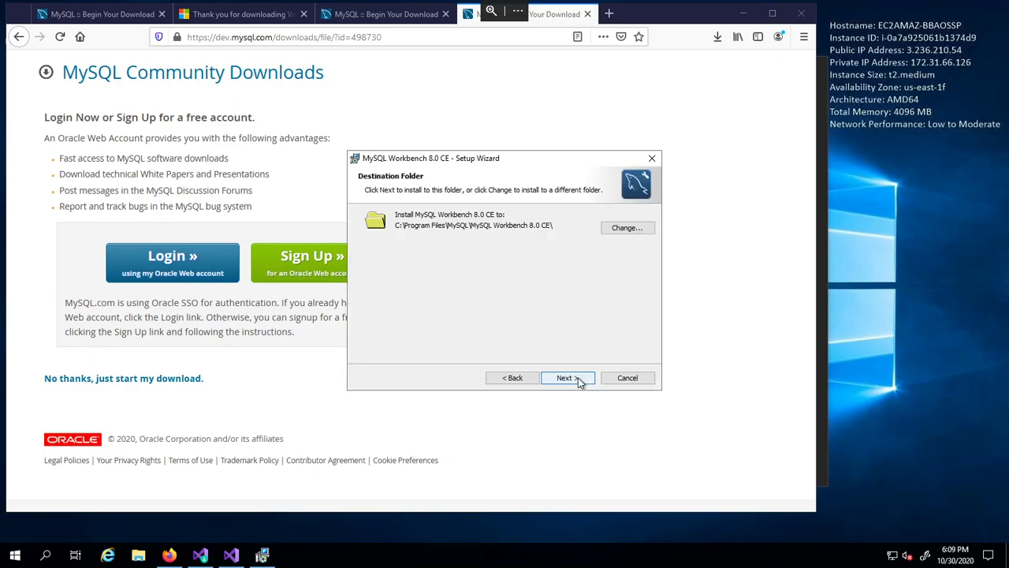
click(579, 380)
click(577, 379)
click(578, 379)
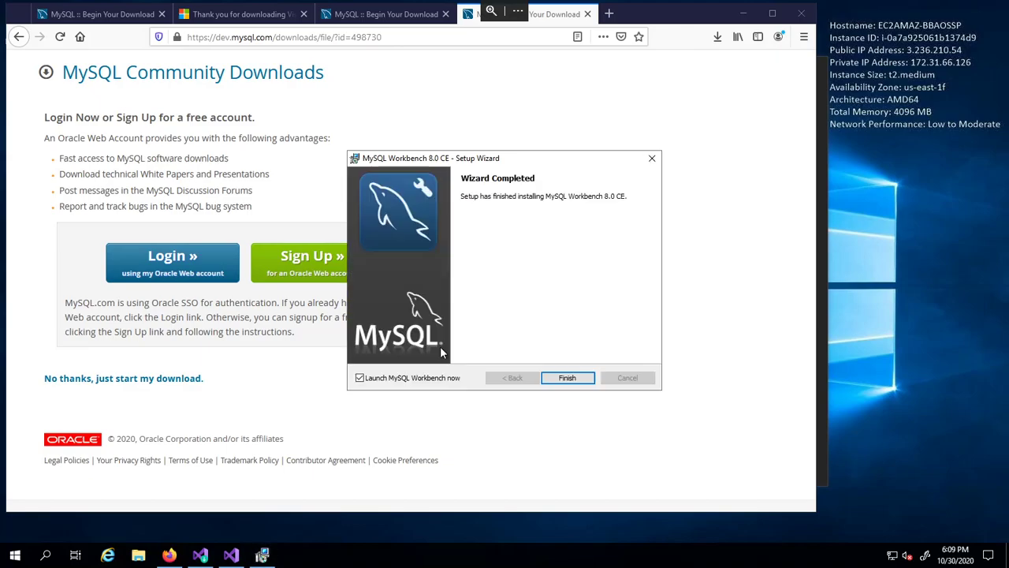
- Launch Workbench and connect to Local instance MySQL80 as root, entering the root password
click(574, 379)
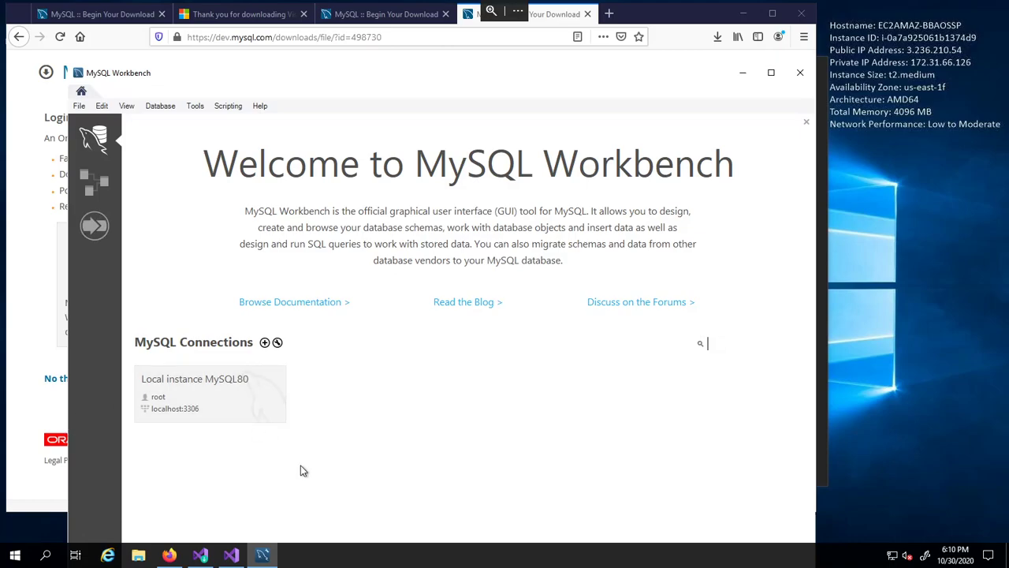
click(215, 390)
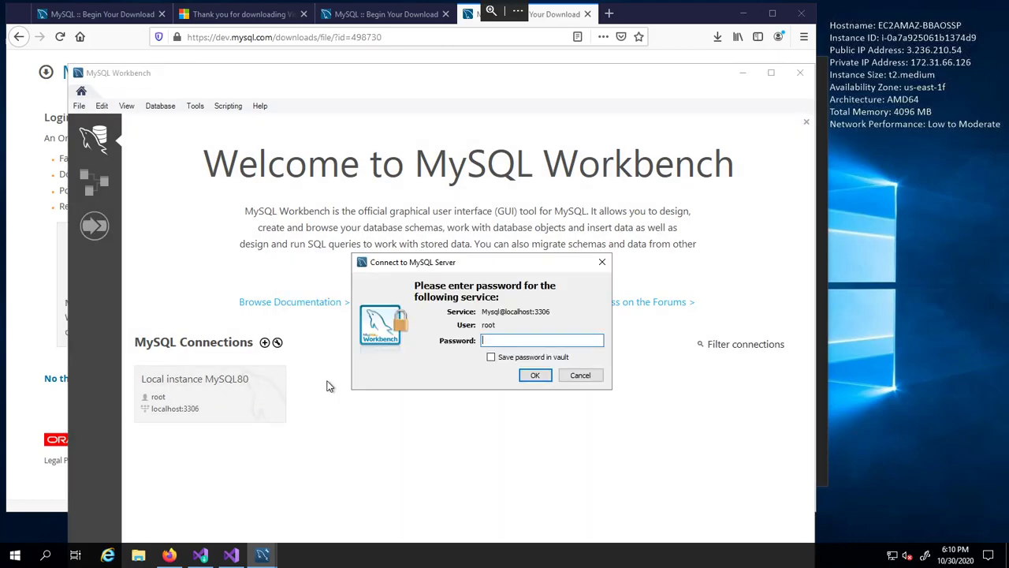
text(*************)
click(522, 376)
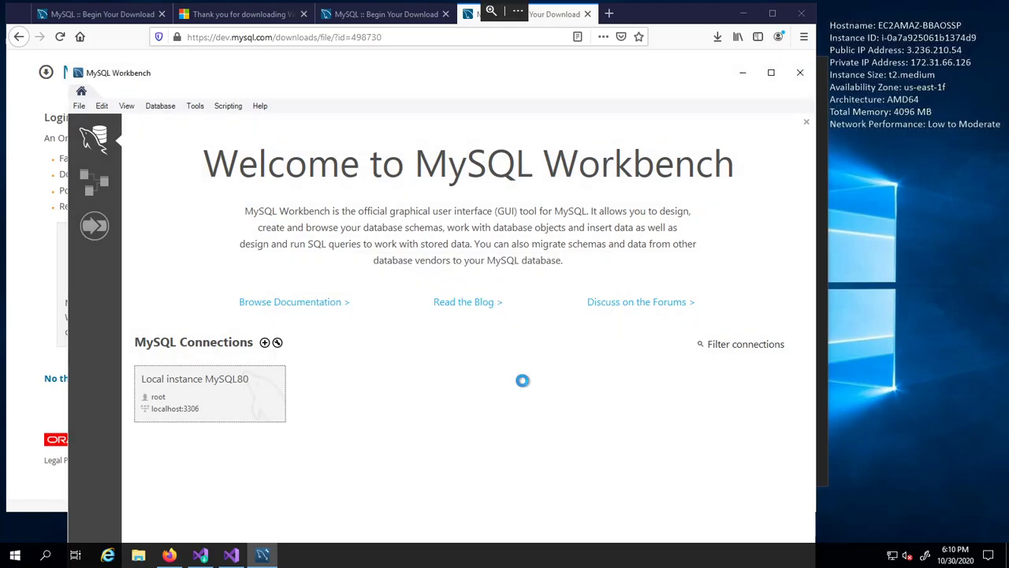